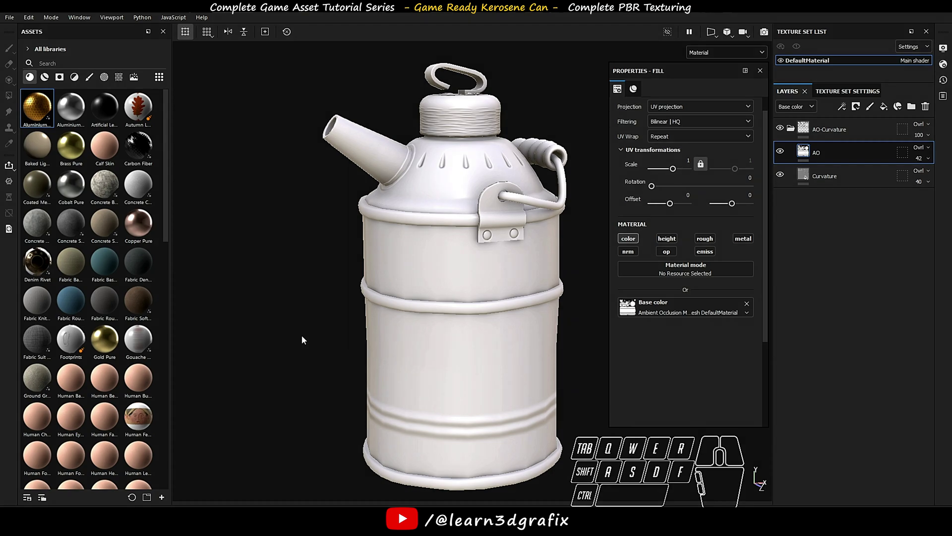
Step: Add the Rust Coarse material as a layer beneath the AO-Curvature group and review its parameters
{"action": "scroll", "coordinate": [103, 216], "scroll_direction": "down", "scroll_amount": 12}
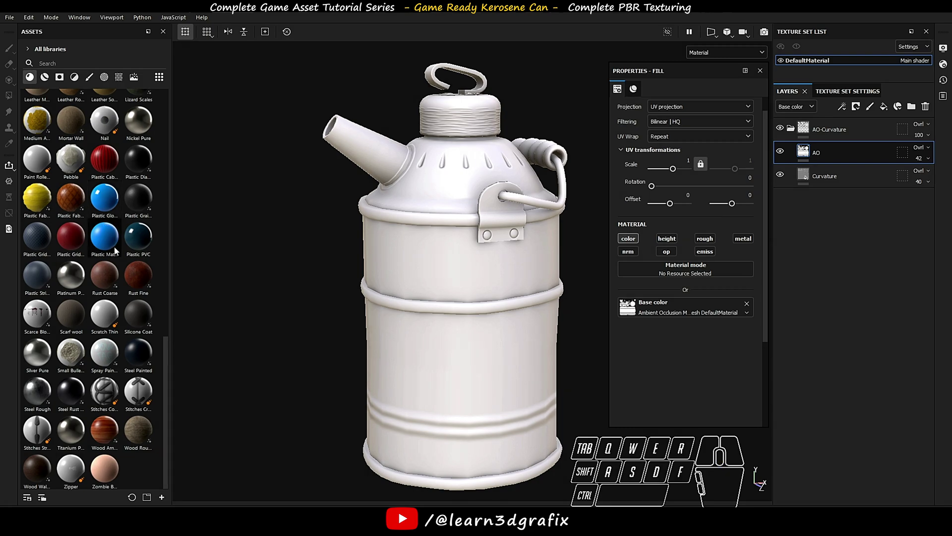
{"action": "mouse_move", "coordinate": [139, 276]}
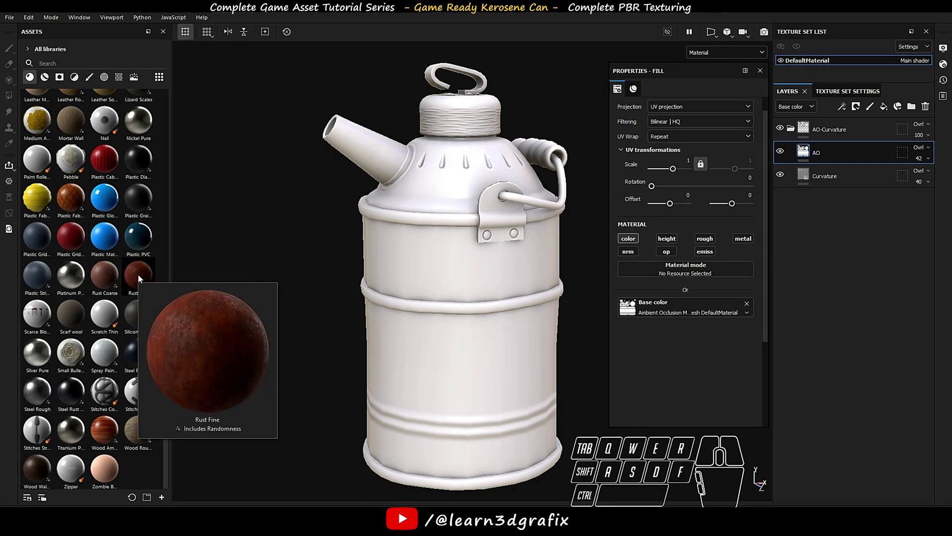
{"action": "left_click_drag", "start_coordinate": [107, 276], "coordinate": [811, 214]}
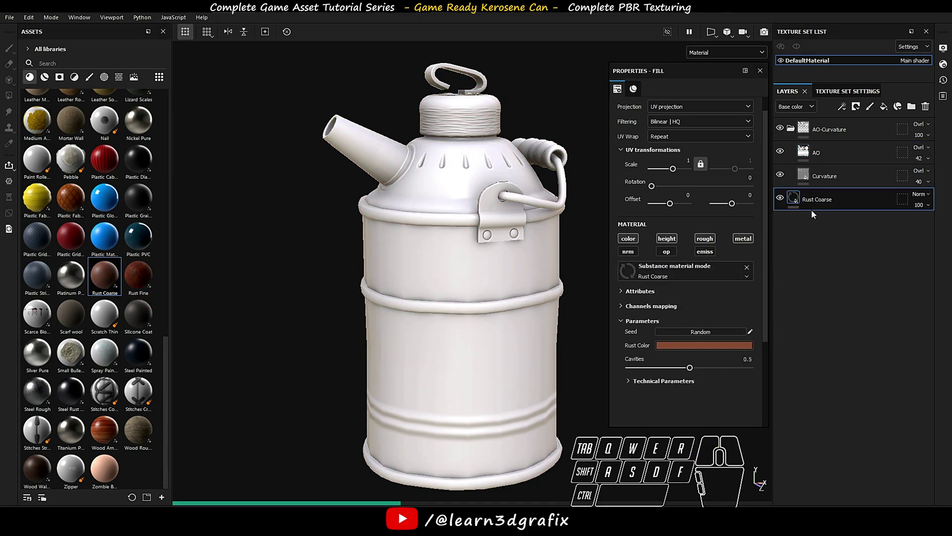
{"action": "scroll", "coordinate": [665, 371], "scroll_direction": "down", "scroll_amount": 2}
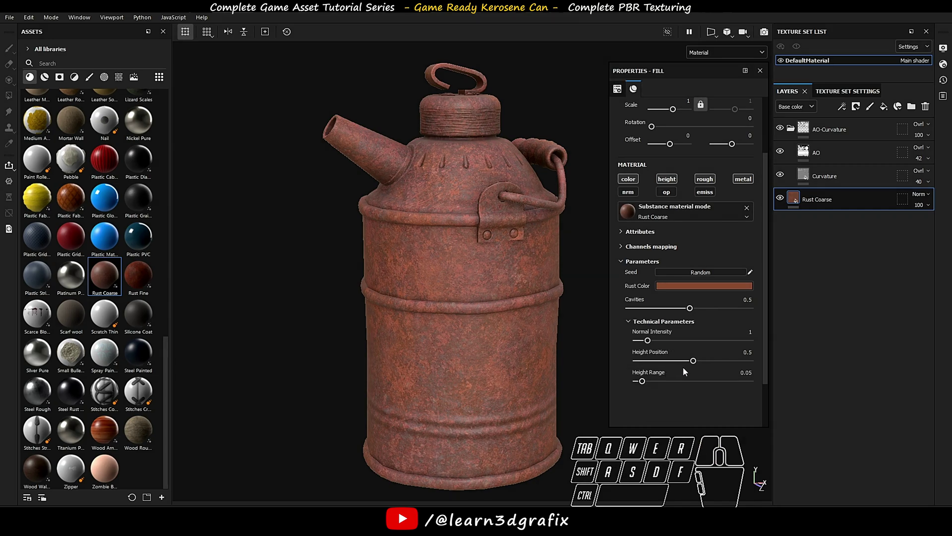
{"action": "scroll", "coordinate": [683, 368], "scroll_direction": "up", "scroll_amount": 2}
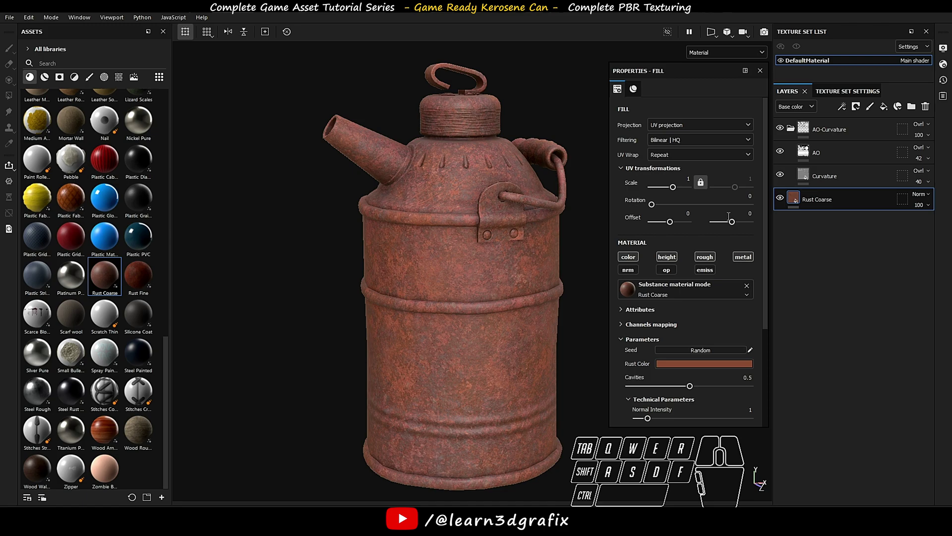
Step: Add a fill layer above Rust Coarse affecting only the roughness channel, set roughness to 1, and rename it roughness
{"action": "left_click", "coordinate": [884, 107]}
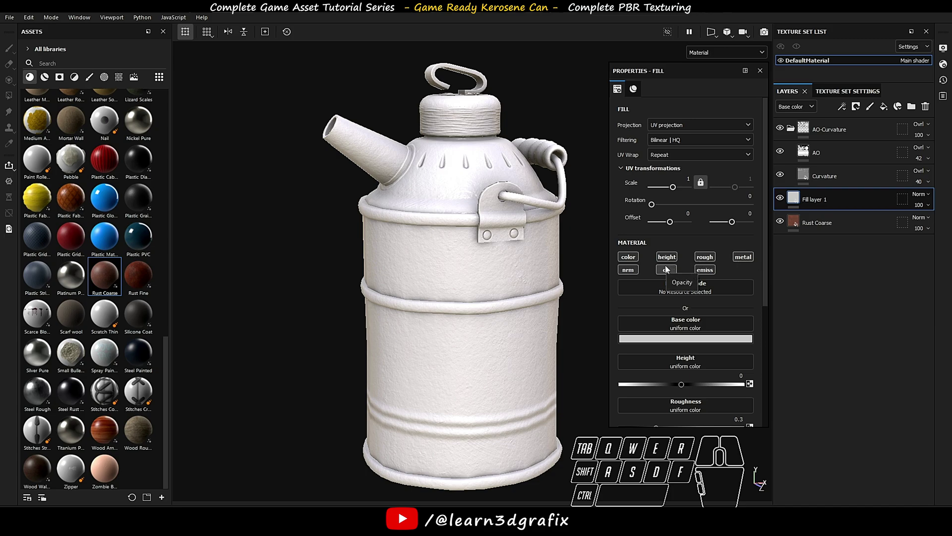
{"action": "left_click", "coordinate": [704, 259], "text": "alt"}
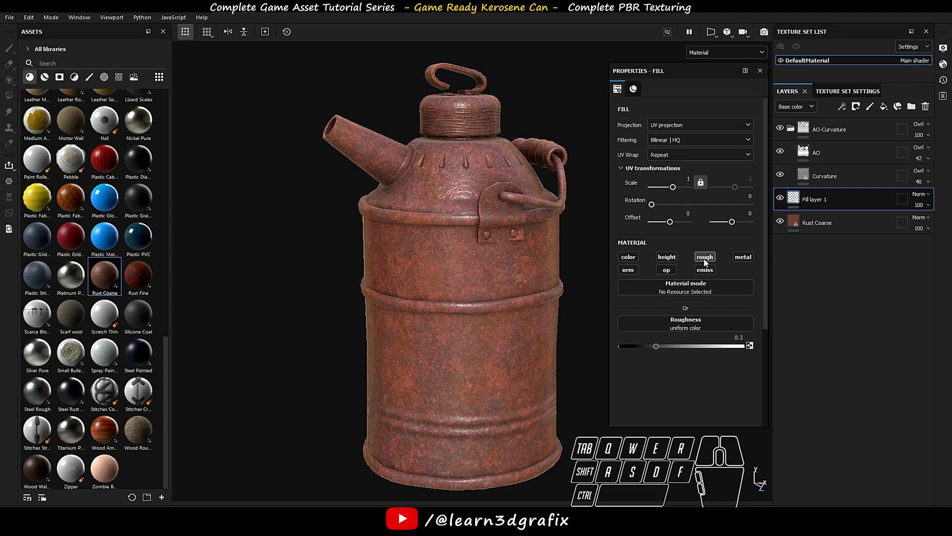
{"action": "left_click_drag", "start_coordinate": [659, 346], "coordinate": [752, 349]}
{"action": "double_click", "coordinate": [815, 199]}
{"action": "type", "text": "roughness"}
{"action": "key", "text": "Return"}
{"action": "right_click_drag", "start_coordinate": [408, 251], "coordinate": [556, 255], "text": "shift"}
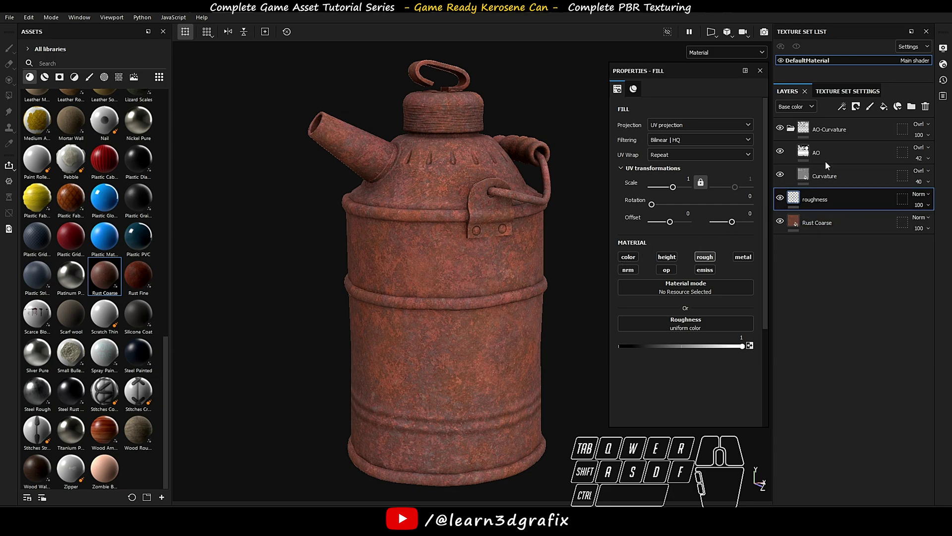
Step: Add a fill layer above the roughness layer with only the color, roughness and metallic channels enabled
{"action": "left_click", "coordinate": [884, 106]}
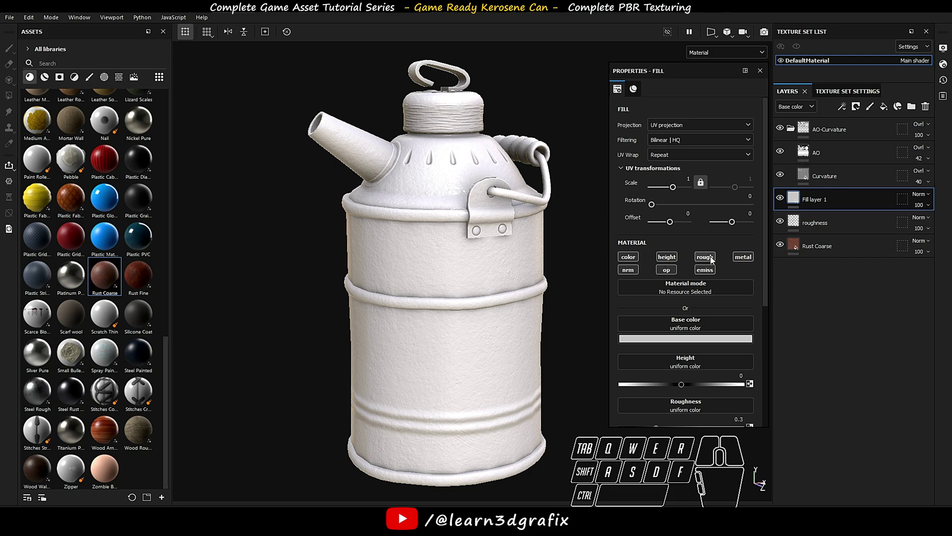
{"action": "left_click", "coordinate": [667, 256]}
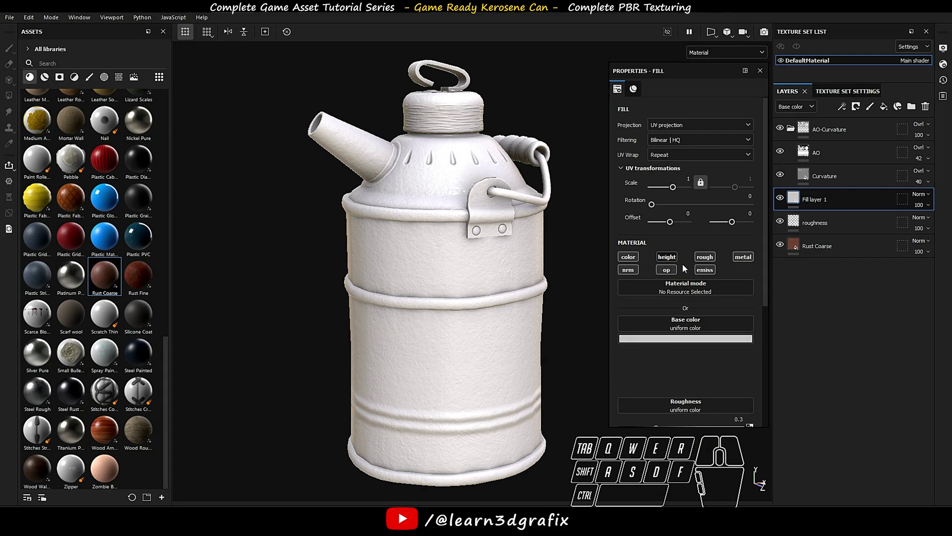
{"action": "left_click", "coordinate": [628, 270]}
{"action": "scroll", "coordinate": [727, 347], "scroll_direction": "down", "scroll_amount": 2}
{"action": "scroll", "coordinate": [727, 347], "scroll_direction": "up", "scroll_amount": 2}
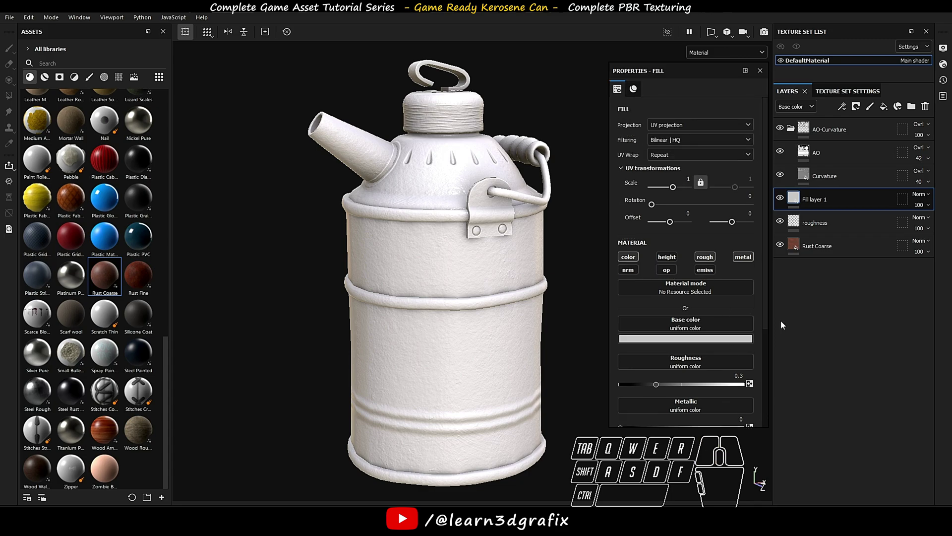
Step: Give the new fill layer a black mask and add a Mask Editor generator to it
{"action": "right_click", "coordinate": [793, 203]}
{"action": "left_click", "coordinate": [840, 222]}
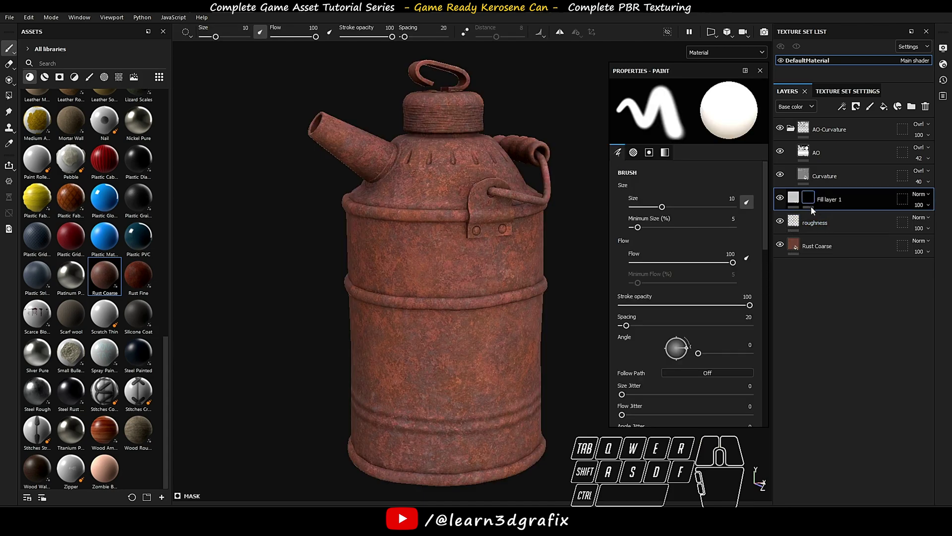
{"action": "right_click", "coordinate": [809, 202]}
{"action": "left_click", "coordinate": [870, 319]}
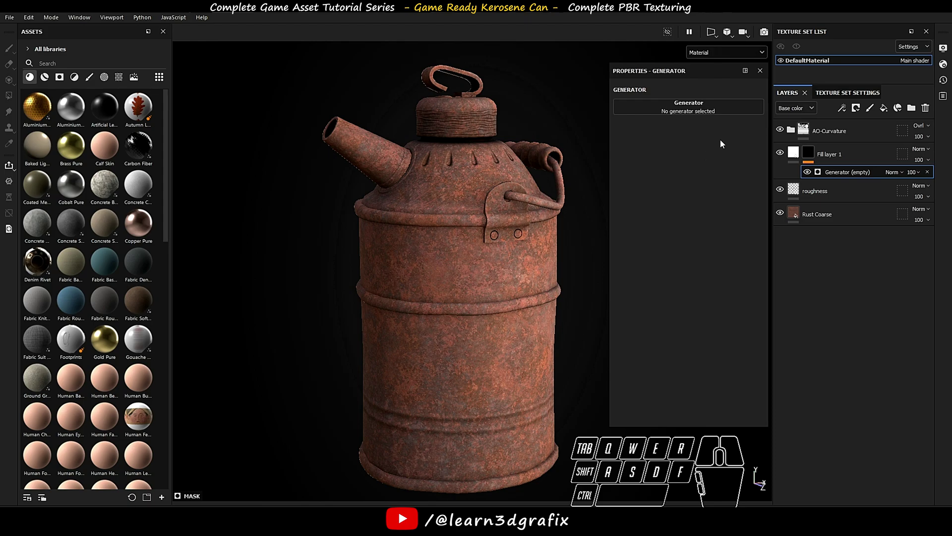
{"action": "left_click", "coordinate": [726, 111]}
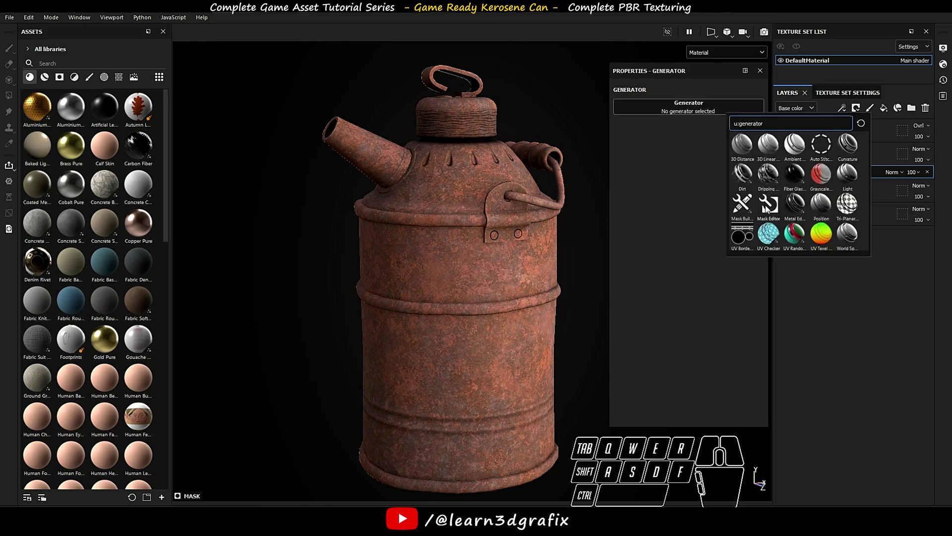
{"action": "left_click", "coordinate": [768, 205]}
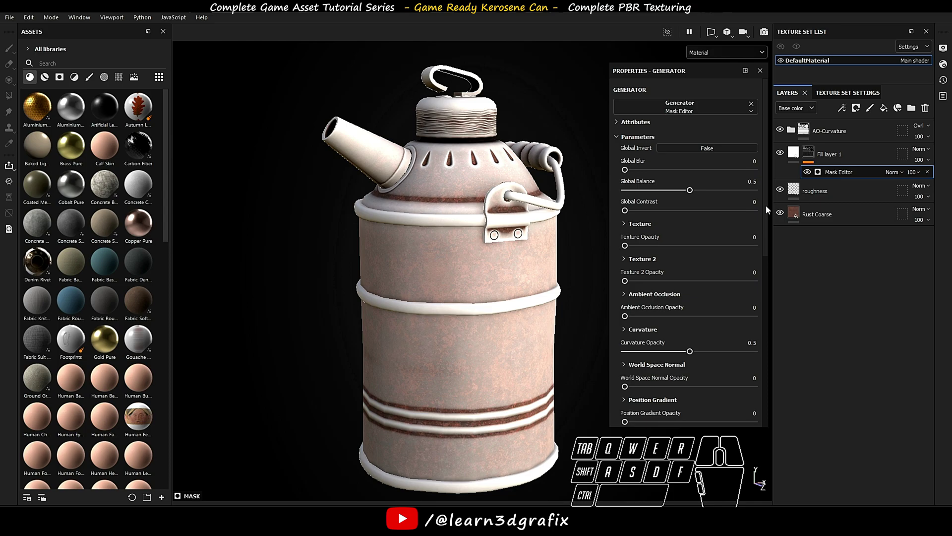
Step: Assign Grunge Map 014 as the Mask Editor's Texture image input
{"action": "left_click_drag", "start_coordinate": [766, 204], "coordinate": [774, 293]}
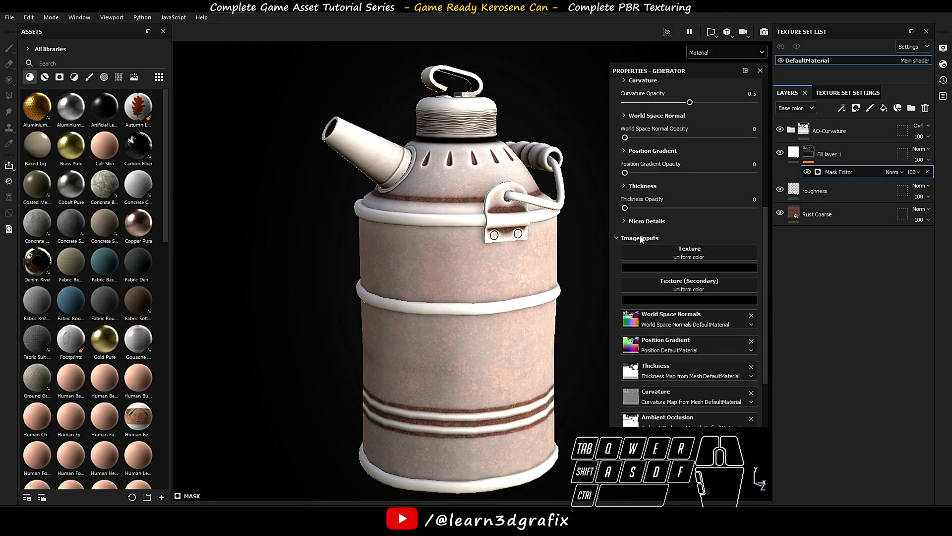
{"action": "left_click", "coordinate": [663, 256]}
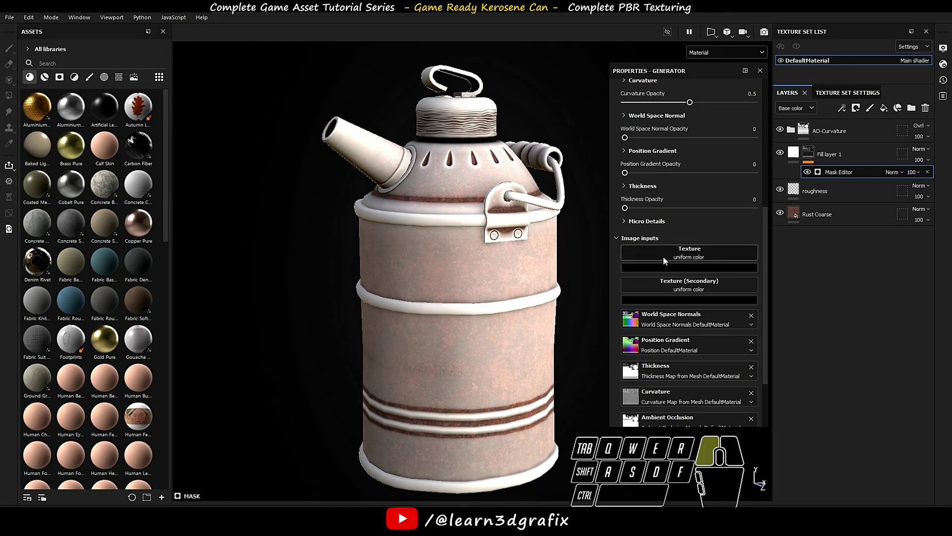
{"action": "type", "text": "grunge map 14"}
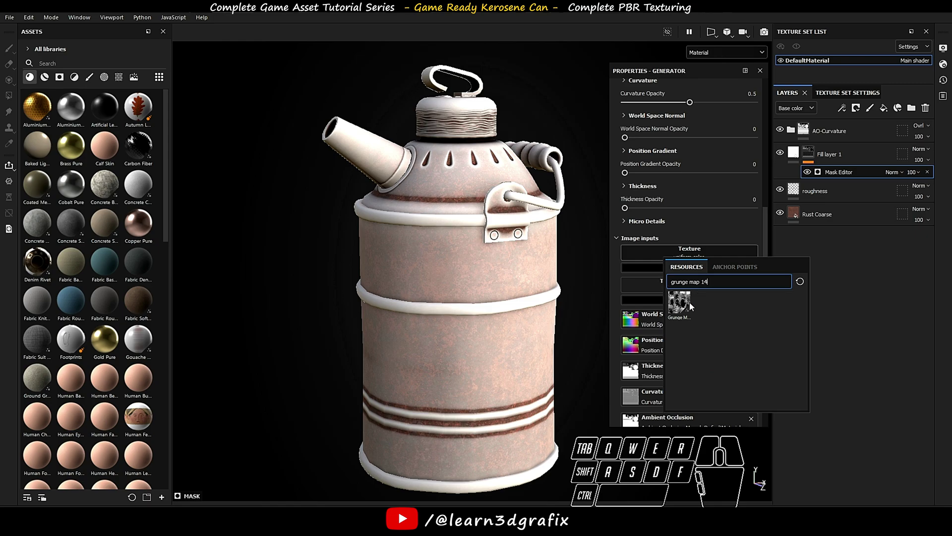
{"action": "left_click", "coordinate": [687, 302]}
Step: Assign Clouds 3 as the Mask Editor's Texture (Secondary) image input
{"action": "scroll", "coordinate": [761, 282], "scroll_direction": "down", "scroll_amount": 3}
{"action": "scroll", "coordinate": [764, 313], "scroll_direction": "down", "scroll_amount": 4}
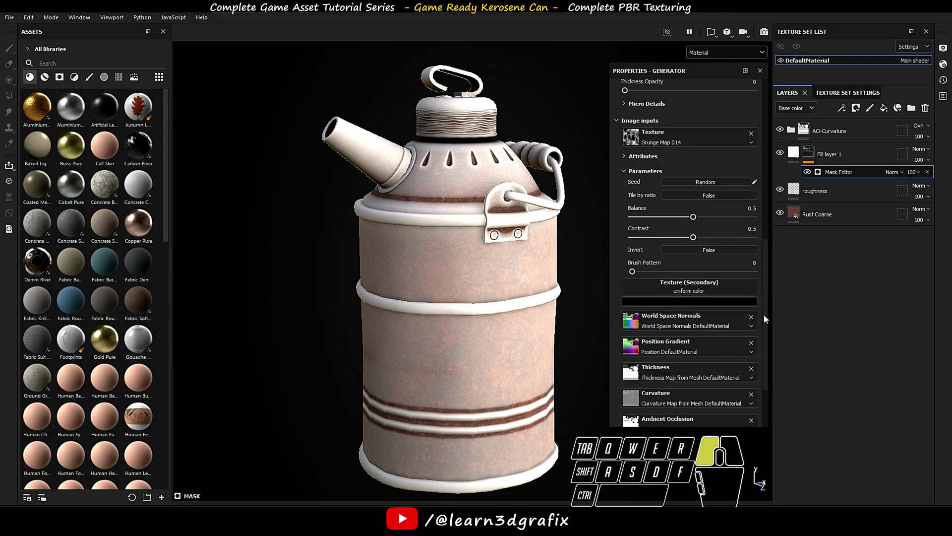
{"action": "left_click", "coordinate": [706, 233]}
{"action": "left_click_drag", "start_coordinate": [750, 257], "coordinate": [692, 262]}
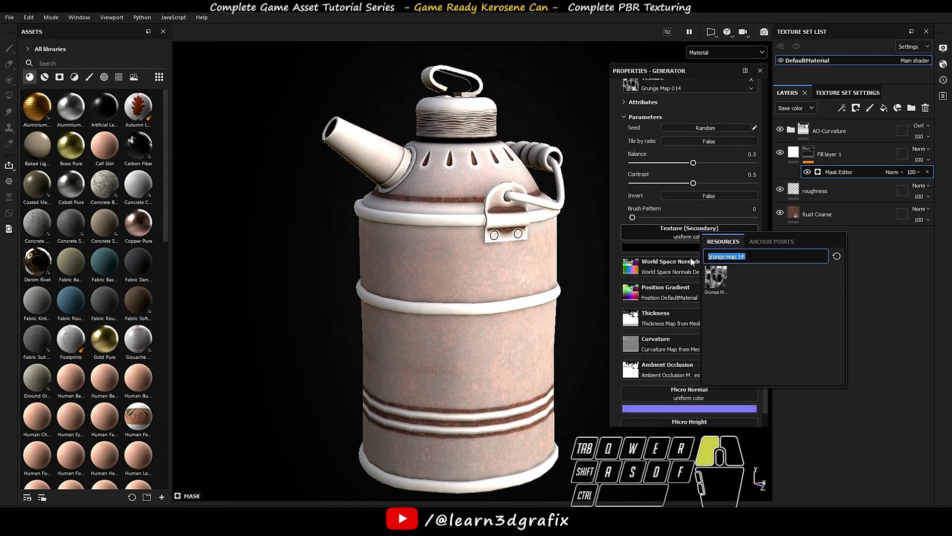
{"action": "type", "text": "cloud 3"}
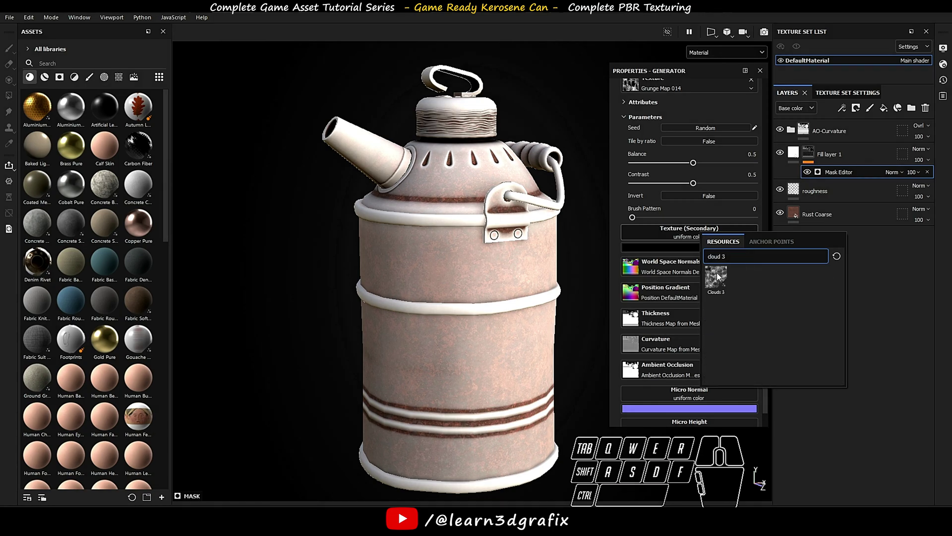
{"action": "left_click", "coordinate": [716, 272]}
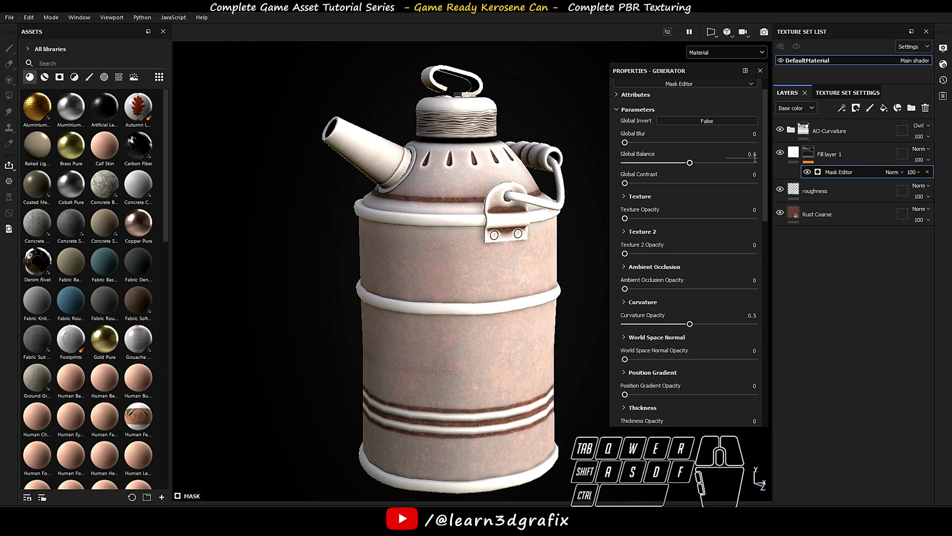
Step: Set Texture Opacity to 1, Texture 2 Opacity to 0.37, Global Balance to 0.67 and Global Contrast to 0.79
{"action": "left_click_drag", "start_coordinate": [651, 219], "coordinate": [773, 219]}
{"action": "left_click_drag", "start_coordinate": [624, 253], "coordinate": [671, 253]}
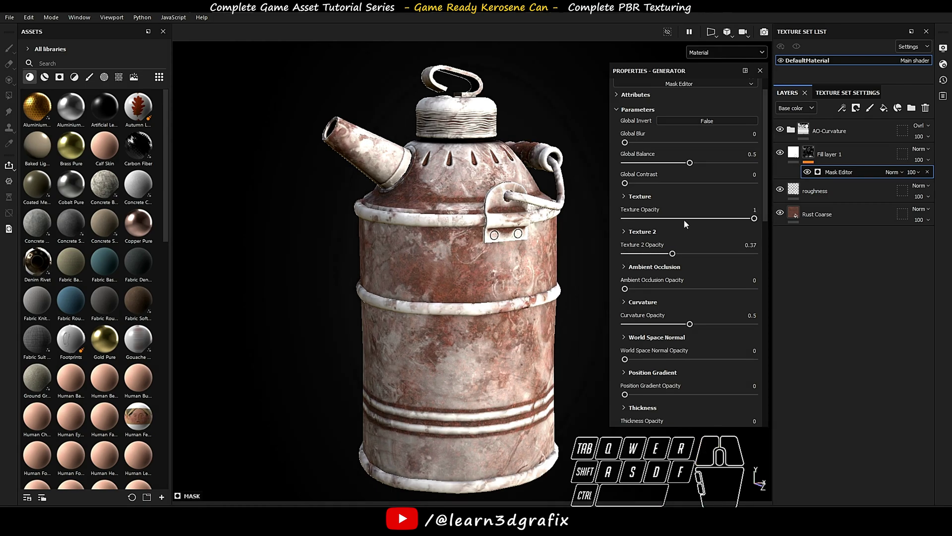
{"action": "left_click_drag", "start_coordinate": [689, 163], "coordinate": [713, 164]}
{"action": "left_click_drag", "start_coordinate": [625, 183], "coordinate": [721, 184]}
{"action": "scroll", "coordinate": [645, 174], "scroll_direction": "down", "scroll_amount": 1}
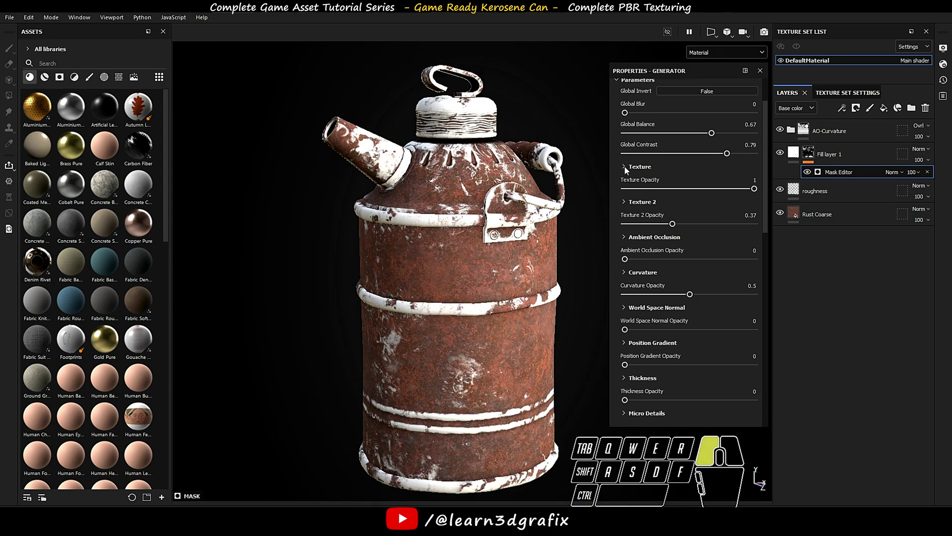
Step: Set the Texture group's contrast to -0.47 and brightness to 0.15, and enable Triplanar with a triplanar contrast of 0.84
{"action": "left_click", "coordinate": [624, 167]}
{"action": "left_click", "coordinate": [715, 177]}
{"action": "left_click", "coordinate": [716, 177]}
{"action": "left_click", "coordinate": [719, 210]}
{"action": "left_click", "coordinate": [704, 255]}
{"action": "scroll", "coordinate": [705, 209], "scroll_direction": "down", "scroll_amount": 1}
{"action": "left_click_drag", "start_coordinate": [693, 240], "coordinate": [735, 267]}
{"action": "left_click", "coordinate": [707, 272]}
{"action": "scroll", "coordinate": [712, 258], "scroll_direction": "down", "scroll_amount": 2}
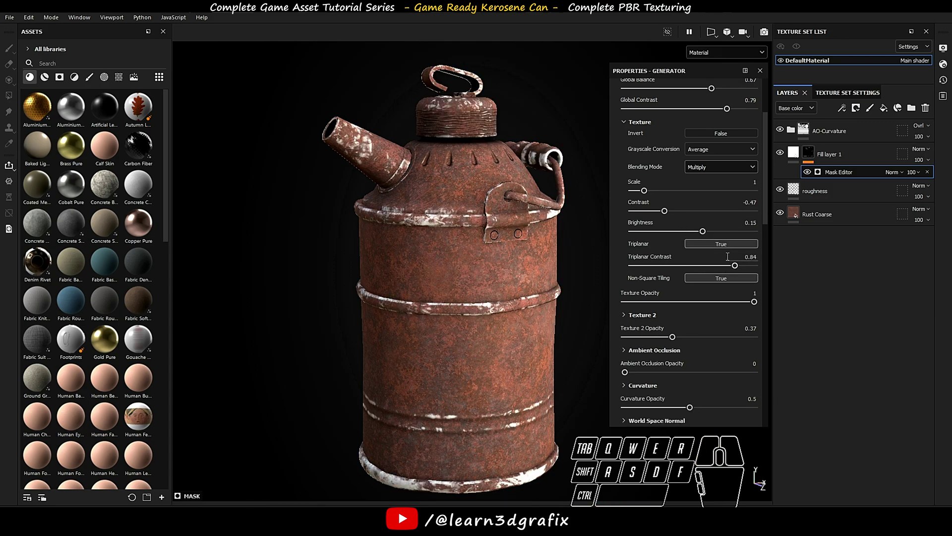
Step: Try inverting Texture 2, then set its brightness to -0.29 with inversion off and enable Triplanar for it
{"action": "scroll", "coordinate": [645, 248], "scroll_direction": "down", "scroll_amount": 5}
{"action": "left_click", "coordinate": [625, 226]}
{"action": "left_click", "coordinate": [721, 237]}
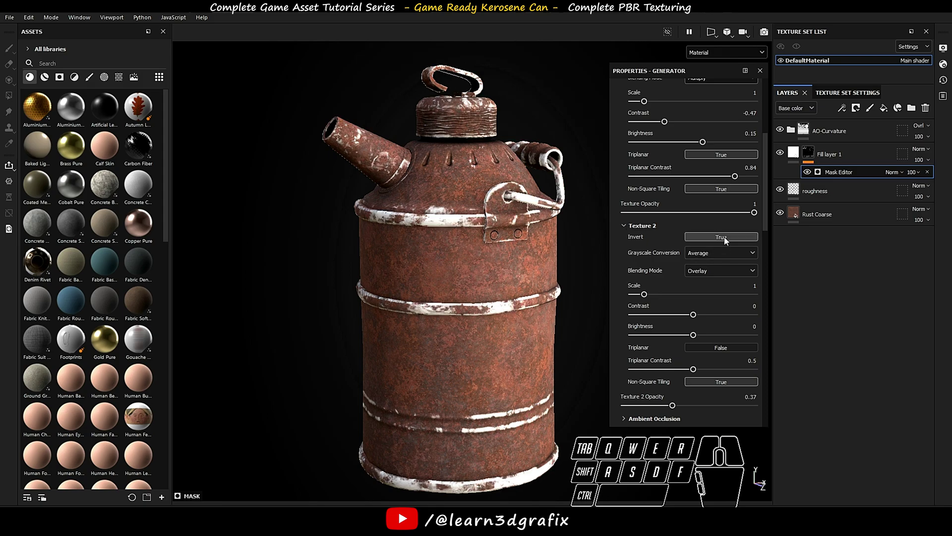
{"action": "left_click", "coordinate": [724, 240]}
{"action": "scroll", "coordinate": [738, 221], "scroll_direction": "down", "scroll_amount": 1}
{"action": "scroll", "coordinate": [702, 281], "scroll_direction": "down", "scroll_amount": 1}
{"action": "mouse_move", "coordinate": [694, 275]}
{"action": "left_mouse_down"}
{"action": "mouse_move", "coordinate": [675, 276]}
{"action": "mouse_move", "coordinate": [671, 259]}
{"action": "mouse_move", "coordinate": [692, 263]}
{"action": "left_mouse_up"}
{"action": "scroll", "coordinate": [705, 265], "scroll_direction": "down", "scroll_amount": 1}
{"action": "left_click", "coordinate": [720, 259]}
{"action": "scroll", "coordinate": [705, 255], "scroll_direction": "down", "scroll_amount": 3}
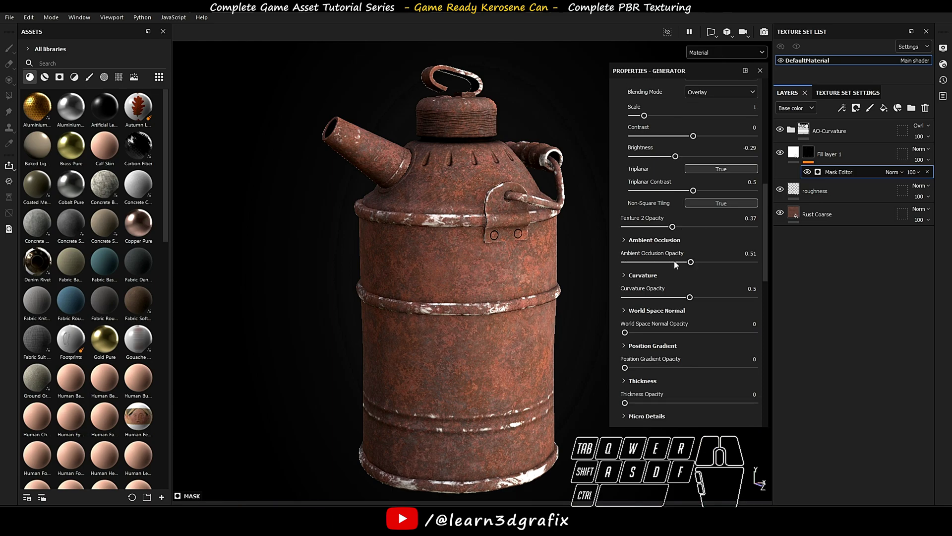
Step: Set the mask's ambient occlusion to Linear Dodge (Add) blending, with balance 0.1 and opacity 0.51
{"action": "left_click", "coordinate": [680, 240]}
{"action": "scroll", "coordinate": [679, 242], "scroll_direction": "down", "scroll_amount": 2}
{"action": "left_click", "coordinate": [694, 207]}
{"action": "left_click", "coordinate": [706, 242]}
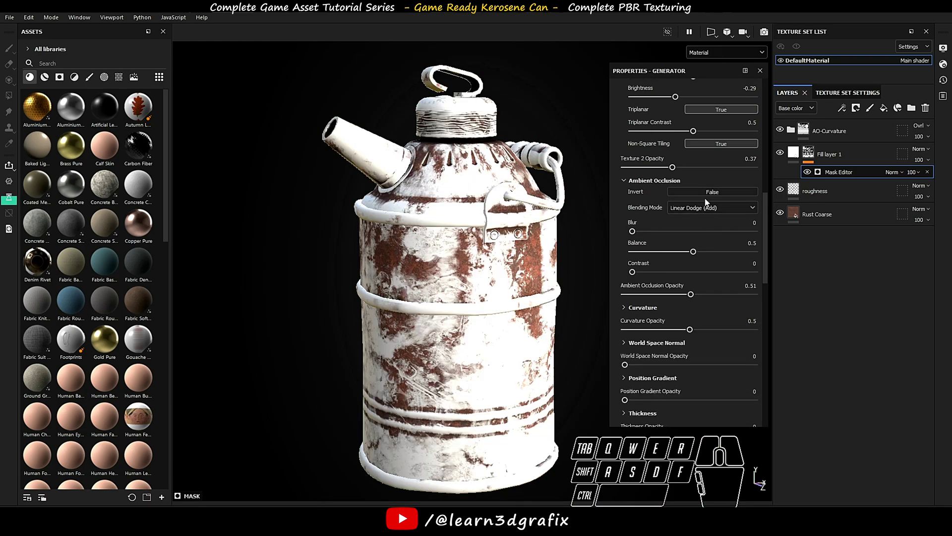
{"action": "left_click_drag", "start_coordinate": [693, 251], "coordinate": [669, 270]}
{"action": "scroll", "coordinate": [704, 238], "scroll_direction": "down", "scroll_amount": 2}
Step: Invert the mask's curvature input and compare its modes, settling on Edges
{"action": "left_click", "coordinate": [643, 248]}
{"action": "scroll", "coordinate": [701, 225], "scroll_direction": "down", "scroll_amount": 2}
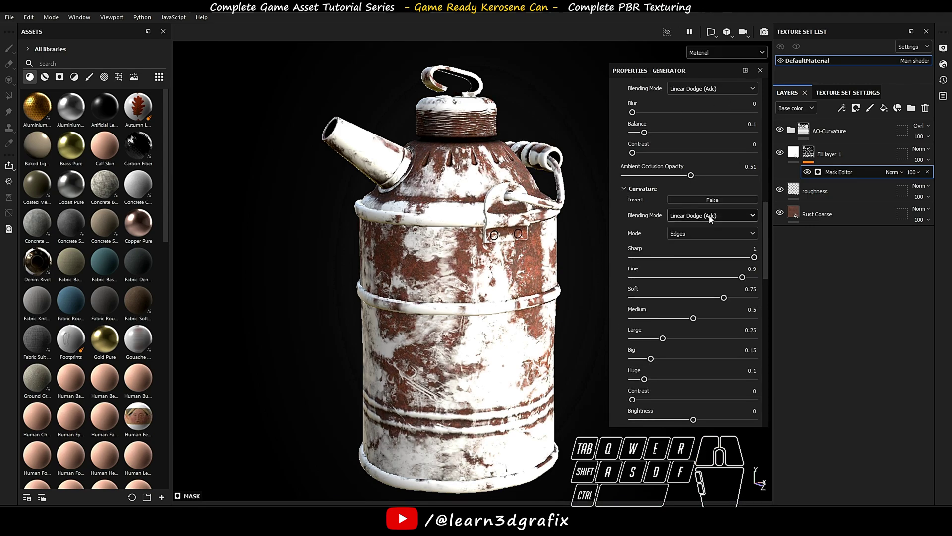
{"action": "left_click", "coordinate": [716, 198]}
{"action": "left_click", "coordinate": [715, 199]}
{"action": "left_click", "coordinate": [715, 198]}
{"action": "scroll", "coordinate": [726, 201], "scroll_direction": "down", "scroll_amount": 2}
{"action": "left_click", "coordinate": [714, 174]}
{"action": "left_click", "coordinate": [698, 197]}
{"action": "left_click", "coordinate": [696, 175]}
{"action": "left_click", "coordinate": [694, 187]}
Step: Set the curvature's Sharp to 0.21, Fine 0.21, Soft 0.28, Medium 0, Large 0.29, Big 0.31, Huge 0.38, contrast 0.5 and opacity 0.34
{"action": "left_click_drag", "start_coordinate": [755, 197], "coordinate": [658, 221]}
{"action": "left_click_drag", "start_coordinate": [724, 238], "coordinate": [667, 239]}
{"action": "left_click_drag", "start_coordinate": [693, 259], "coordinate": [620, 257]}
{"action": "left_click_drag", "start_coordinate": [663, 279], "coordinate": [668, 279]}
{"action": "left_click_drag", "start_coordinate": [651, 299], "coordinate": [693, 310]}
{"action": "scroll", "coordinate": [706, 329], "scroll_direction": "down", "scroll_amount": 1}
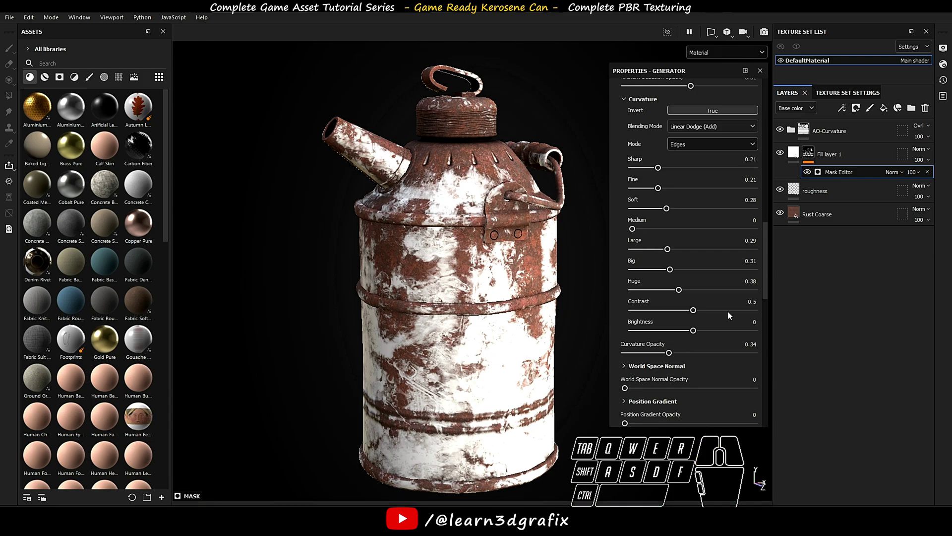
Step: Set Grunge Map 014's balance to 0.7 and contrast to 0 without inversion, and Clouds 3's balance to 0.35
{"action": "scroll", "coordinate": [727, 311], "scroll_direction": "down", "scroll_amount": 3}
{"action": "scroll", "coordinate": [714, 296], "scroll_direction": "down", "scroll_amount": 10}
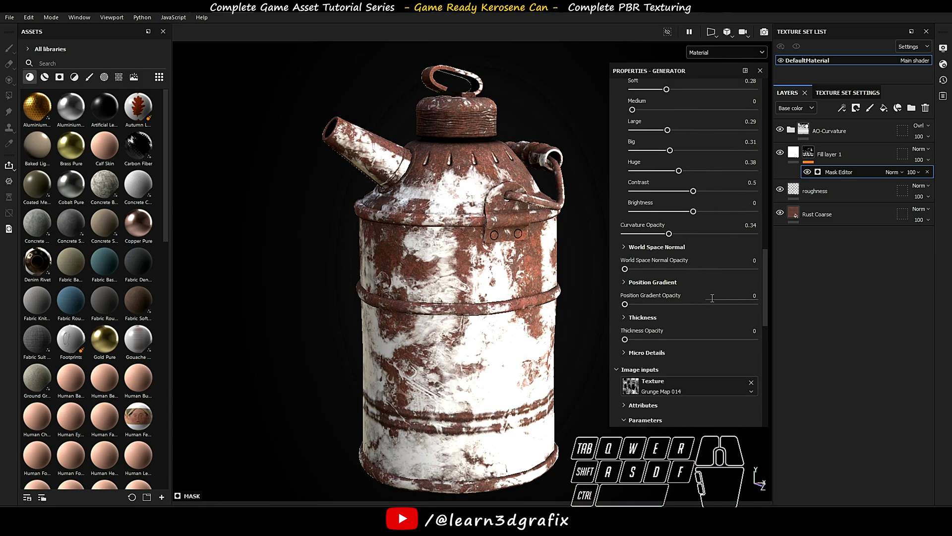
{"action": "mouse_move", "coordinate": [694, 199]}
{"action": "left_mouse_down"}
{"action": "mouse_move", "coordinate": [718, 199]}
{"action": "mouse_move", "coordinate": [689, 218]}
{"action": "mouse_move", "coordinate": [615, 218]}
{"action": "left_mouse_up"}
{"action": "left_click", "coordinate": [697, 231]}
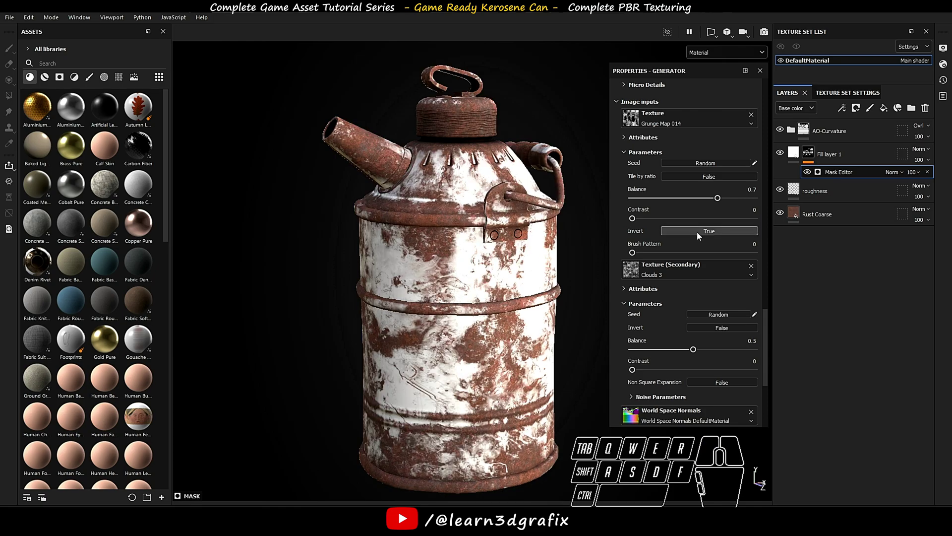
{"action": "left_click", "coordinate": [697, 232]}
{"action": "scroll", "coordinate": [697, 231], "scroll_direction": "down", "scroll_amount": 2}
{"action": "mouse_move", "coordinate": [694, 289]}
{"action": "left_mouse_down"}
{"action": "mouse_move", "coordinate": [656, 291]}
{"action": "mouse_move", "coordinate": [674, 289]}
{"action": "left_mouse_up"}
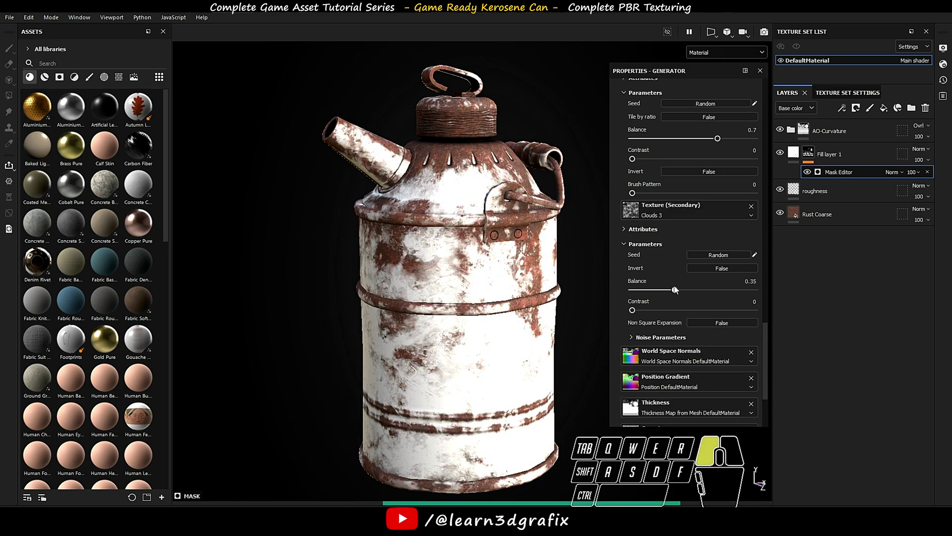
Step: Examine the worn paint on the can from other angles and review the Mask Editor's parameters
{"action": "left_click_drag", "start_coordinate": [396, 292], "coordinate": [380, 236], "text": "alt"}
{"action": "middle_click_drag", "start_coordinate": [379, 236], "coordinate": [412, 234], "text": "alt"}
{"action": "scroll", "coordinate": [704, 329], "scroll_direction": "up", "scroll_amount": 12}
{"action": "scroll", "coordinate": [703, 329], "scroll_direction": "up", "scroll_amount": 10}
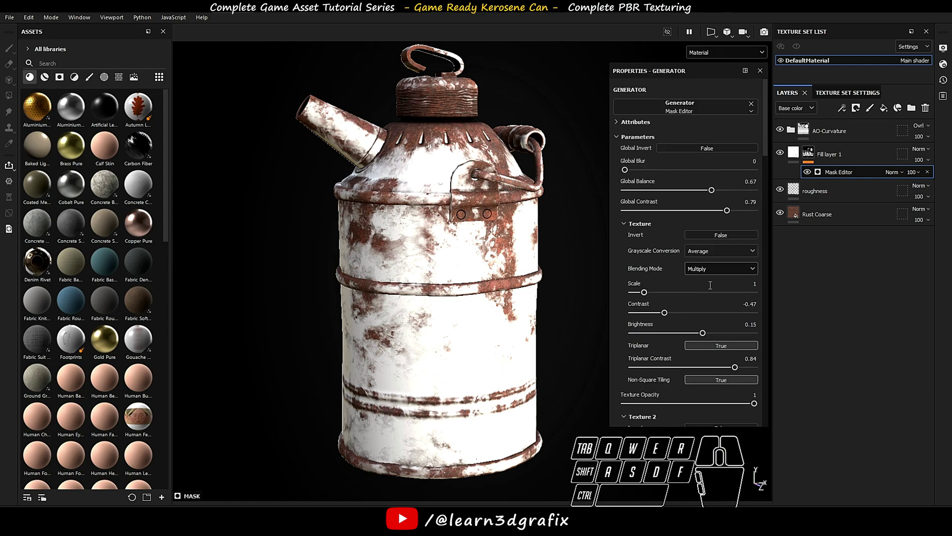
{"action": "left_click_drag", "start_coordinate": [526, 248], "coordinate": [469, 246], "text": "alt"}
{"action": "scroll", "coordinate": [664, 292], "scroll_direction": "down", "scroll_amount": 10}
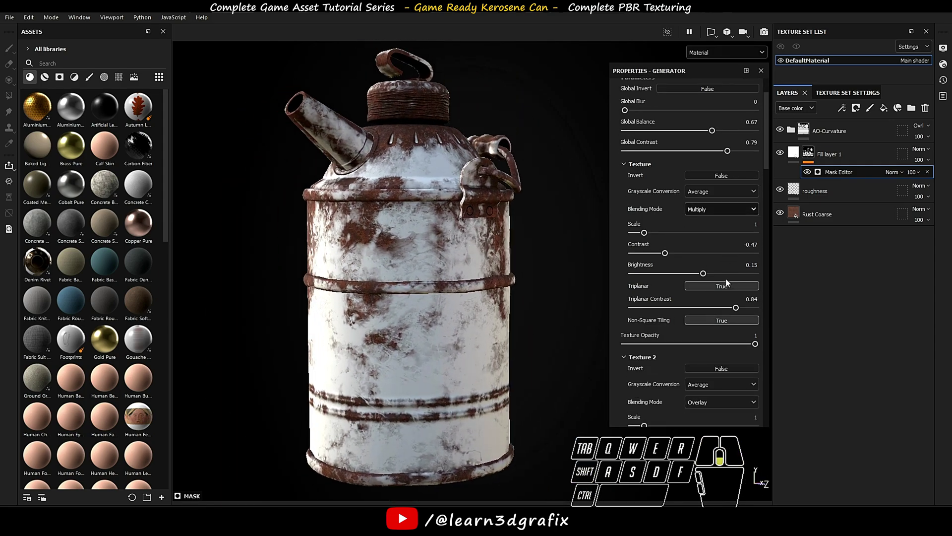
Step: Set the noise scale of the mask generator's Clouds 3 texture to 3 and check the worn paint on the can
{"action": "scroll", "coordinate": [663, 290], "scroll_direction": "up", "scroll_amount": 1}
{"action": "left_click", "coordinate": [635, 318]}
{"action": "left_click_drag", "start_coordinate": [641, 337], "coordinate": [652, 358]}
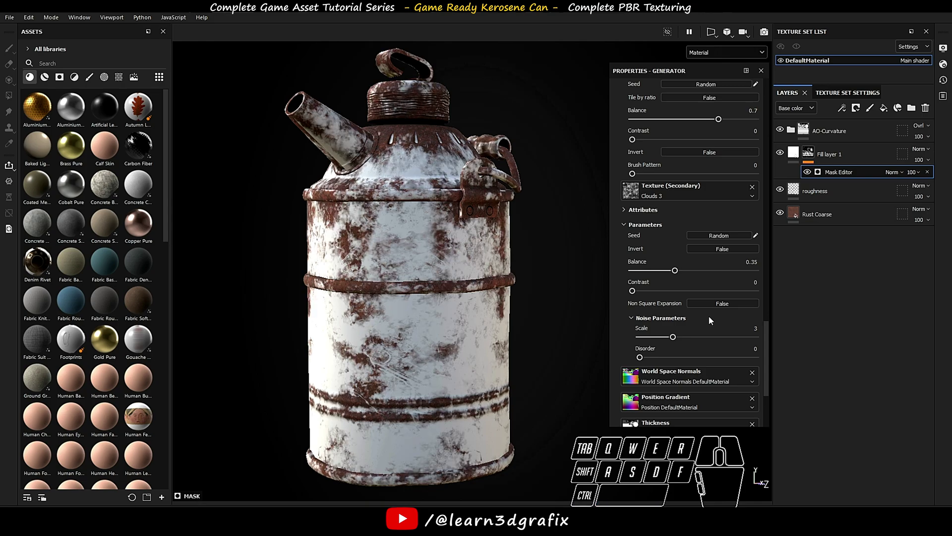
{"action": "scroll", "coordinate": [694, 337], "scroll_direction": "up", "scroll_amount": 10}
{"action": "middle_click_drag", "start_coordinate": [328, 306], "coordinate": [372, 315], "text": "alt"}
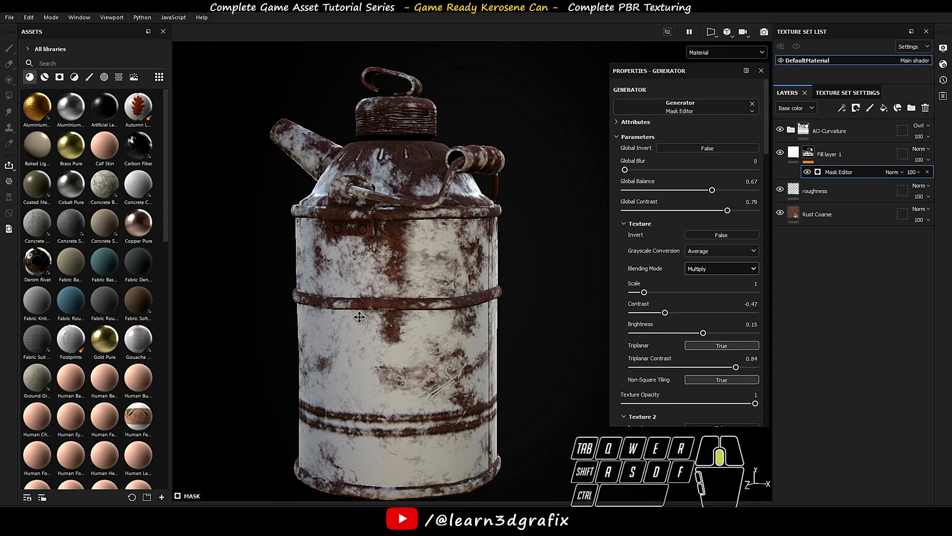
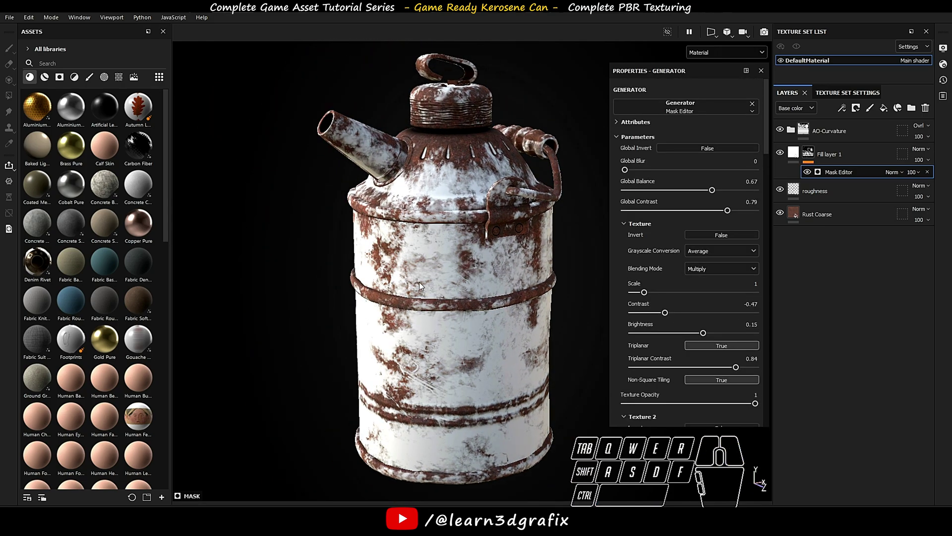
Step: Set Fill layer 1's base color to the pink c79090
{"action": "left_click", "coordinate": [794, 154]}
{"action": "left_click", "coordinate": [694, 338]}
{"action": "left_click", "coordinate": [725, 368]}
{"action": "left_click_drag", "start_coordinate": [725, 368], "coordinate": [719, 374]}
{"action": "left_click", "coordinate": [751, 348]}
{"action": "type", "text": "c79090"}
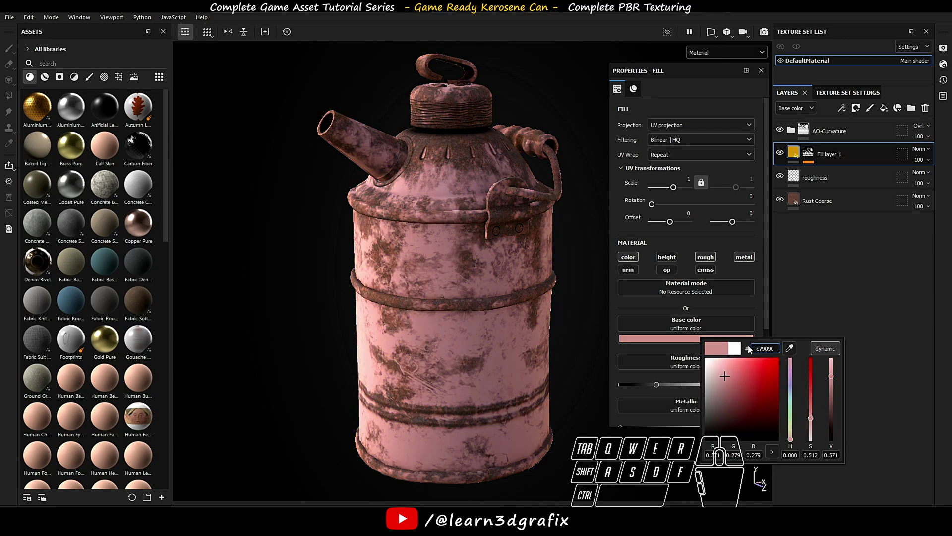
{"action": "mouse_move", "coordinate": [534, 230]}
{"action": "right_mouse_down", "text": "shift"}
{"action": "mouse_move", "coordinate": [486, 236]}
{"action": "mouse_move", "coordinate": [516, 251]}
{"action": "right_mouse_up", "text": "shift"}
Step: Duplicate Fill layer 1 and set the copy's base color to the red c70000
{"action": "left_click", "coordinate": [809, 154]}
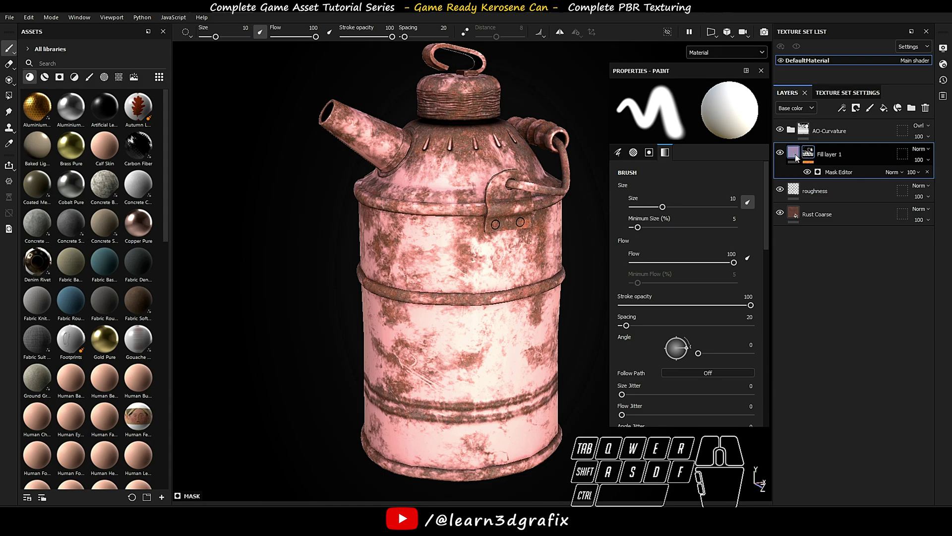
{"action": "left_click", "coordinate": [796, 154]}
{"action": "right_click", "coordinate": [795, 154]}
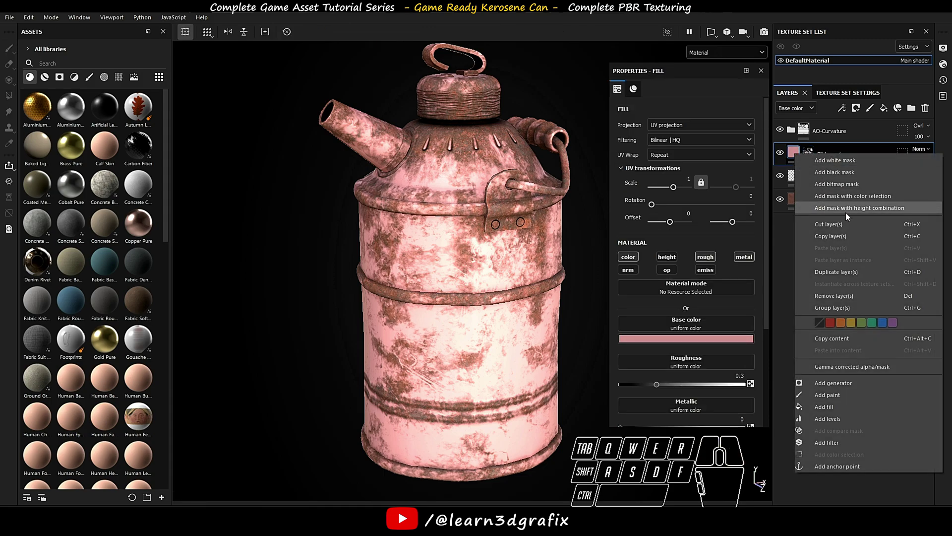
{"action": "left_click", "coordinate": [859, 271]}
{"action": "key", "text": "ctrl+d"}
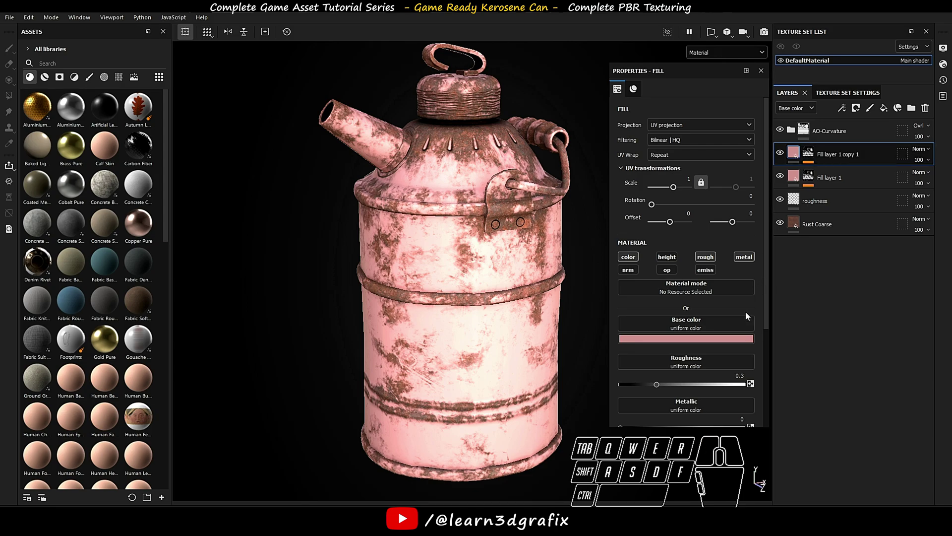
{"action": "left_click", "coordinate": [727, 340]}
{"action": "left_click_drag", "start_coordinate": [835, 417], "coordinate": [836, 349]}
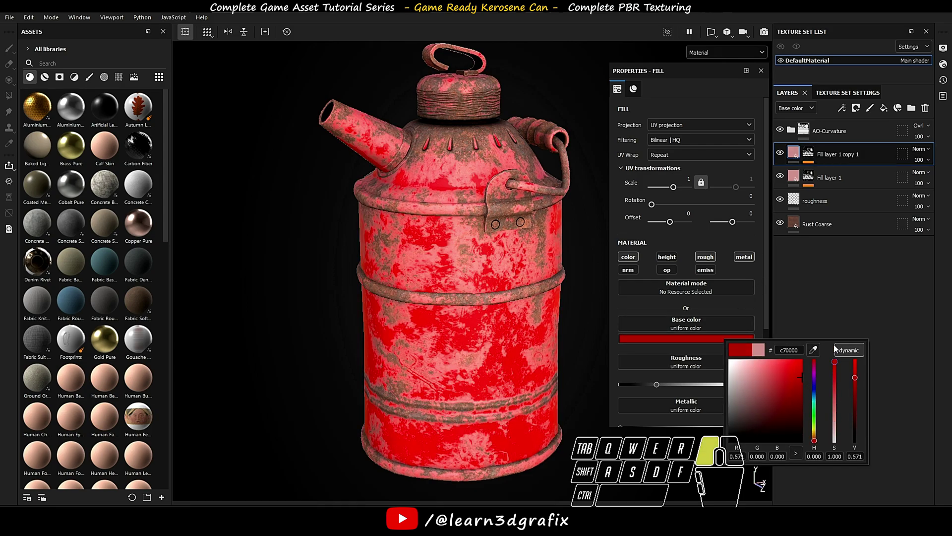
{"action": "left_click", "coordinate": [726, 234]}
Step: Enable the height channel on Fill layer 1 copy 1, set height to 0.03, and compare the surface with and without it
{"action": "scroll", "coordinate": [755, 279], "scroll_direction": "down", "scroll_amount": 3}
{"action": "left_click", "coordinate": [667, 197]}
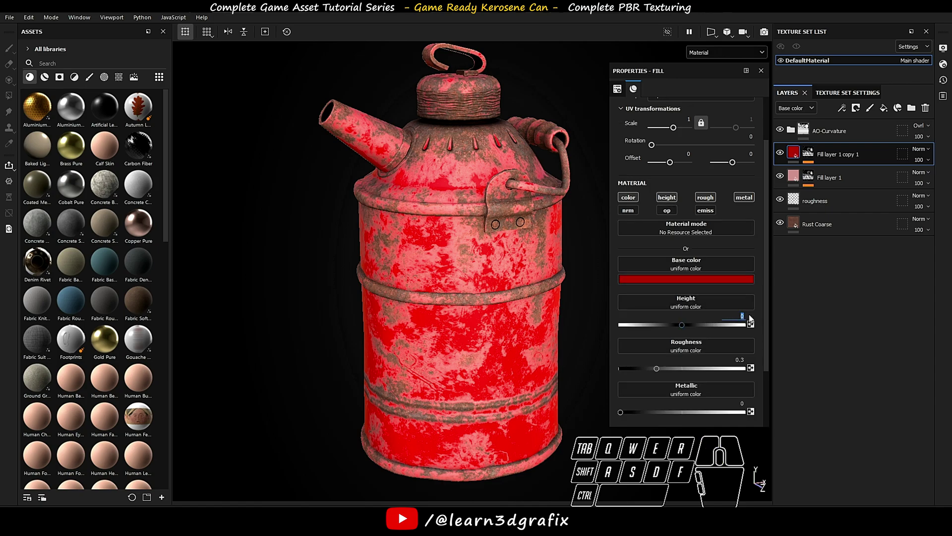
{"action": "left_click", "coordinate": [771, 323]}
{"action": "scroll", "coordinate": [473, 163], "scroll_direction": "up", "scroll_amount": 5}
{"action": "right_click_drag", "start_coordinate": [472, 124], "coordinate": [495, 121], "text": "shift"}
{"action": "left_click", "coordinate": [670, 203]}
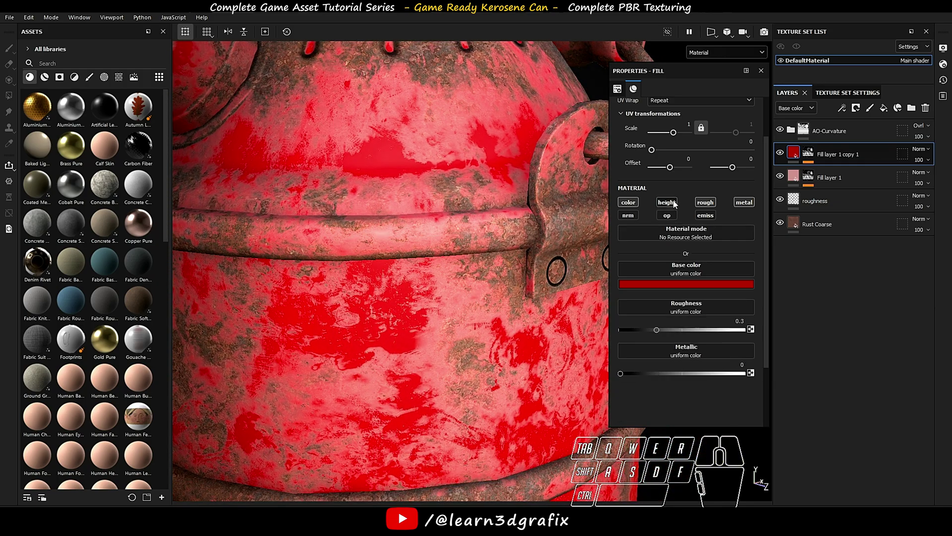
{"action": "left_click", "coordinate": [669, 203]}
{"action": "scroll", "coordinate": [356, 159], "scroll_direction": "up", "scroll_amount": 3}
{"action": "left_click_drag", "start_coordinate": [356, 159], "coordinate": [378, 150], "text": "alt"}
{"action": "scroll", "coordinate": [378, 151], "scroll_direction": "down", "scroll_amount": 3}
{"action": "scroll", "coordinate": [377, 147], "scroll_direction": "down", "scroll_amount": 6}
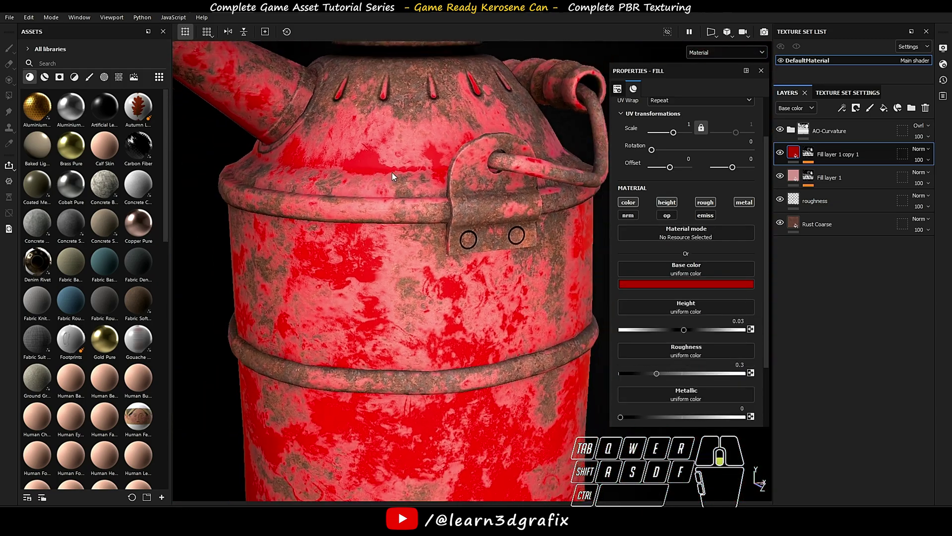
Step: Add a Blur filter to the mask of Fill layer 1 copy 1
{"action": "left_click", "coordinate": [806, 157]}
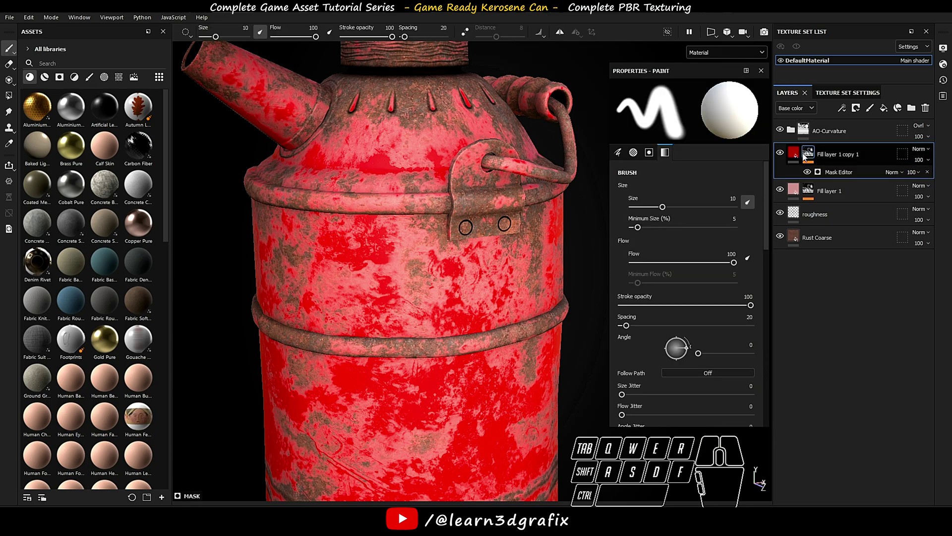
{"action": "left_click", "coordinate": [841, 108]}
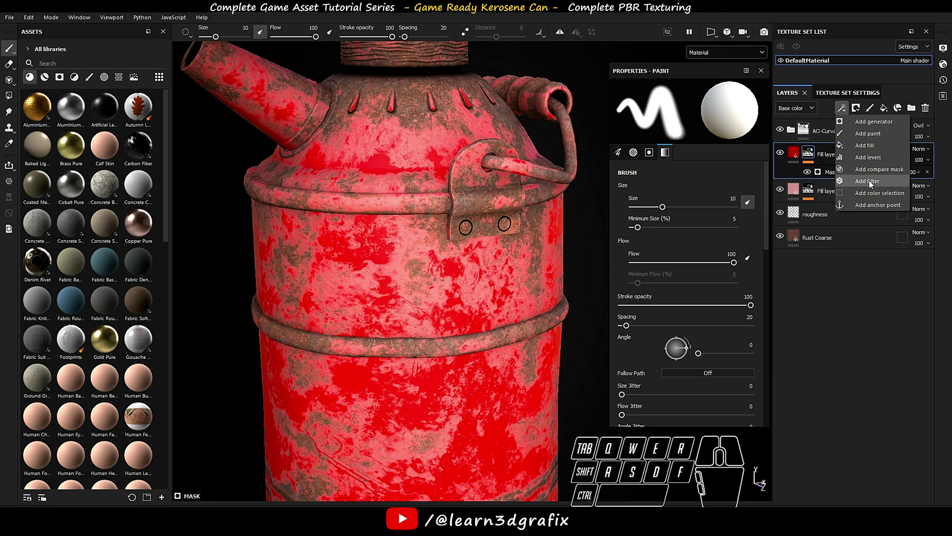
{"action": "left_click", "coordinate": [887, 181]}
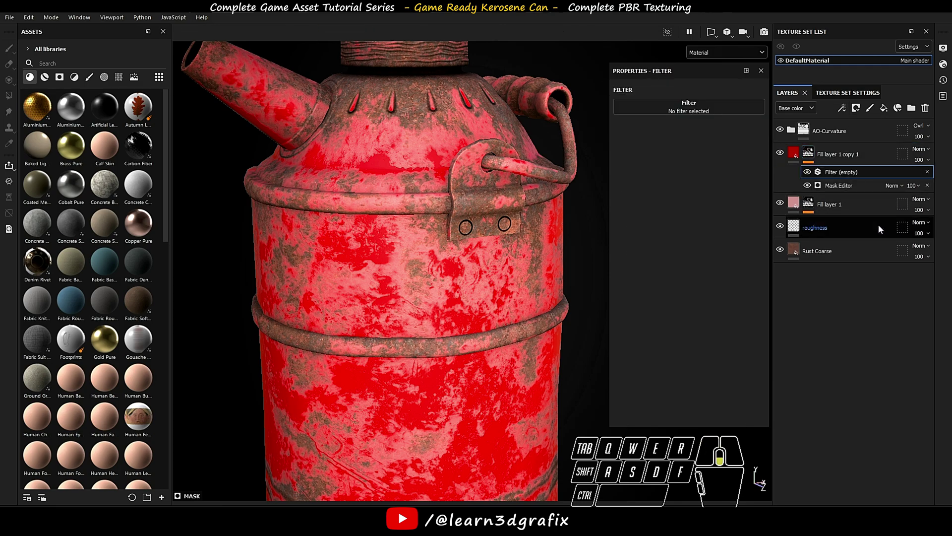
{"action": "left_click", "coordinate": [732, 111]}
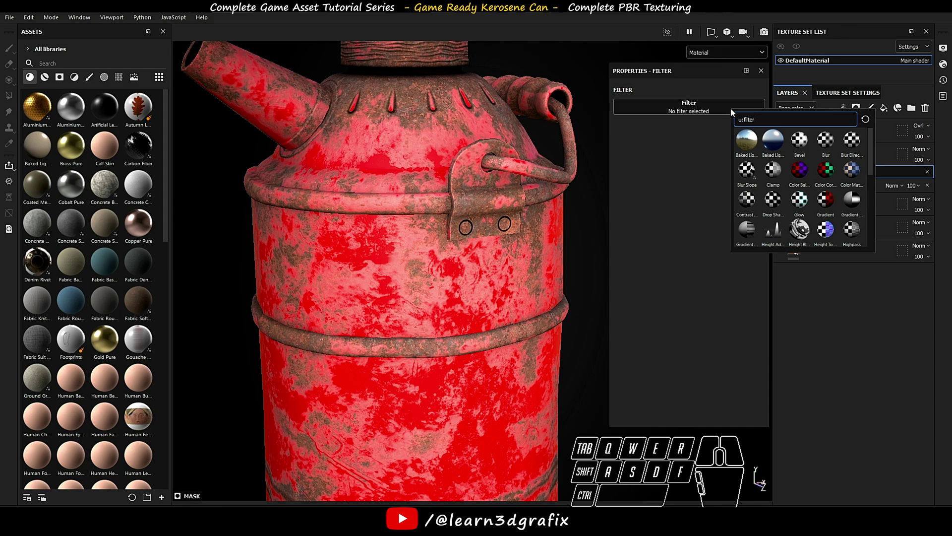
{"action": "left_click", "coordinate": [826, 141]}
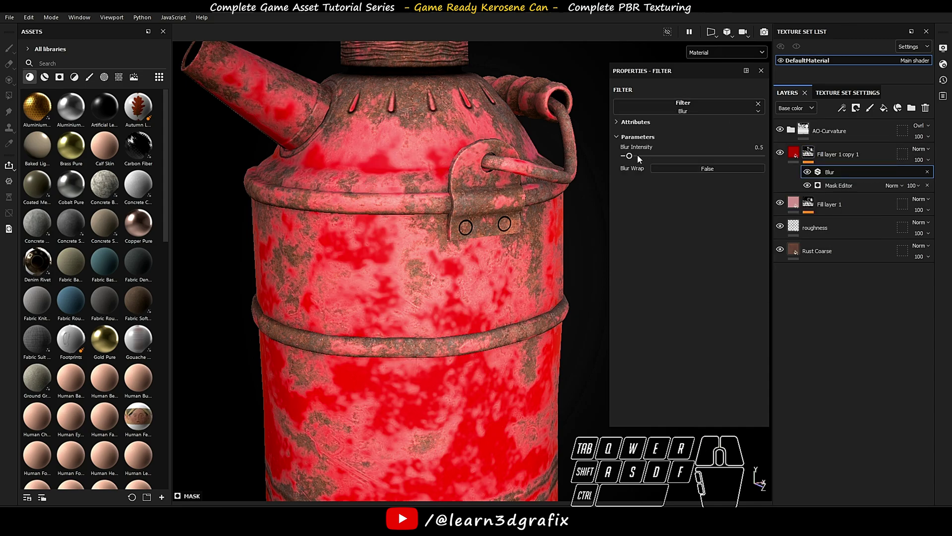
Step: Set the mask's blur intensity to 0.18 and check the softened red paint edges up close
{"action": "left_click_drag", "start_coordinate": [629, 156], "coordinate": [626, 156]}
{"action": "left_click", "coordinate": [757, 147]}
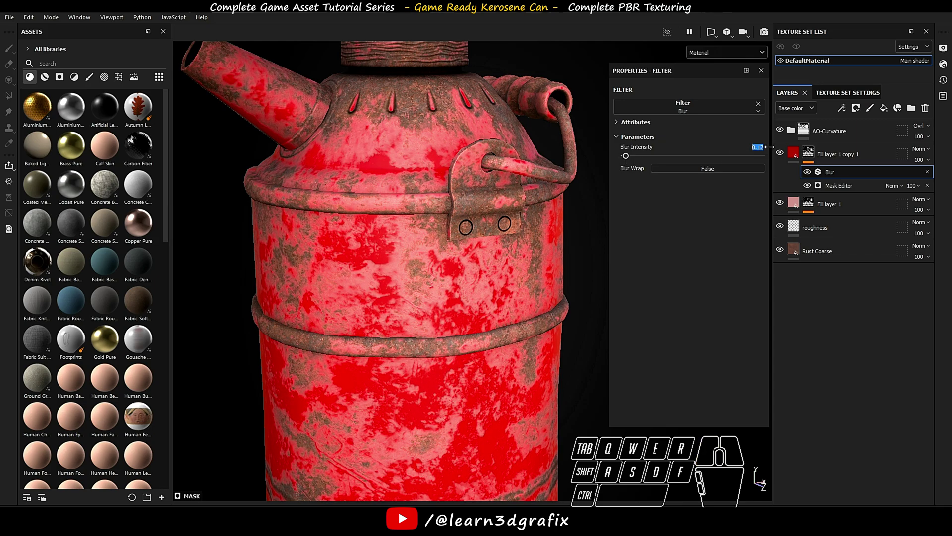
{"action": "scroll", "coordinate": [389, 106], "scroll_direction": "up", "scroll_amount": 5}
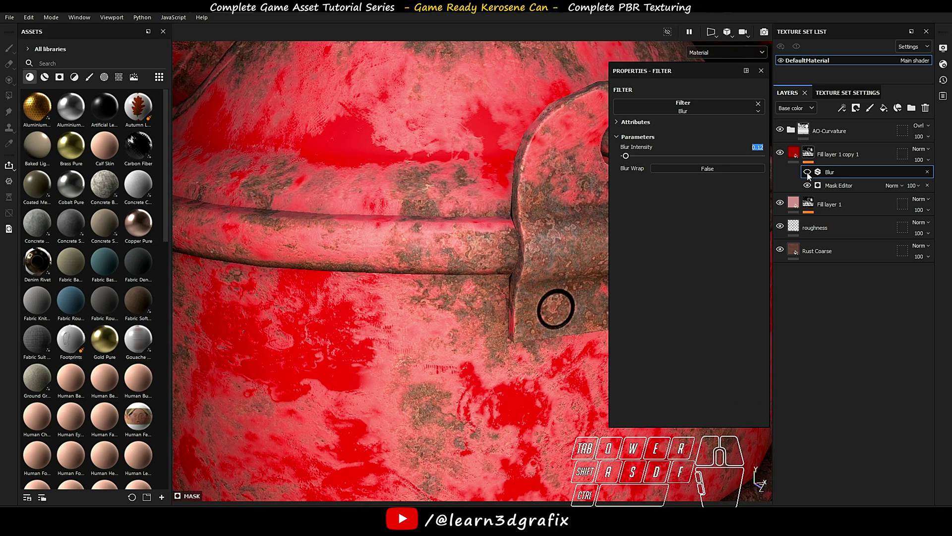
{"action": "left_click", "coordinate": [761, 148]}
{"action": "left_click_drag", "start_coordinate": [447, 164], "coordinate": [442, 142], "text": "alt"}
{"action": "right_click_drag", "start_coordinate": [441, 142], "coordinate": [396, 142], "text": "shift"}
{"action": "left_click_drag", "start_coordinate": [397, 142], "coordinate": [395, 153], "text": "alt"}
{"action": "scroll", "coordinate": [465, 169], "scroll_direction": "down", "scroll_amount": 5}
{"action": "mouse_move", "coordinate": [466, 169]}
{"action": "left_mouse_down", "text": "alt"}
{"action": "mouse_move", "coordinate": [412, 146]}
{"action": "mouse_move", "coordinate": [472, 154]}
{"action": "mouse_move", "coordinate": [464, 188]}
{"action": "left_mouse_up", "text": "alt"}
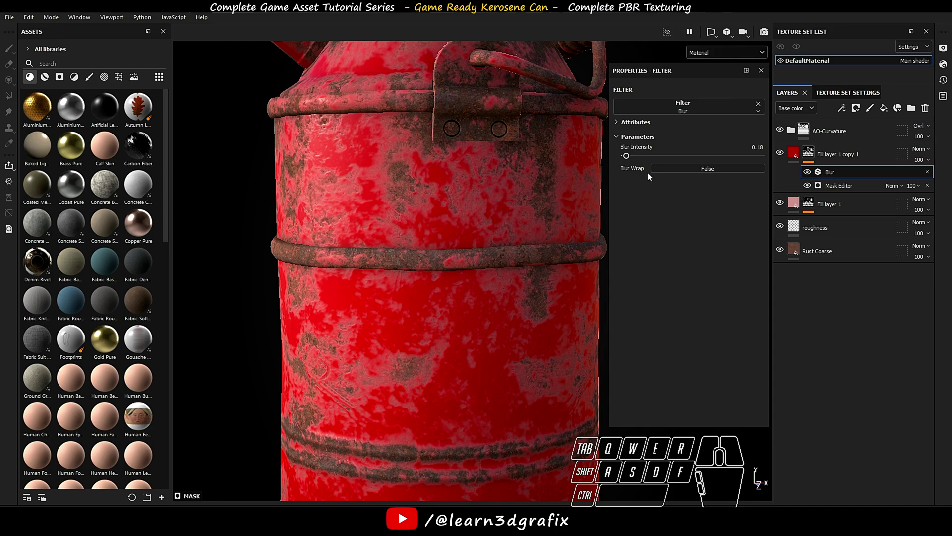
Step: Add Levels above the Blur in the red layer's mask, with input minimum 0.454 and midpoint 0.837
{"action": "left_click", "coordinate": [842, 108]}
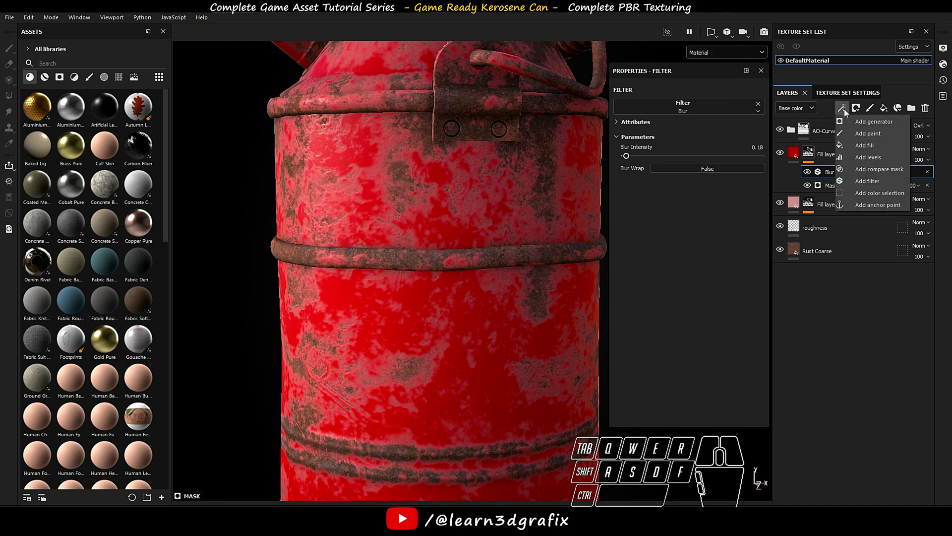
{"action": "left_click", "coordinate": [876, 158]}
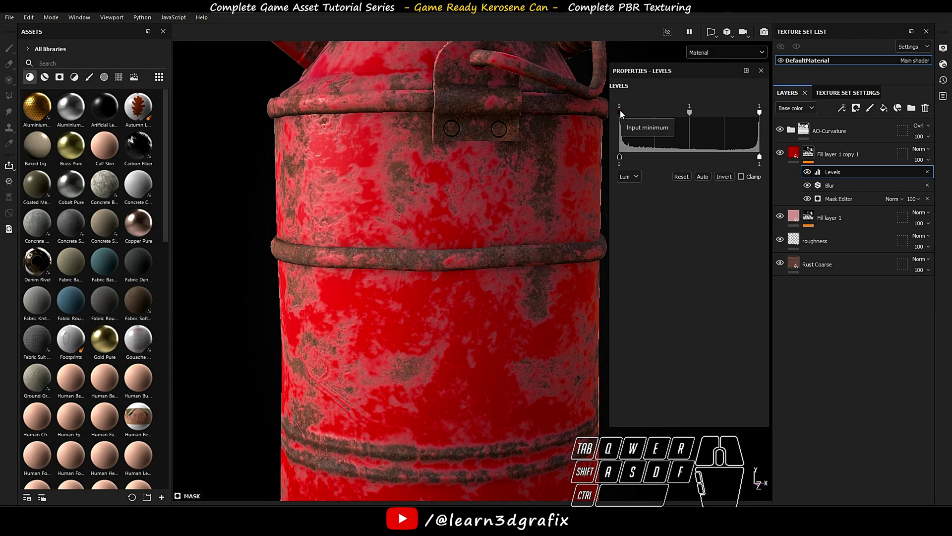
{"action": "left_click_drag", "start_coordinate": [620, 110], "coordinate": [683, 115]}
{"action": "left_click_drag", "start_coordinate": [721, 113], "coordinate": [714, 116]}
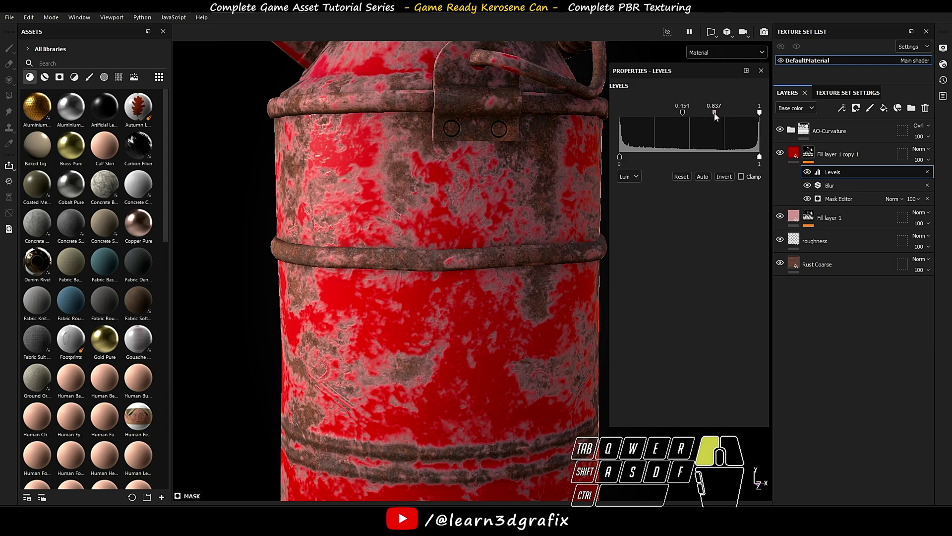
{"action": "left_click_drag", "start_coordinate": [349, 172], "coordinate": [453, 187], "text": "alt"}
{"action": "right_click_drag", "start_coordinate": [453, 187], "coordinate": [466, 184], "text": "alt"}
{"action": "mouse_move", "coordinate": [466, 184]}
{"action": "right_mouse_down", "text": "shift"}
{"action": "mouse_move", "coordinate": [481, 184]}
{"action": "mouse_move", "coordinate": [468, 178]}
{"action": "right_mouse_up", "text": "shift"}
{"action": "right_click_drag", "start_coordinate": [469, 178], "coordinate": [459, 175], "text": "alt"}
{"action": "left_click_drag", "start_coordinate": [445, 188], "coordinate": [453, 180], "text": "alt"}
{"action": "right_click_drag", "start_coordinate": [453, 180], "coordinate": [436, 176], "text": "alt"}
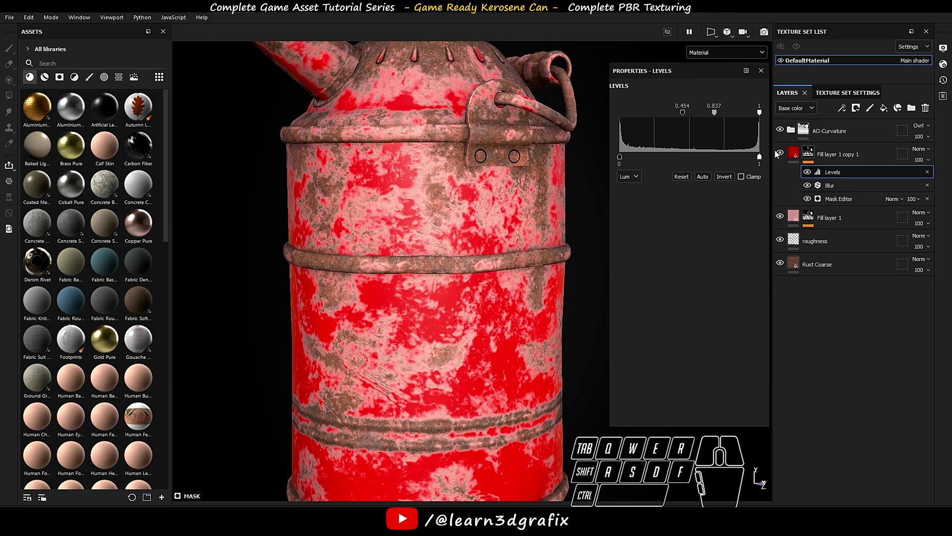
Step: Change the base color of Fill layer 1 copy 1 to a darker red
{"action": "left_click", "coordinate": [793, 153]}
{"action": "left_click", "coordinate": [686, 282]}
{"action": "left_click", "coordinate": [755, 295]}
{"action": "type", "text": "ad0"}
{"action": "left_click_drag", "start_coordinate": [516, 297], "coordinate": [492, 275], "text": "alt"}
{"action": "right_click_drag", "start_coordinate": [492, 276], "coordinate": [546, 292], "text": "alt"}
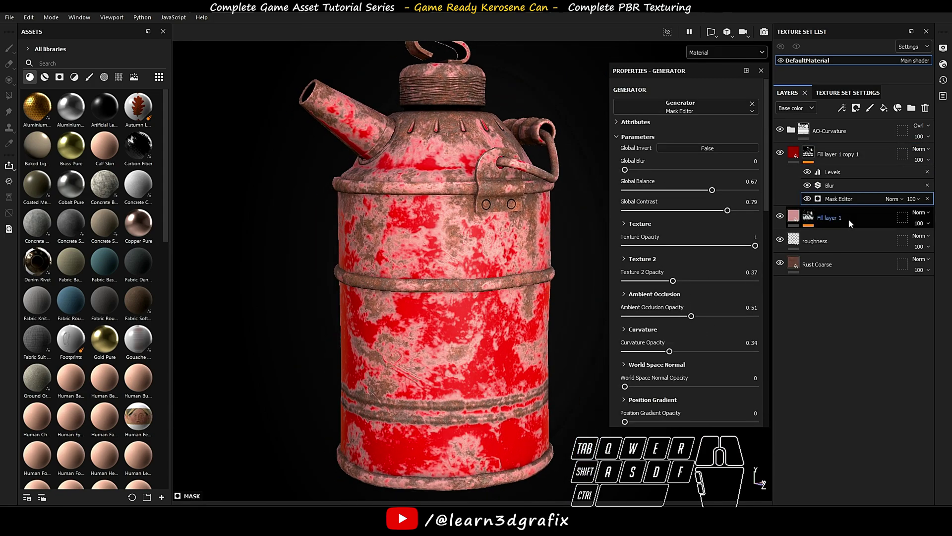
Step: In Fill layer 1's Mask Editor, set the noise scale of the Clouds 3 texture to 1
{"action": "left_click", "coordinate": [809, 216]}
{"action": "left_click", "coordinate": [833, 235]}
{"action": "scroll", "coordinate": [840, 251], "scroll_direction": "down", "scroll_amount": 1}
{"action": "scroll", "coordinate": [691, 395], "scroll_direction": "down", "scroll_amount": 15}
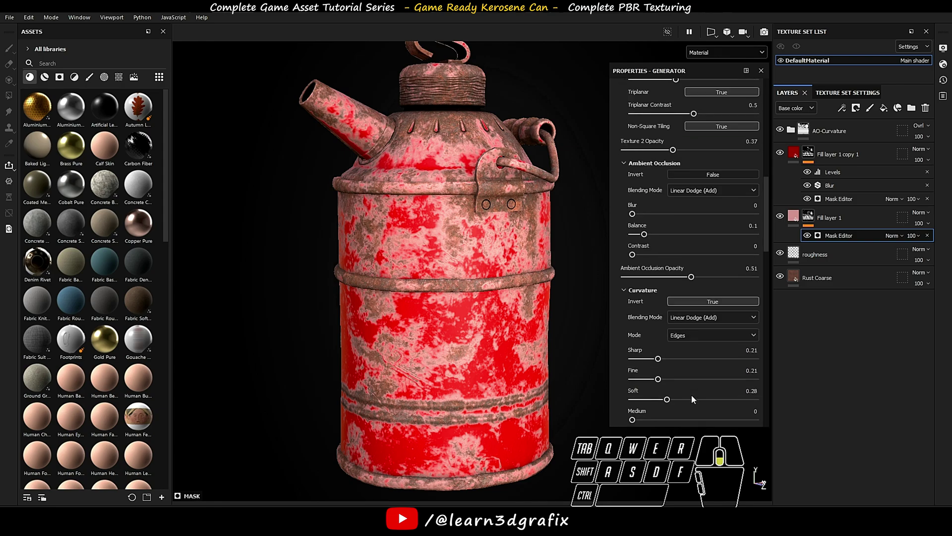
{"action": "scroll", "coordinate": [698, 322], "scroll_direction": "down", "scroll_amount": 5}
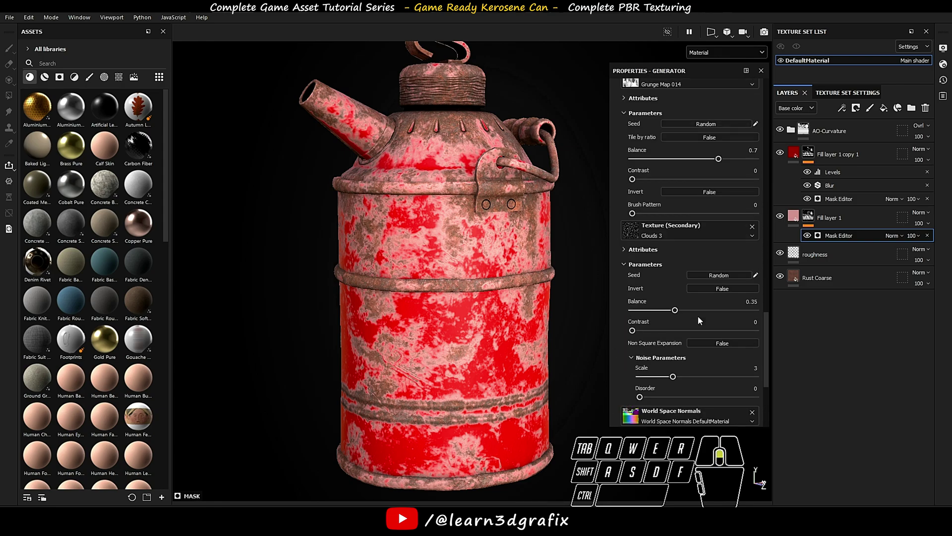
{"action": "left_click_drag", "start_coordinate": [672, 227], "coordinate": [614, 234]}
Step: Lower the Clouds 3 noise scale to its minimum in the Mask Editor of Fill layer 1 copy 1
{"action": "left_click", "coordinate": [839, 198]}
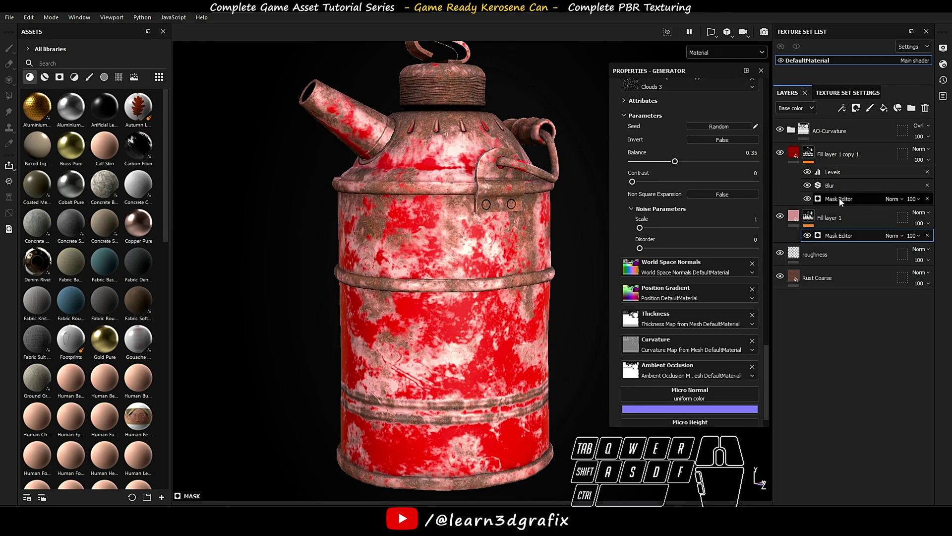
{"action": "scroll", "coordinate": [674, 231], "scroll_direction": "up", "scroll_amount": 2}
{"action": "scroll", "coordinate": [672, 229], "scroll_direction": "up", "scroll_amount": 1}
{"action": "left_click", "coordinate": [631, 308]}
{"action": "scroll", "coordinate": [644, 297], "scroll_direction": "down", "scroll_amount": 2}
{"action": "left_click_drag", "start_coordinate": [672, 267], "coordinate": [626, 269]}
{"action": "scroll", "coordinate": [702, 151], "scroll_direction": "up", "scroll_amount": 2}
Step: Rename the pink fill layer as Base Paint 1 and the red copy as Base Paint 2
{"action": "left_click", "coordinate": [838, 154]}
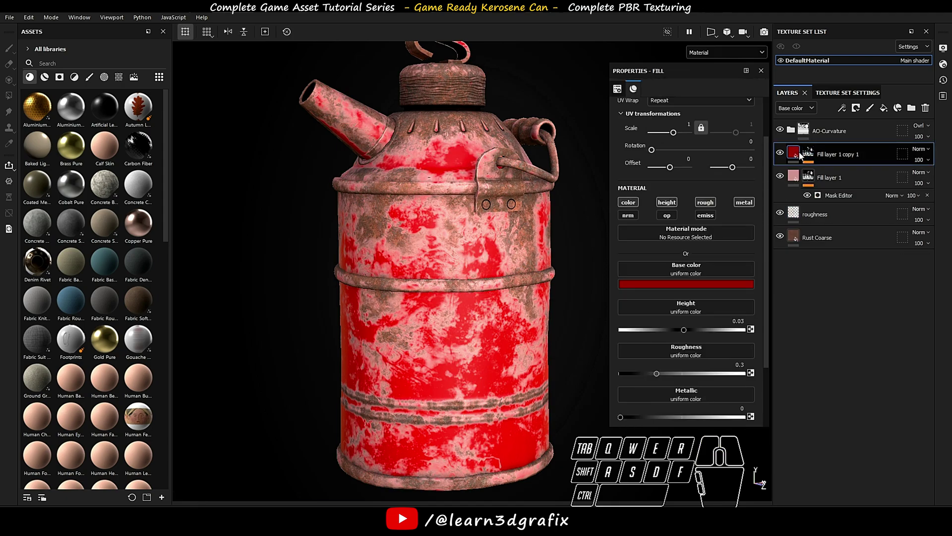
{"action": "double_click", "coordinate": [829, 178]}
{"action": "type", "text": "Base P"}
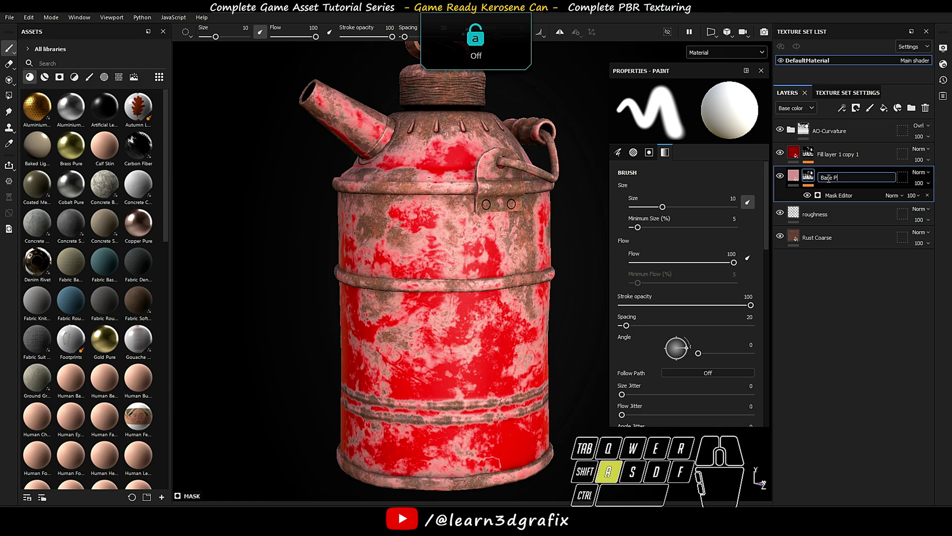
{"action": "type", "text": "aint 1"}
{"action": "key", "text": "Return"}
{"action": "double_click", "coordinate": [834, 154]}
{"action": "type", "text": "Base Paint 2"}
{"action": "key", "text": "Return"}
{"action": "scroll", "coordinate": [449, 226], "scroll_direction": "up", "scroll_amount": 1}
{"action": "mouse_move", "coordinate": [476, 278]}
{"action": "left_mouse_down", "text": "alt"}
{"action": "mouse_move", "coordinate": [448, 225]}
{"action": "mouse_move", "coordinate": [529, 312]}
{"action": "mouse_move", "coordinate": [516, 299]}
{"action": "mouse_move", "coordinate": [522, 306]}
{"action": "left_mouse_up", "text": "alt"}
{"action": "right_click_drag", "start_coordinate": [522, 306], "coordinate": [515, 322], "text": "shift"}
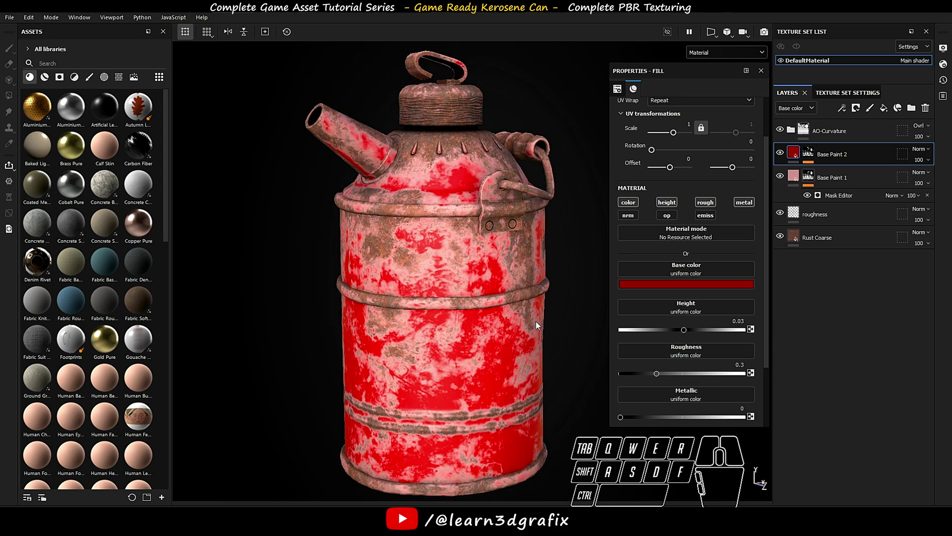
Step: Add a fill layer above Base Paint 2 with only the color channel active and a dark brown base color, 321c00
{"action": "left_click", "coordinate": [883, 108]}
{"action": "left_click", "coordinate": [633, 204], "text": "alt"}
{"action": "scroll", "coordinate": [700, 272], "scroll_direction": "down", "scroll_amount": 1}
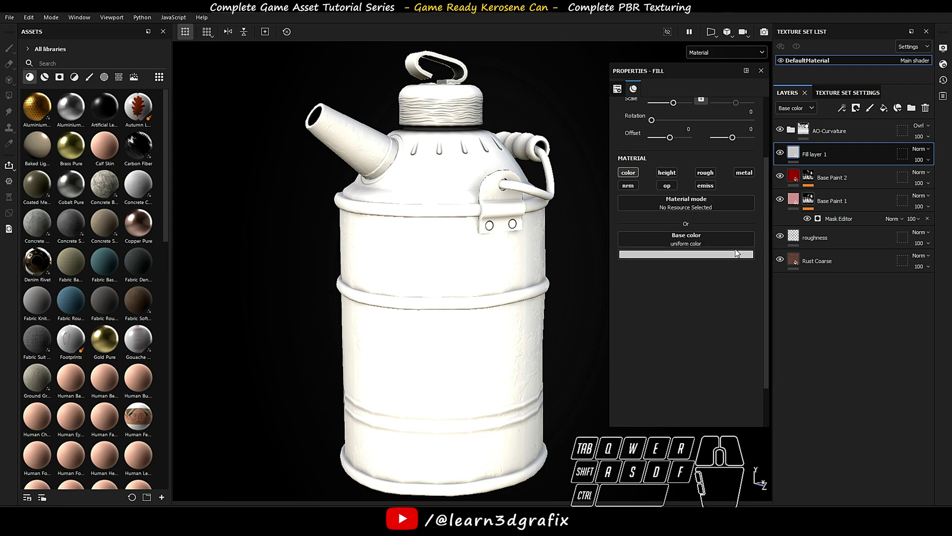
{"action": "left_click", "coordinate": [695, 254]}
{"action": "mouse_move", "coordinate": [835, 358]}
{"action": "left_mouse_down"}
{"action": "mouse_move", "coordinate": [834, 342]}
{"action": "mouse_move", "coordinate": [835, 355]}
{"action": "left_mouse_up"}
{"action": "left_click_drag", "start_coordinate": [821, 324], "coordinate": [827, 344]}
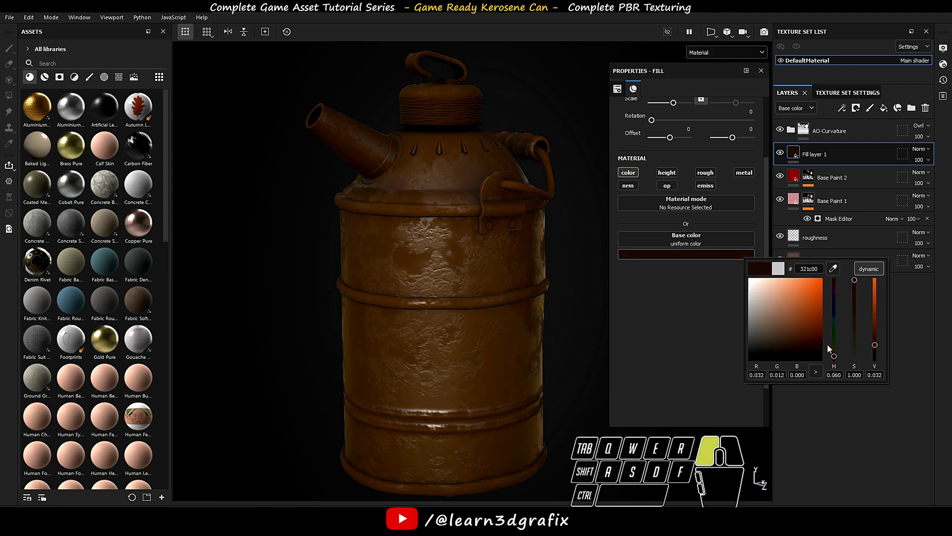
Step: Give the dark brown fill layer a black mask and add a fill effect to that mask
{"action": "right_click", "coordinate": [794, 155]}
{"action": "left_click", "coordinate": [831, 173]}
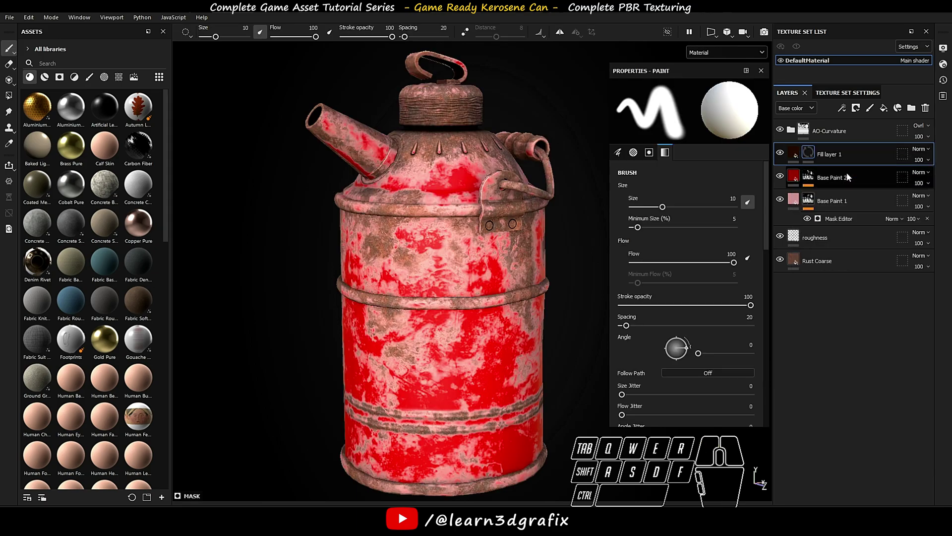
{"action": "left_click", "coordinate": [843, 108]}
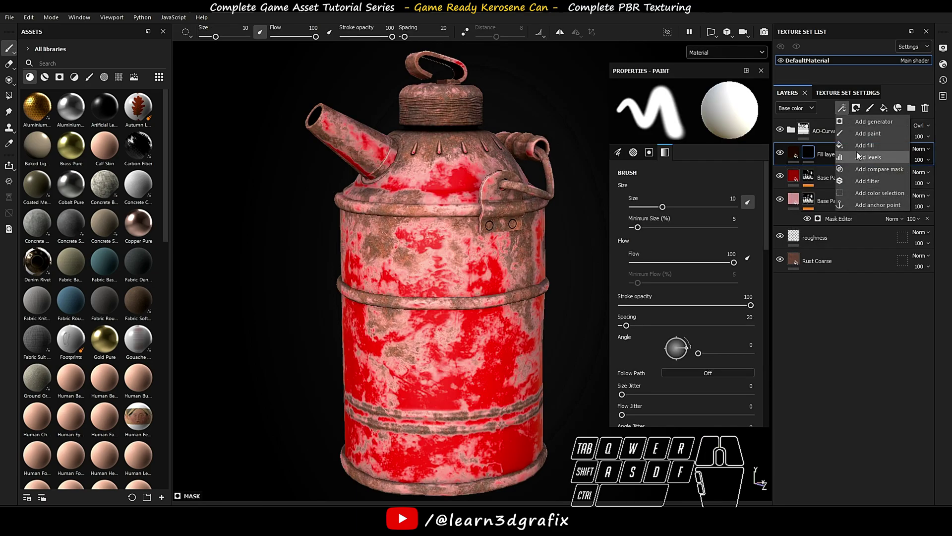
{"action": "left_click", "coordinate": [884, 145]}
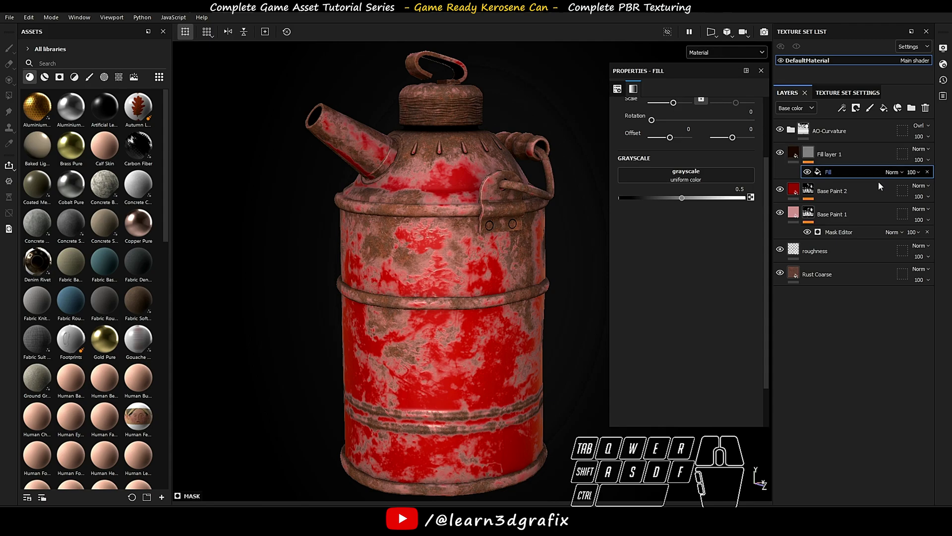
Step: Assign the Grunge Stains Heavy texture to the dark brown layer's mask fill and switch it to tri-planar projection
{"action": "left_click", "coordinate": [708, 170]}
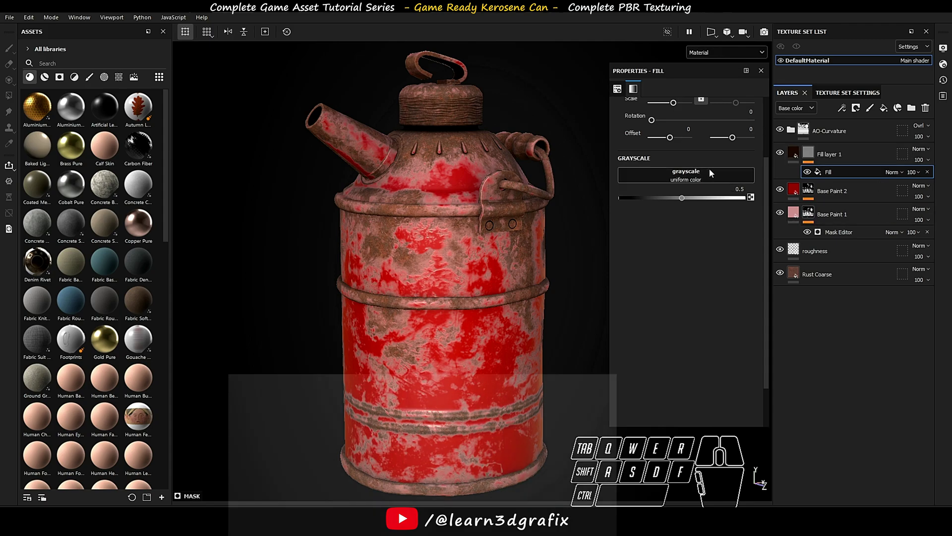
{"action": "left_click_drag", "start_coordinate": [769, 195], "coordinate": [698, 184]}
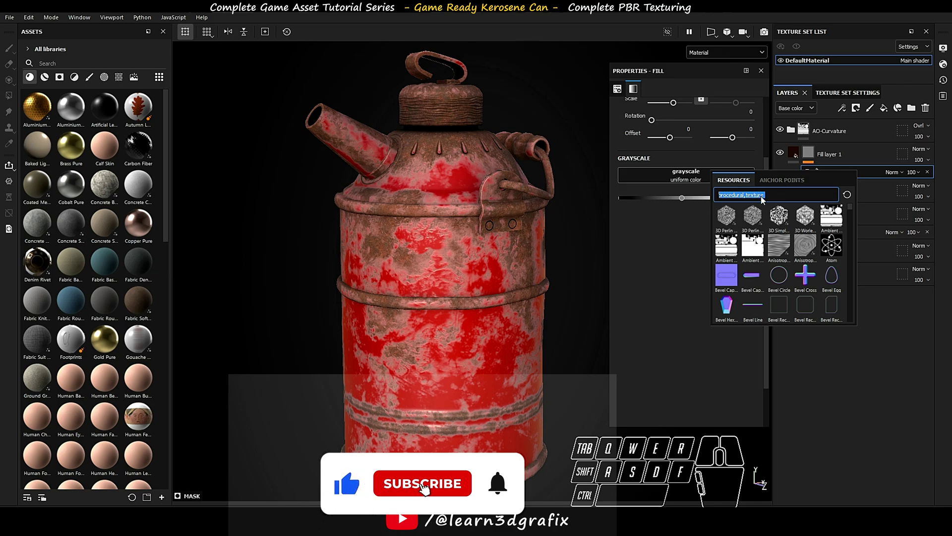
{"action": "type", "text": "grunge stain heavy"}
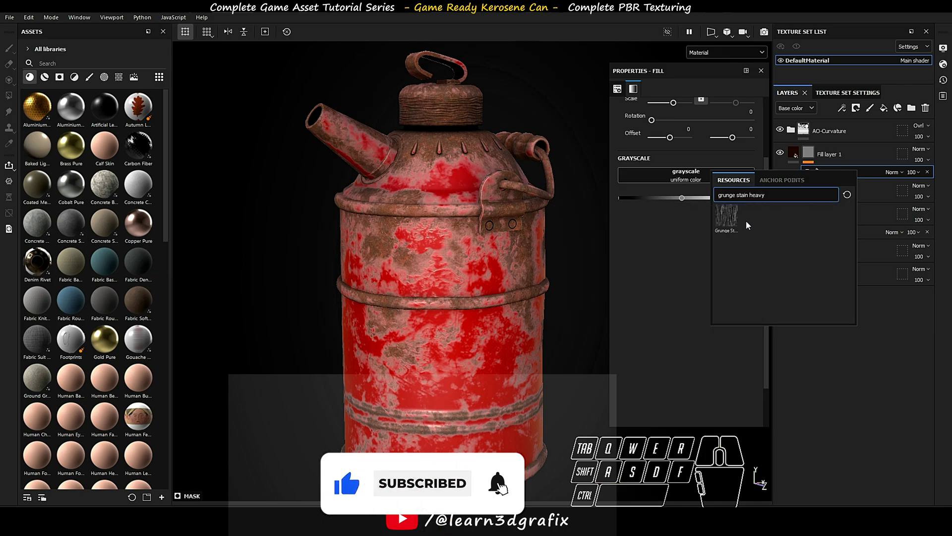
{"action": "left_click", "coordinate": [734, 215]}
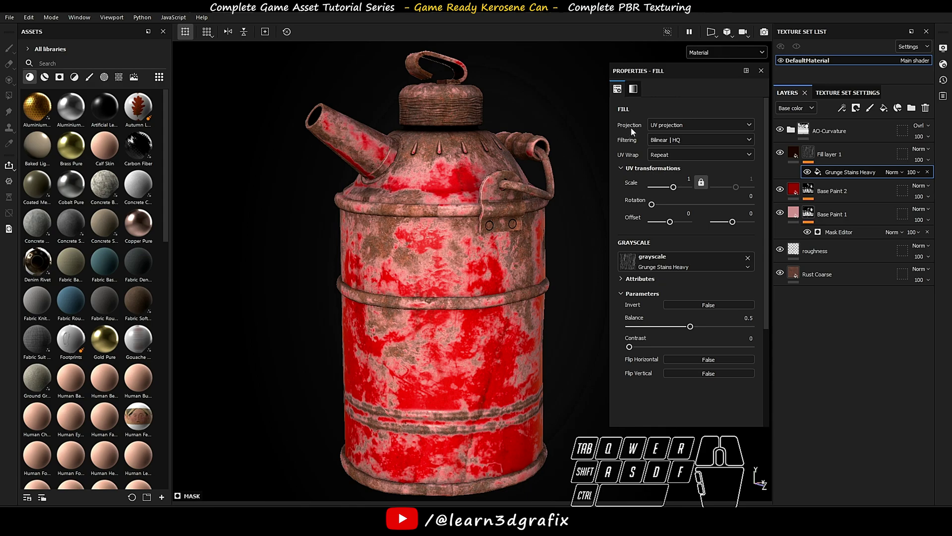
{"action": "left_click", "coordinate": [676, 128]}
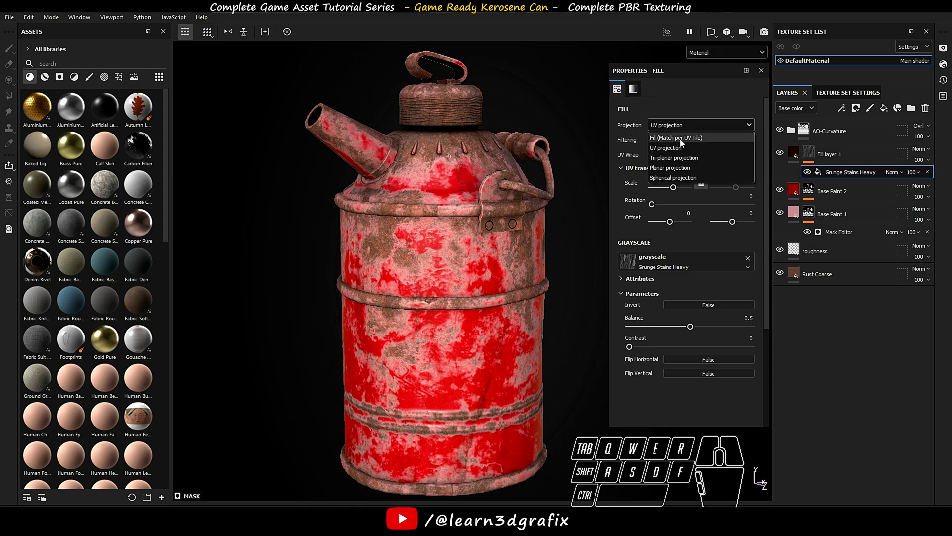
{"action": "left_click", "coordinate": [680, 146]}
{"action": "left_click_drag", "start_coordinate": [511, 229], "coordinate": [508, 150], "text": "ctrl+alt"}
{"action": "left_click_drag", "start_coordinate": [523, 190], "coordinate": [519, 201], "text": "alt"}
Step: Rename the dark brown fill layer as oil leaks marks and compare the can with the layer hidden and shown
{"action": "left_click", "coordinate": [832, 155]}
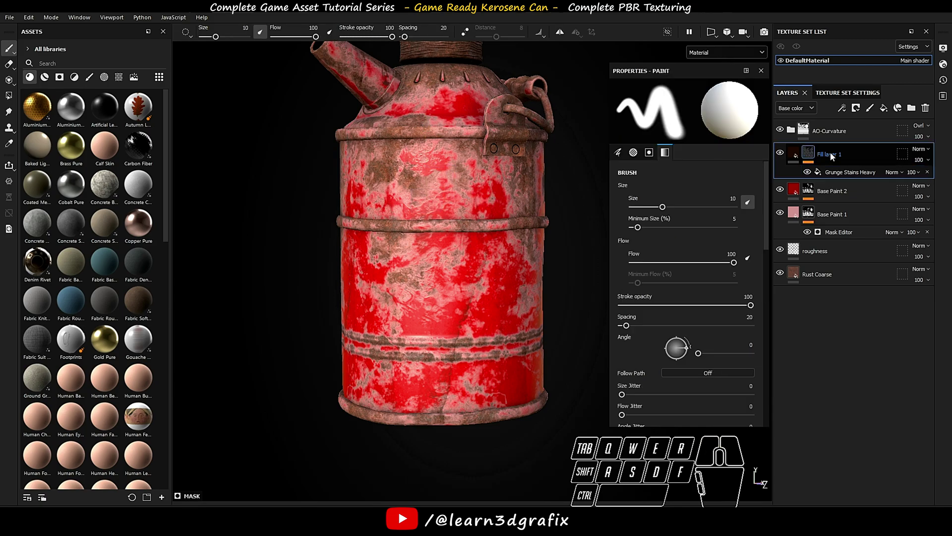
{"action": "double_click", "coordinate": [833, 155]}
{"action": "type", "text": "oil leaks marks"}
{"action": "key", "text": "Return"}
{"action": "left_click", "coordinate": [850, 172]}
{"action": "left_click_drag", "start_coordinate": [538, 232], "coordinate": [612, 190], "text": "ctrl+alt"}
{"action": "left_click", "coordinate": [781, 153]}
{"action": "left_click", "coordinate": [780, 152]}
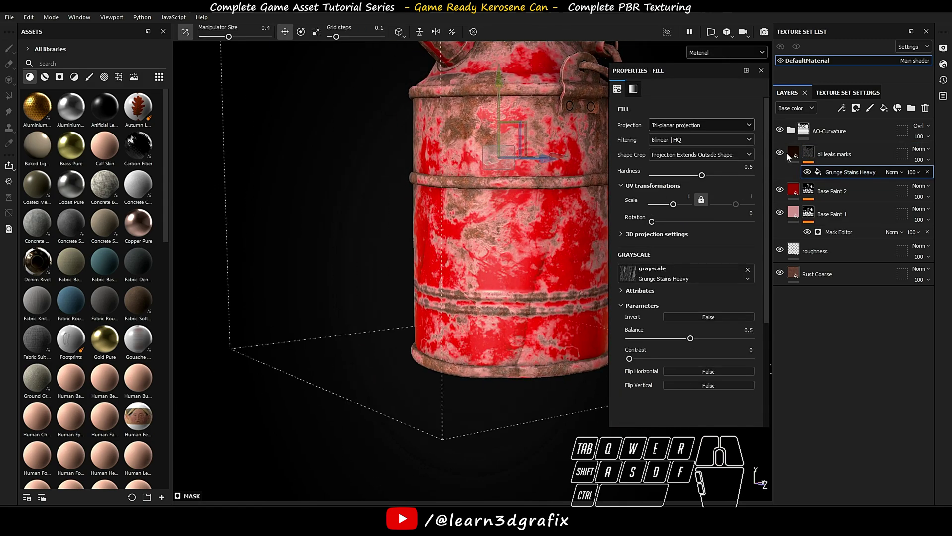
Step: Change the base color of the oil leaks marks layer to 310100
{"action": "left_click", "coordinate": [793, 153]}
{"action": "scroll", "coordinate": [700, 278], "scroll_direction": "down", "scroll_amount": 1}
{"action": "left_click", "coordinate": [706, 308]}
{"action": "left_click", "coordinate": [689, 346]}
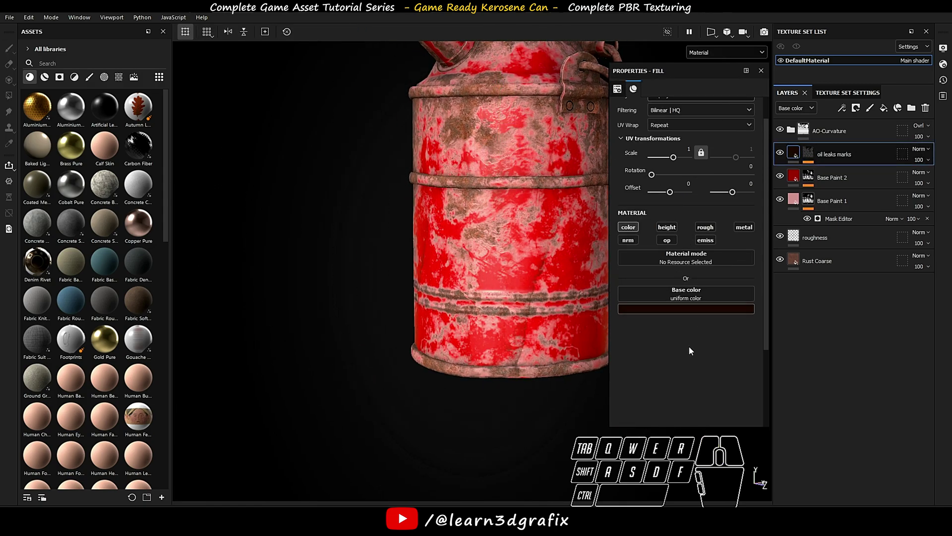
{"action": "left_click", "coordinate": [708, 305]}
{"action": "left_click", "coordinate": [786, 316]}
{"action": "type", "text": "310100"}
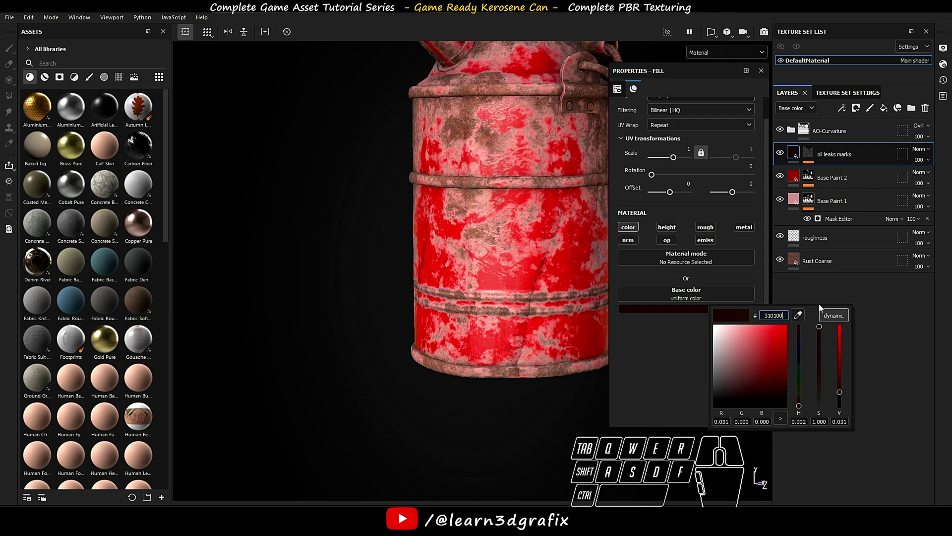
{"action": "scroll", "coordinate": [502, 264], "scroll_direction": "down", "scroll_amount": 1}
{"action": "mouse_move", "coordinate": [501, 263]}
{"action": "middle_mouse_down", "text": "alt"}
{"action": "mouse_move", "coordinate": [404, 297]}
{"action": "mouse_move", "coordinate": [422, 311]}
{"action": "middle_mouse_up", "text": "alt"}
{"action": "left_click", "coordinate": [808, 153]}
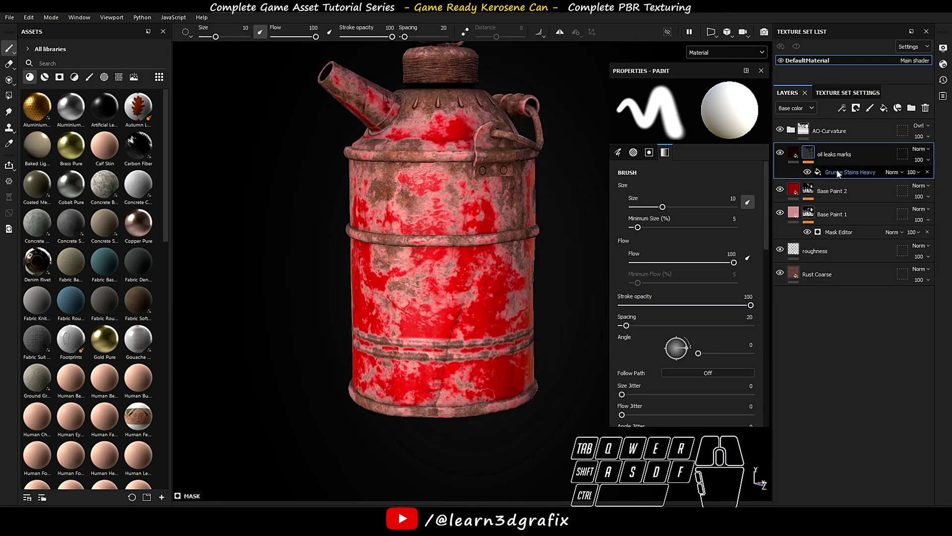
{"action": "left_click", "coordinate": [833, 172]}
{"action": "scroll", "coordinate": [731, 305], "scroll_direction": "down", "scroll_amount": 2}
{"action": "scroll", "coordinate": [731, 304], "scroll_direction": "up", "scroll_amount": 3}
{"action": "left_click_drag", "start_coordinate": [588, 238], "coordinate": [519, 283], "text": "alt"}
Step: Add a fill layer above oil leaks marks and give it a dark brown base color
{"action": "left_click", "coordinate": [792, 154]}
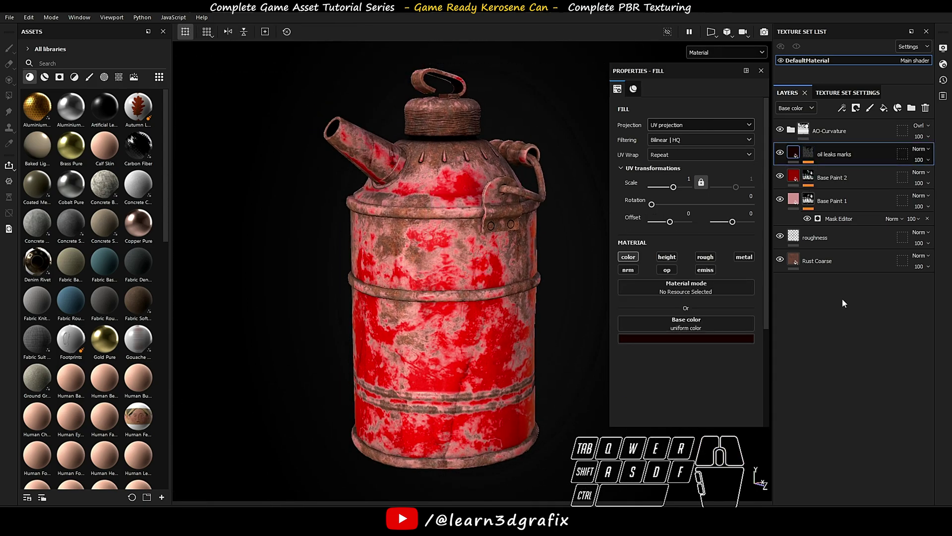
{"action": "left_click", "coordinate": [884, 108]}
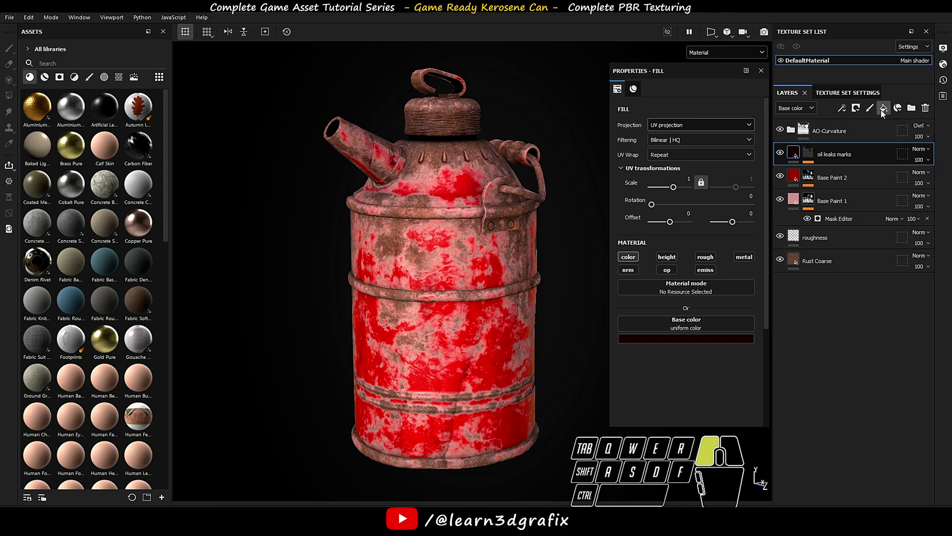
{"action": "left_click", "coordinate": [743, 341]}
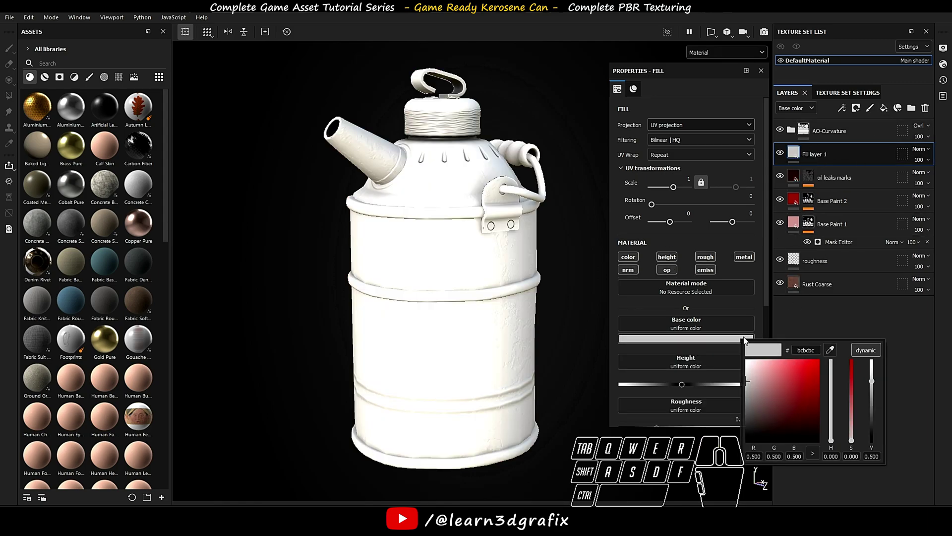
{"action": "type", "text": "3e2723"}
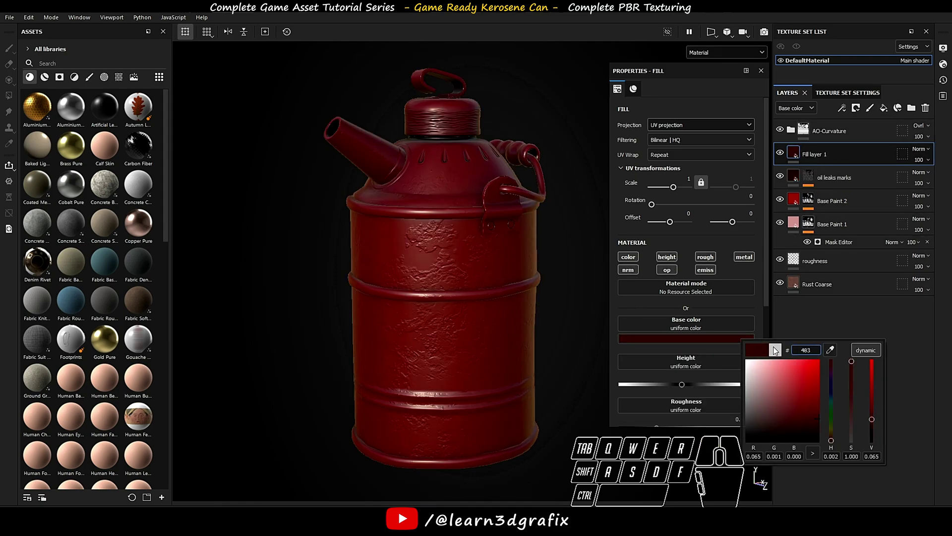
Step: Keep only the color and roughness channels active on the new brown fill layer and set its roughness to 1
{"action": "scroll", "coordinate": [694, 250], "scroll_direction": "down", "scroll_amount": 1}
{"action": "left_click", "coordinate": [666, 227]}
{"action": "left_click", "coordinate": [743, 226]}
{"action": "left_click", "coordinate": [704, 240]}
{"action": "left_click", "coordinate": [666, 239]}
{"action": "left_click", "coordinate": [628, 240]}
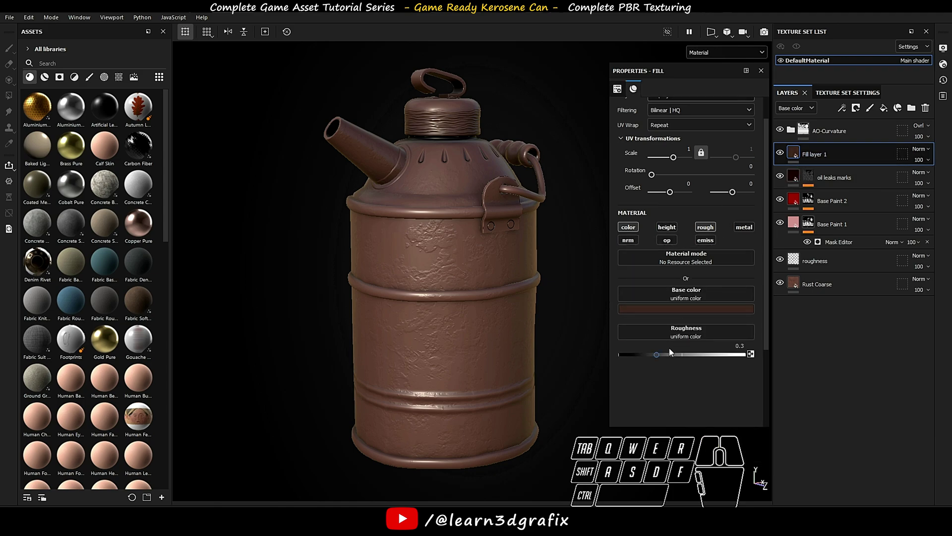
{"action": "left_click_drag", "start_coordinate": [668, 353], "coordinate": [766, 353]}
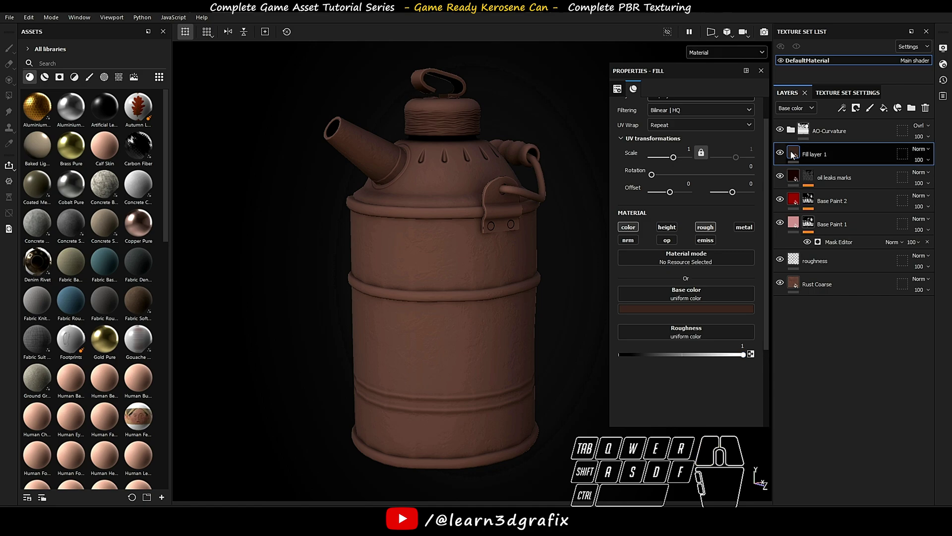
Step: Give the brown fill layer a black mask containing a fill effect that uses the Grunge Dirt Thin texture
{"action": "right_click", "coordinate": [793, 154]}
{"action": "left_click", "coordinate": [827, 168]}
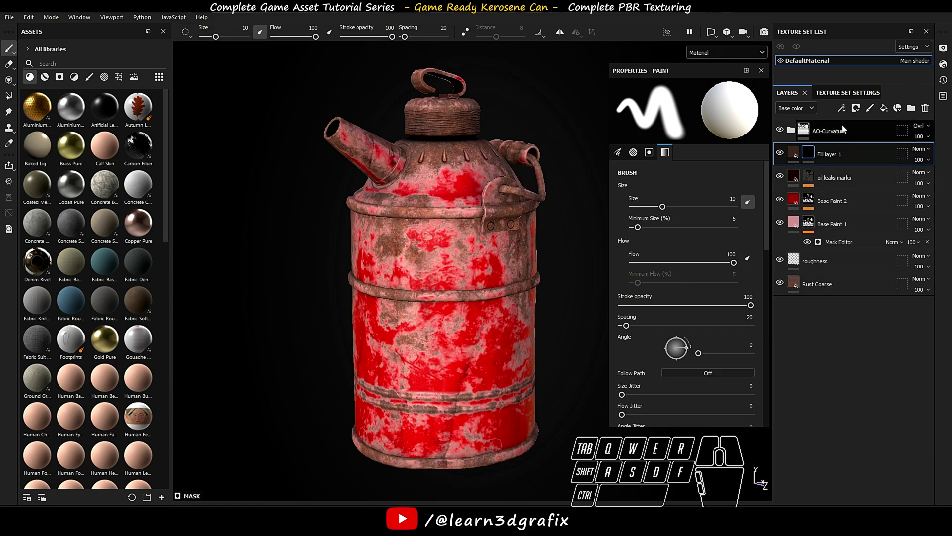
{"action": "left_click", "coordinate": [843, 109]}
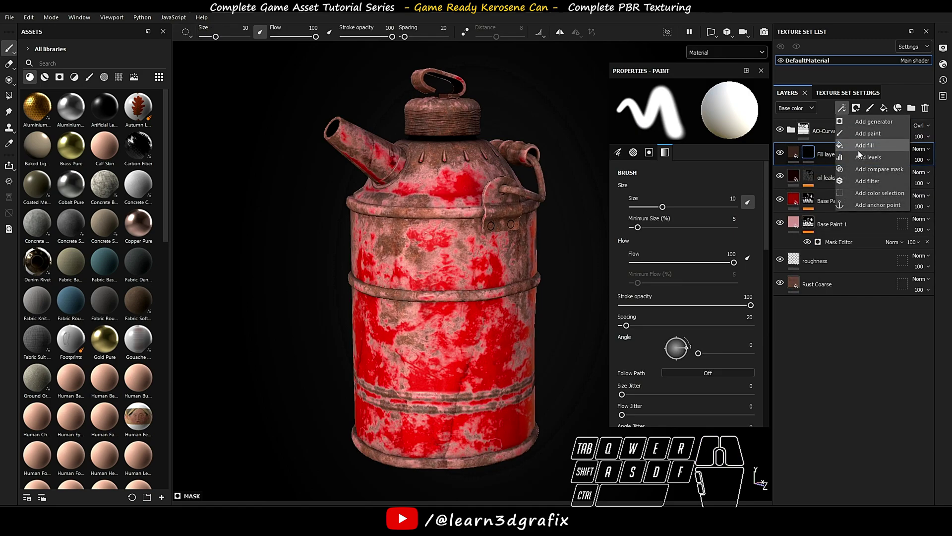
{"action": "left_click", "coordinate": [873, 147]}
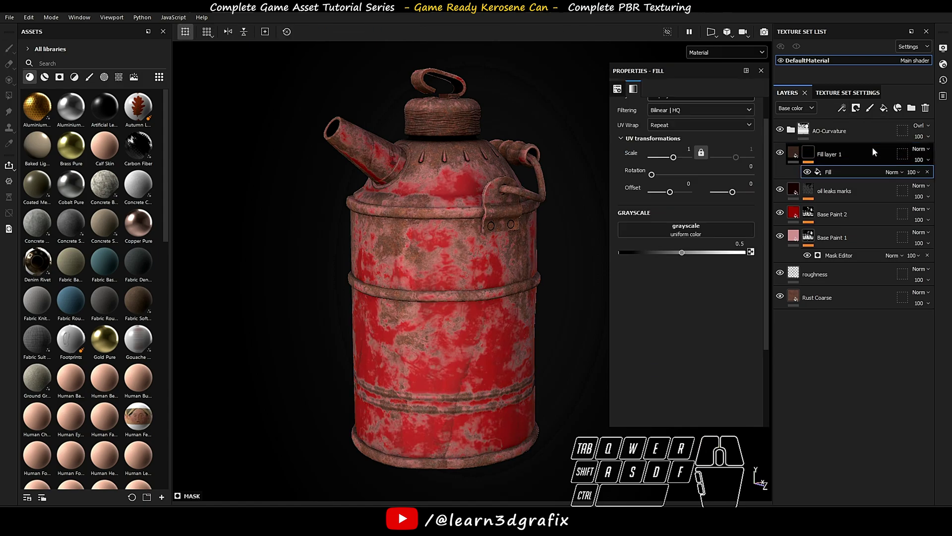
{"action": "left_click", "coordinate": [726, 233]}
{"action": "left_click_drag", "start_coordinate": [781, 259], "coordinate": [736, 255]}
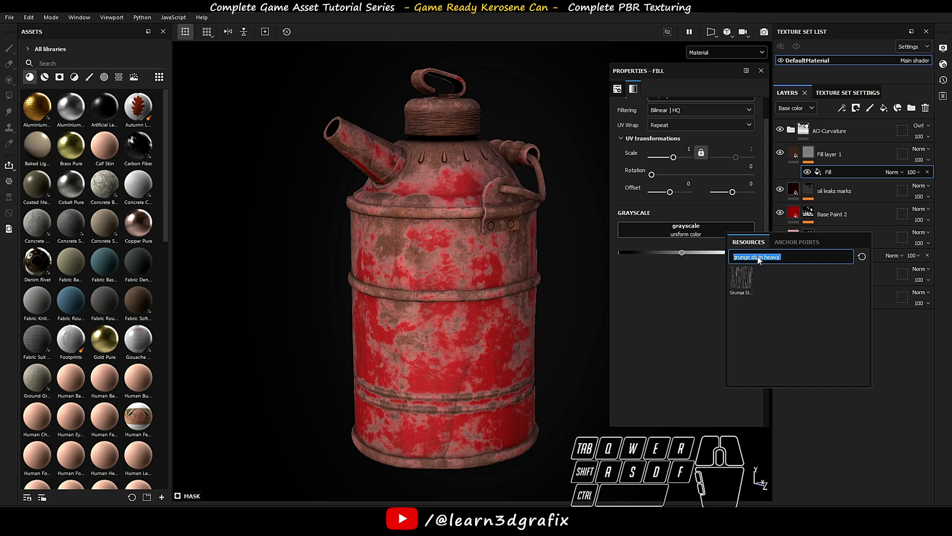
{"action": "type", "text": "grunge dirt thin"}
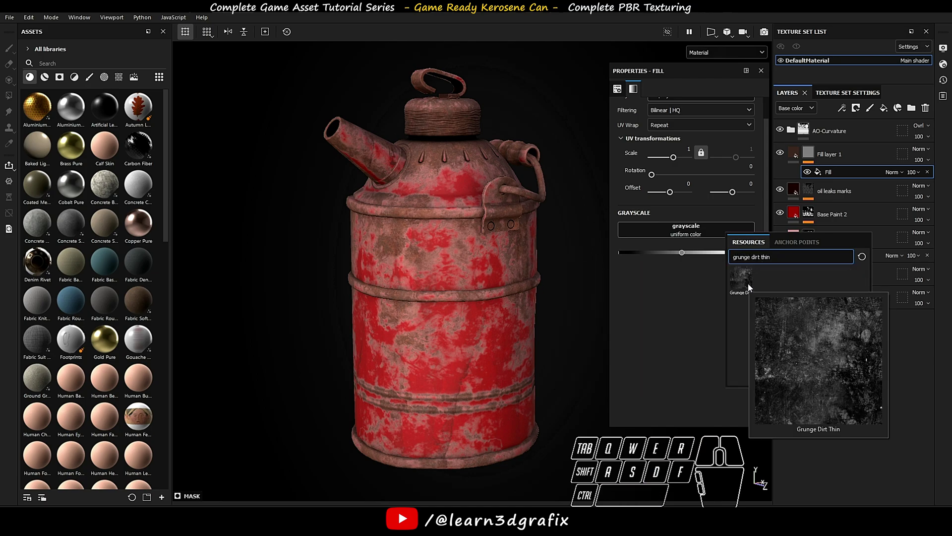
{"action": "left_click", "coordinate": [749, 285]}
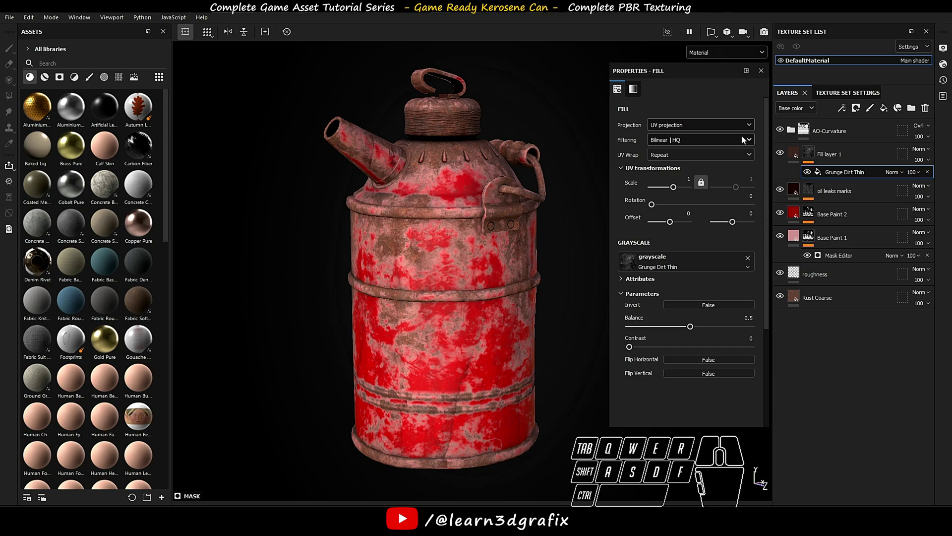
Step: Set the Grunge Dirt Thin mask fill to tri-planar projection with balance 0.65 and contrast 0.3
{"action": "left_click", "coordinate": [720, 125]}
{"action": "left_click", "coordinate": [714, 140]}
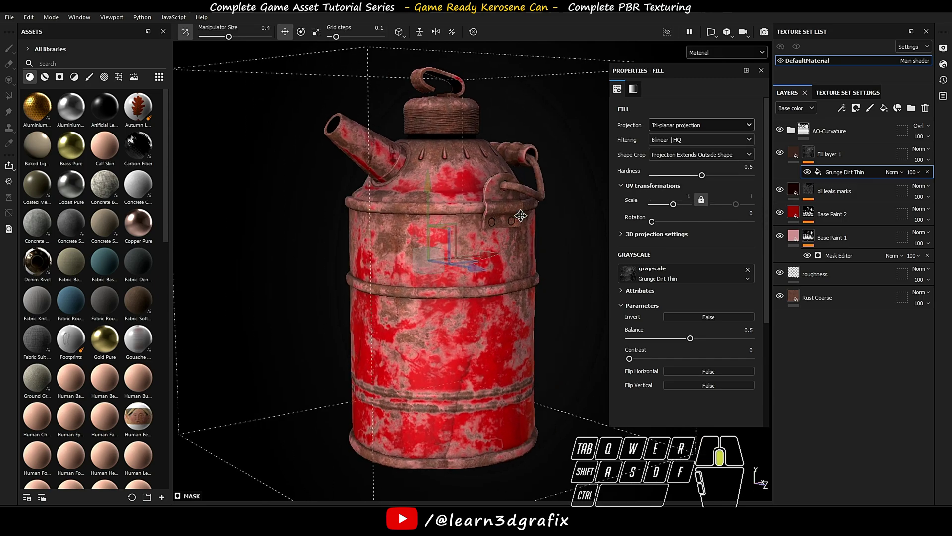
{"action": "scroll", "coordinate": [560, 228], "scroll_direction": "up", "scroll_amount": 2}
{"action": "left_click_drag", "start_coordinate": [690, 338], "coordinate": [709, 338]}
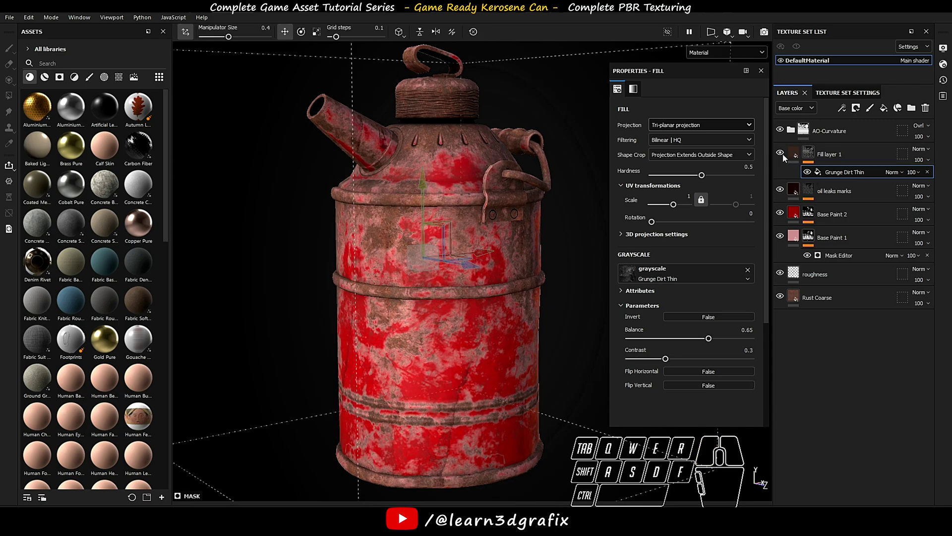
Step: Rename the brown fill layer masked with Grunge Dirt Thin as sticky dirt splats
{"action": "double_click", "coordinate": [834, 153]}
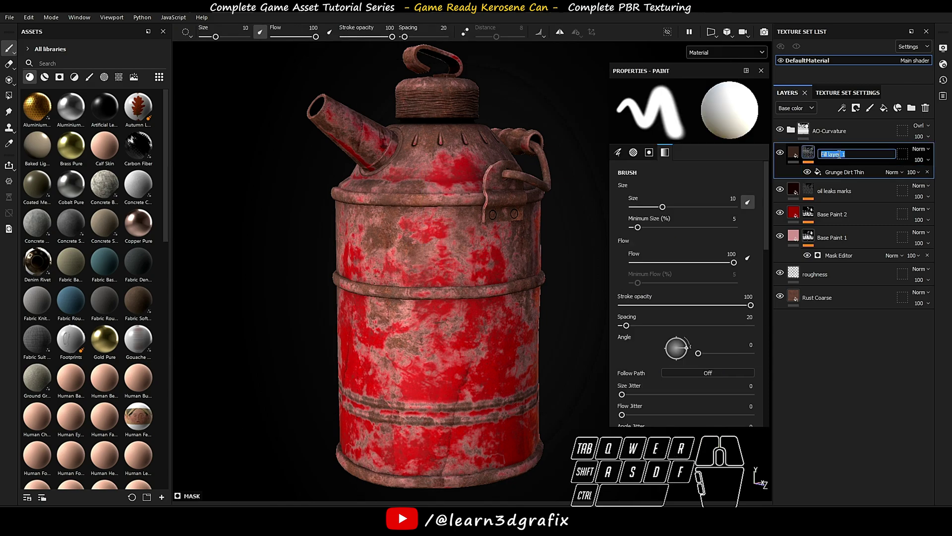
{"action": "type", "text": "sticky dirt spats"}
{"action": "key", "text": "Return"}
{"action": "left_click", "coordinate": [793, 153]}
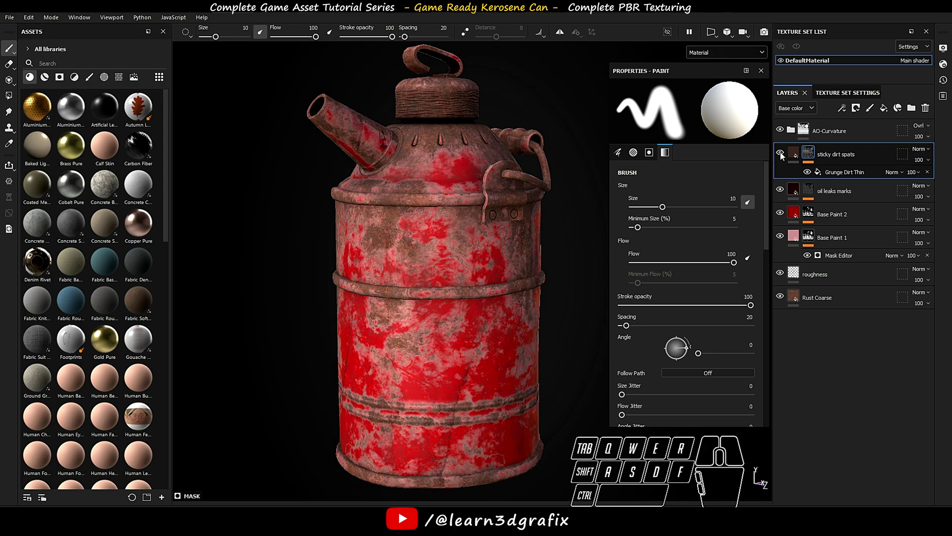
{"action": "left_click_drag", "start_coordinate": [467, 186], "coordinate": [443, 194], "text": "alt"}
{"action": "middle_click_drag", "start_coordinate": [443, 193], "coordinate": [508, 202], "text": "alt"}
{"action": "double_click", "coordinate": [843, 154]}
{"action": "left_click", "coordinate": [850, 154]}
{"action": "type", "text": "l"}
{"action": "key", "text": "Return"}
Step: Add a fill layer above sticky dirt splats with only color and height active, and set its height to 0.03
{"action": "left_click", "coordinate": [884, 108]}
{"action": "left_click", "coordinate": [667, 256]}
{"action": "left_click", "coordinate": [628, 269]}
{"action": "left_click", "coordinate": [628, 270]}
{"action": "left_click", "coordinate": [705, 256]}
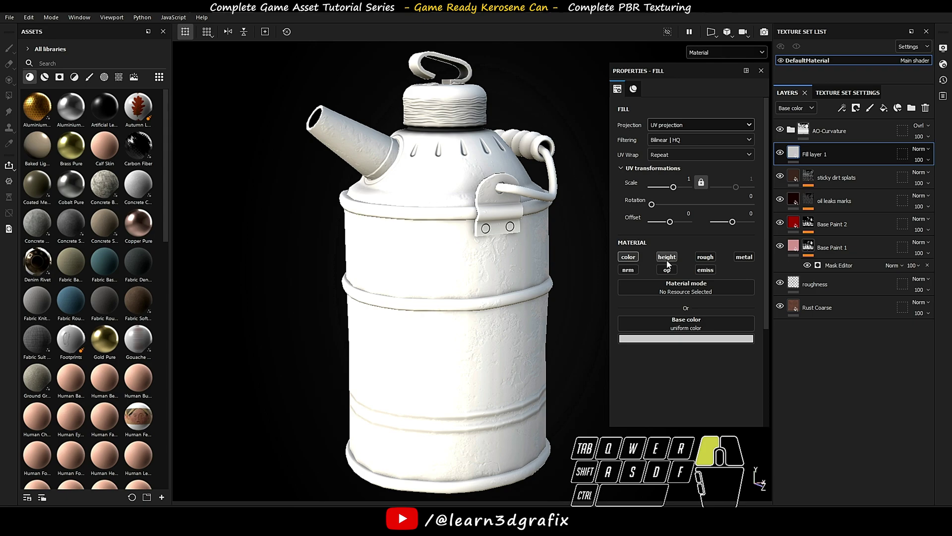
{"action": "left_click", "coordinate": [667, 256]}
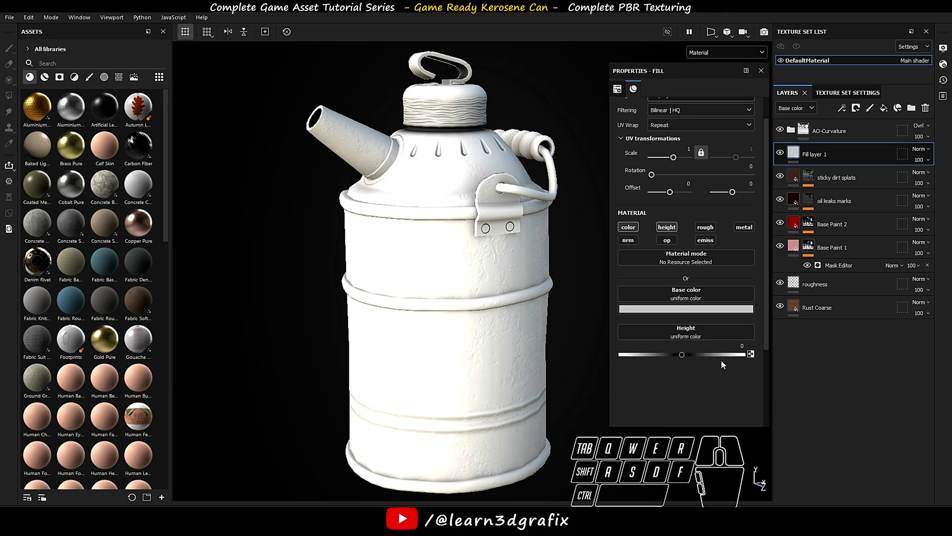
{"action": "scroll", "coordinate": [495, 235], "scroll_direction": "up", "scroll_amount": 5}
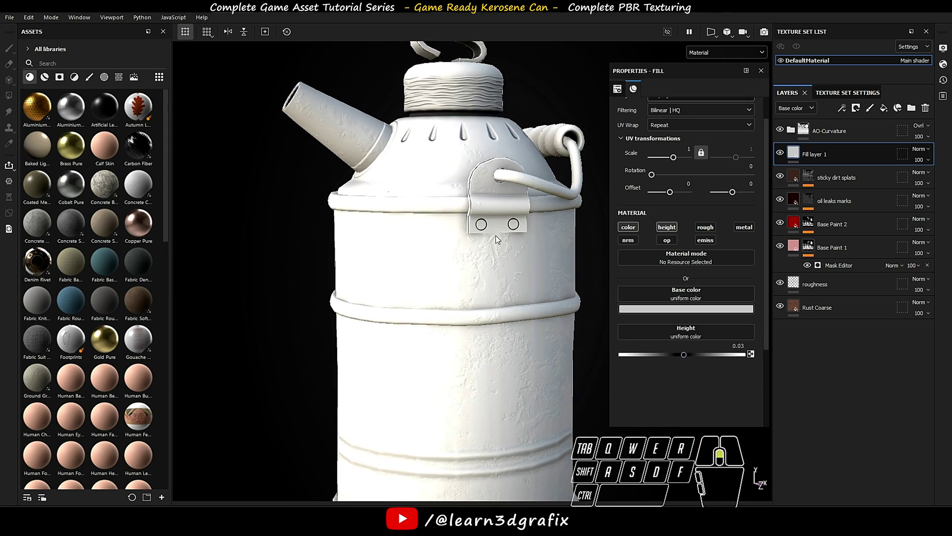
Step: Give the new light fill layer a black mask containing a fill effect that uses the Grunge Dirt Splats texture
{"action": "right_click", "coordinate": [794, 155]}
{"action": "left_click", "coordinate": [818, 168]}
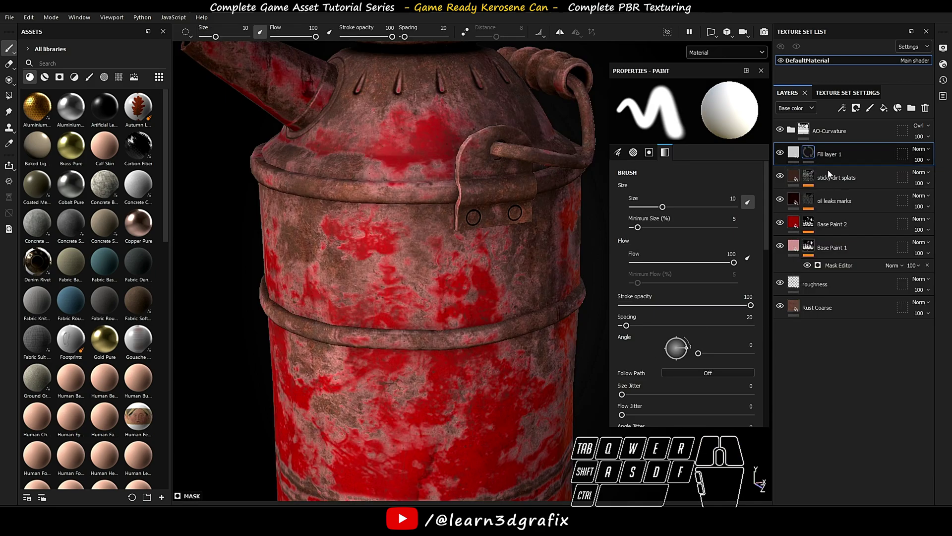
{"action": "left_click", "coordinate": [845, 110]}
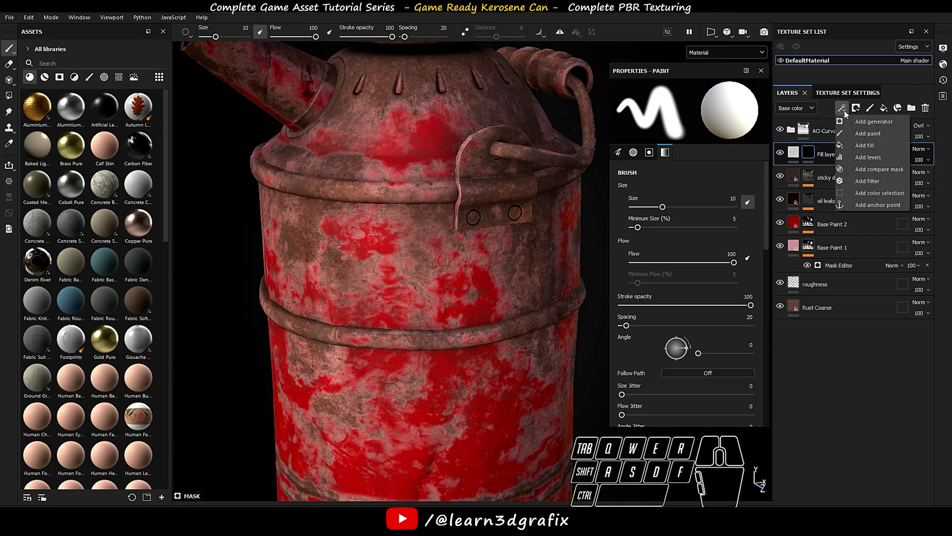
{"action": "left_click", "coordinate": [876, 144]}
{"action": "left_click", "coordinate": [720, 230]}
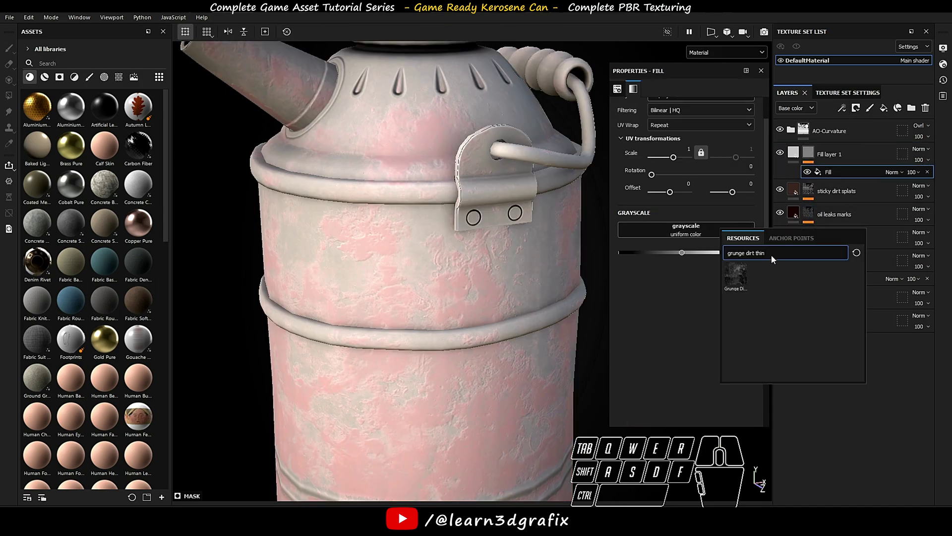
{"action": "left_click_drag", "start_coordinate": [772, 255], "coordinate": [749, 253]}
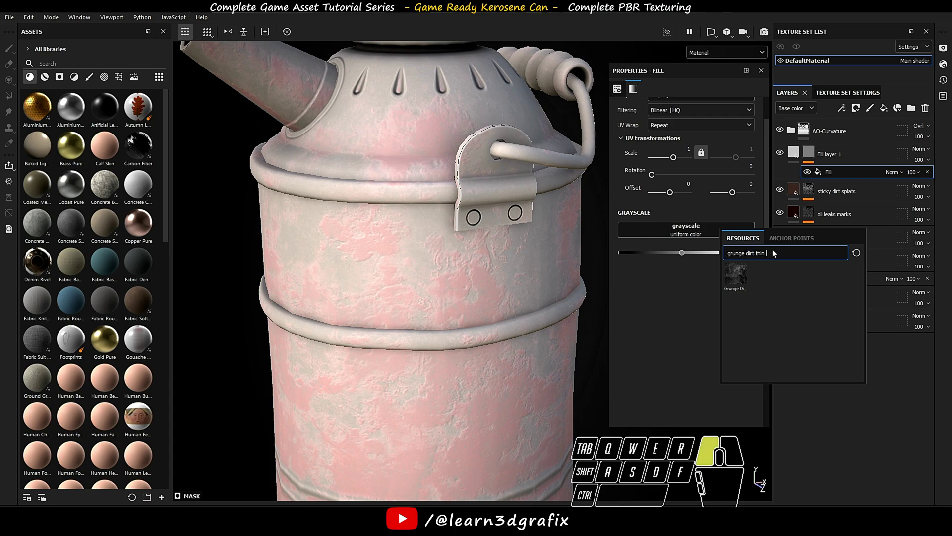
{"action": "type", "text": "dirt splat"}
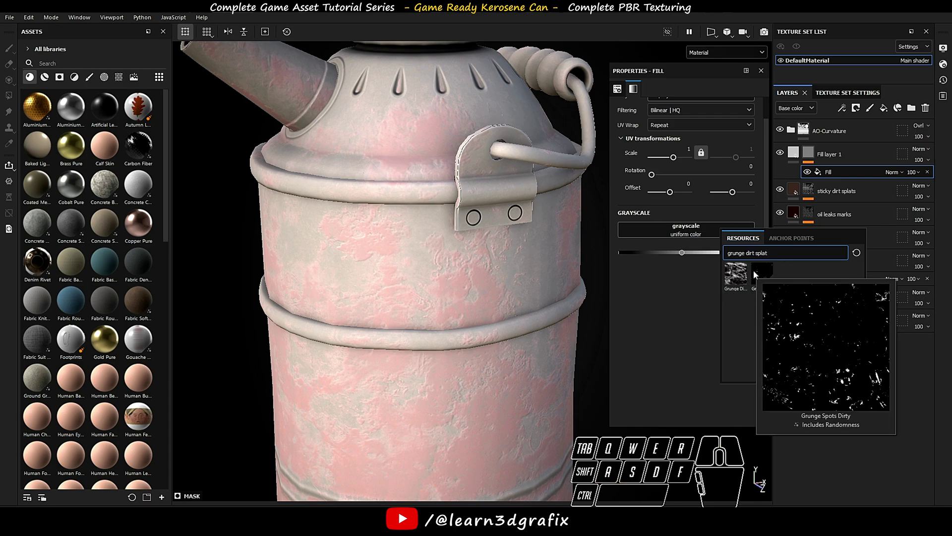
{"action": "left_click", "coordinate": [736, 272]}
{"action": "scroll", "coordinate": [464, 208], "scroll_direction": "down", "scroll_amount": 5}
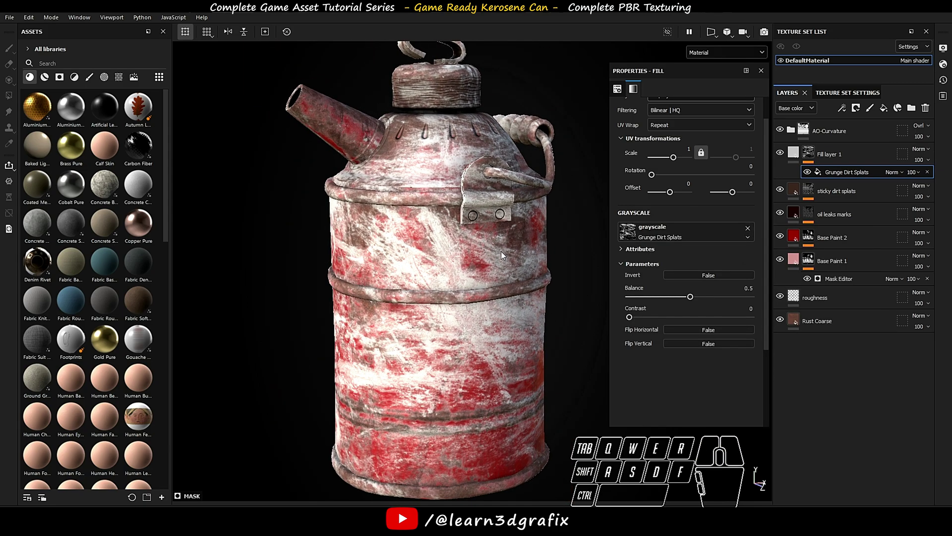
Step: Set the balance of the Grunge Dirt Splats mask fill to 0.17
{"action": "scroll", "coordinate": [722, 317], "scroll_direction": "up", "scroll_amount": 2}
{"action": "left_click_drag", "start_coordinate": [688, 327], "coordinate": [650, 327]}
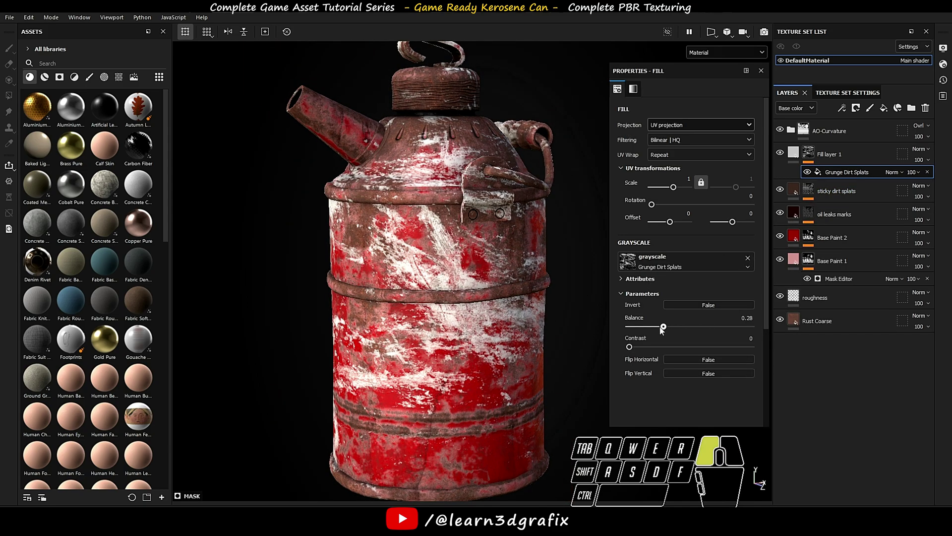
{"action": "left_click_drag", "start_coordinate": [533, 234], "coordinate": [543, 233], "text": "alt"}
{"action": "middle_click_drag", "start_coordinate": [542, 233], "coordinate": [586, 164], "text": "alt"}
{"action": "middle_click_drag", "start_coordinate": [519, 190], "coordinate": [497, 254], "text": "alt"}
{"action": "right_click_drag", "start_coordinate": [497, 254], "coordinate": [506, 256], "text": "alt"}
{"action": "mouse_move", "coordinate": [514, 268]}
{"action": "middle_mouse_down", "text": "alt"}
{"action": "mouse_move", "coordinate": [561, 258]}
{"action": "mouse_move", "coordinate": [515, 265]}
{"action": "middle_mouse_up", "text": "alt"}
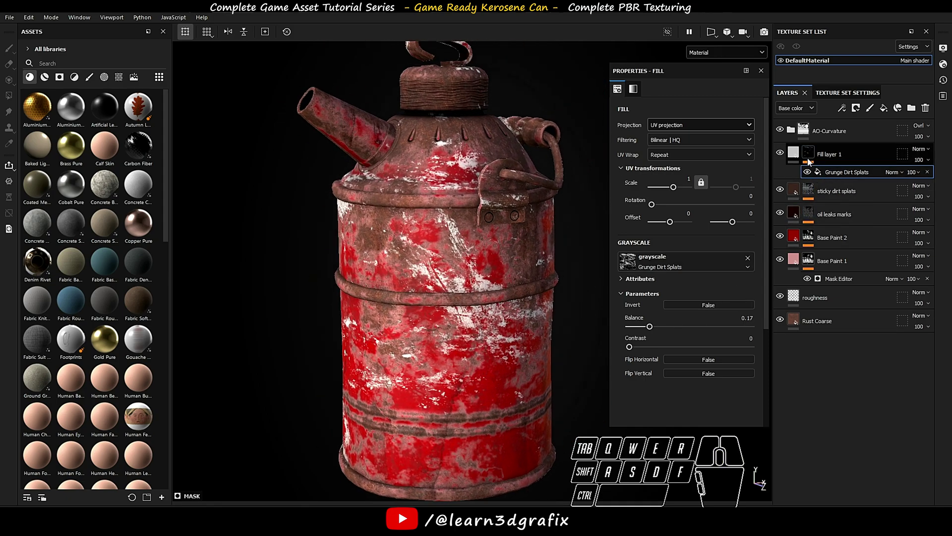
Step: Add a paint effect above Grunge Dirt Splats in the light fill layer's mask and choose the Dirt 1 brush
{"action": "left_click", "coordinate": [845, 109]}
{"action": "left_click", "coordinate": [862, 130]}
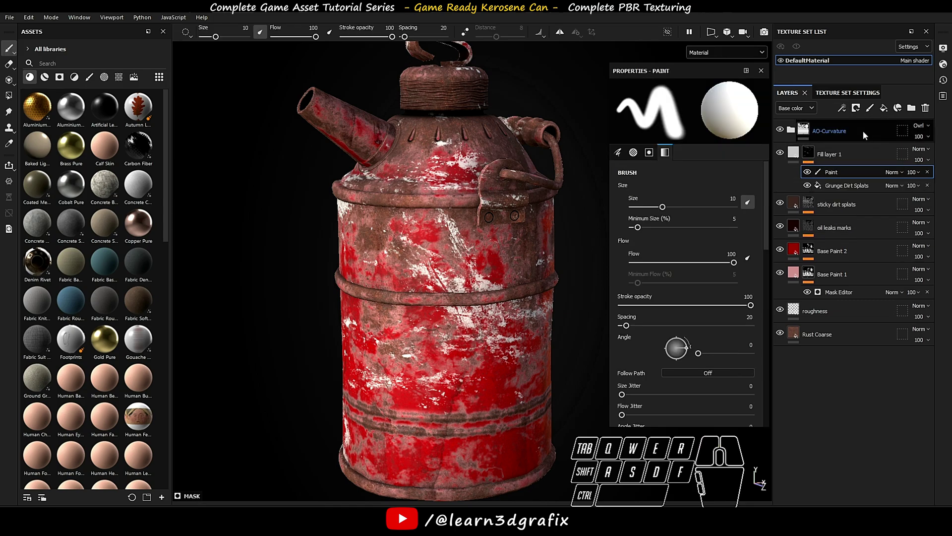
{"action": "scroll", "coordinate": [708, 311], "scroll_direction": "down", "scroll_amount": 6}
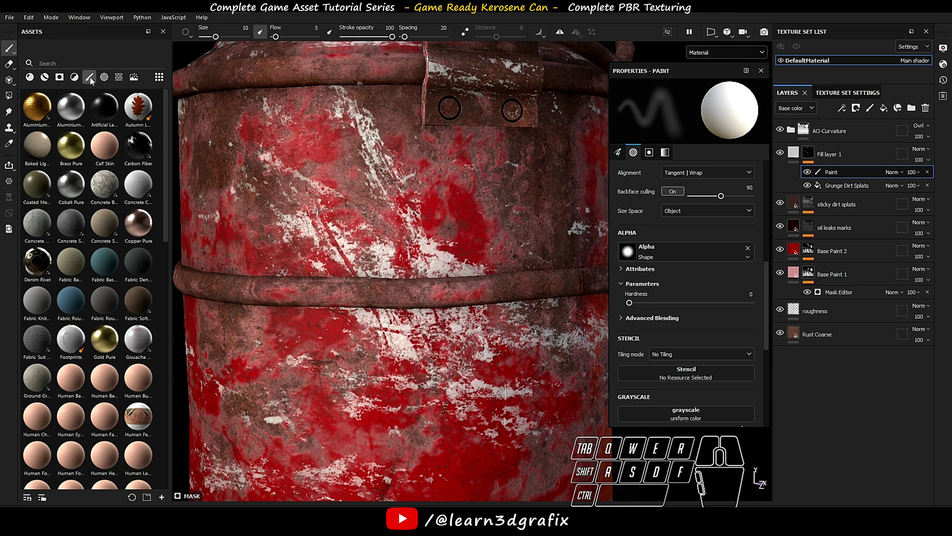
{"action": "left_click", "coordinate": [89, 77]}
{"action": "left_click", "coordinate": [69, 63]}
{"action": "type", "text": "dirt"}
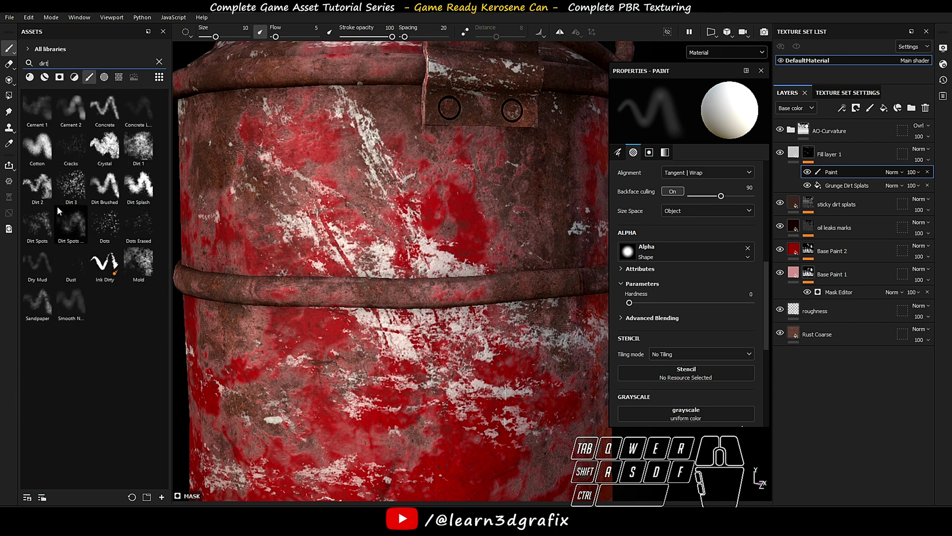
{"action": "left_click", "coordinate": [139, 148]}
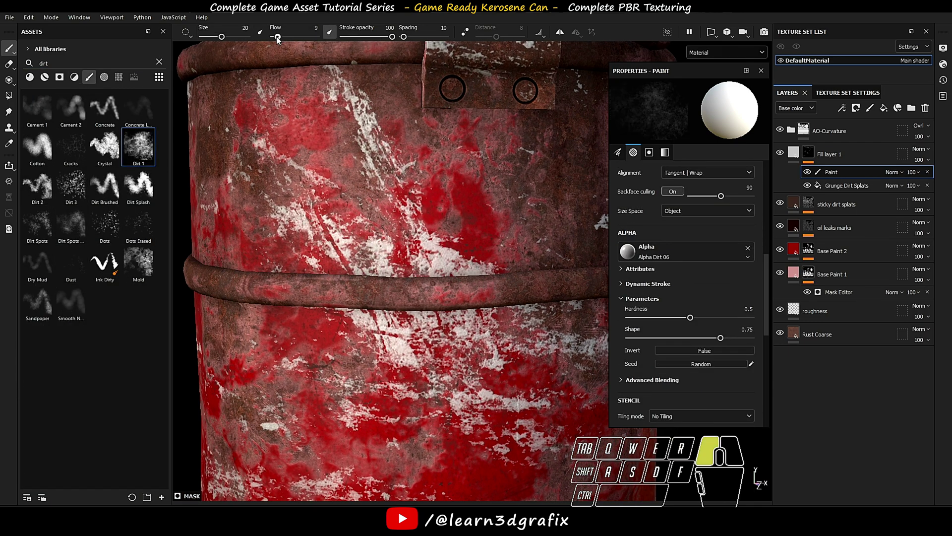
Step: Paint light splats into the mask across the can's middle ring, with brush size 16.91 and flow about 34
{"action": "right_click_drag", "start_coordinate": [458, 284], "coordinate": [447, 284], "text": "ctrl"}
{"action": "left_click_drag", "start_coordinate": [459, 284], "coordinate": [488, 285], "text": "ctrl"}
{"action": "left_click", "coordinate": [495, 292]}
{"action": "left_click_drag", "start_coordinate": [375, 296], "coordinate": [399, 282], "text": "alt"}
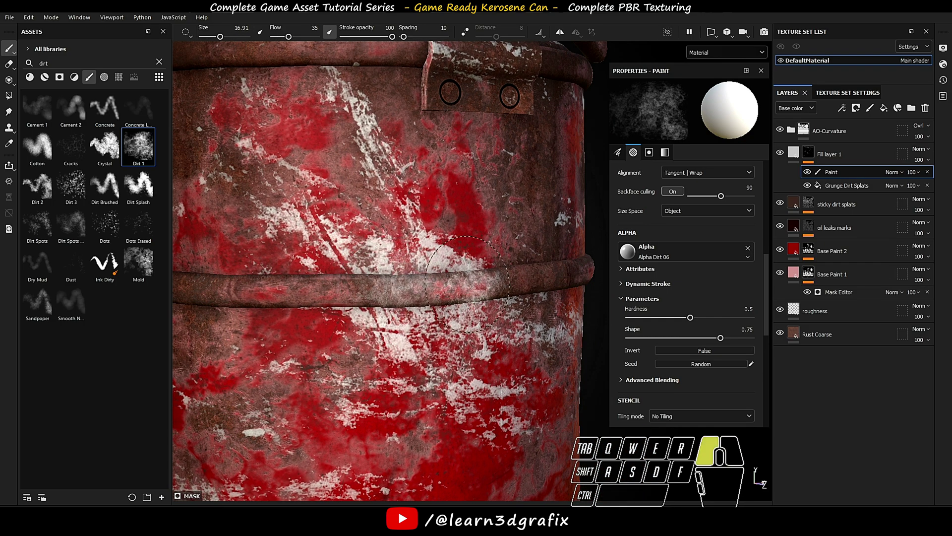
{"action": "scroll", "coordinate": [472, 286], "scroll_direction": "down", "scroll_amount": 5}
{"action": "left_click_drag", "start_coordinate": [471, 287], "coordinate": [429, 292], "text": "alt"}
{"action": "middle_click_drag", "start_coordinate": [430, 293], "coordinate": [437, 199], "text": "alt"}
{"action": "left_click_drag", "start_coordinate": [436, 199], "coordinate": [317, 201], "text": "alt"}
{"action": "right_click_drag", "start_coordinate": [317, 201], "coordinate": [293, 202], "text": "shift"}
{"action": "left_click_drag", "start_coordinate": [293, 202], "coordinate": [224, 201], "text": "alt"}
Step: Paint more light splats over the middle ring and the lower grooves on the other sides of the can
{"action": "scroll", "coordinate": [248, 202], "scroll_direction": "up", "scroll_amount": 5}
{"action": "left_click_drag", "start_coordinate": [347, 223], "coordinate": [278, 223], "text": "alt"}
{"action": "left_click_drag", "start_coordinate": [475, 244], "coordinate": [398, 213], "text": "ctrl"}
{"action": "scroll", "coordinate": [492, 230], "scroll_direction": "down", "scroll_amount": 3}
{"action": "right_click_drag", "start_coordinate": [397, 213], "coordinate": [417, 217], "text": "shift"}
{"action": "scroll", "coordinate": [418, 217], "scroll_direction": "up", "scroll_amount": 2}
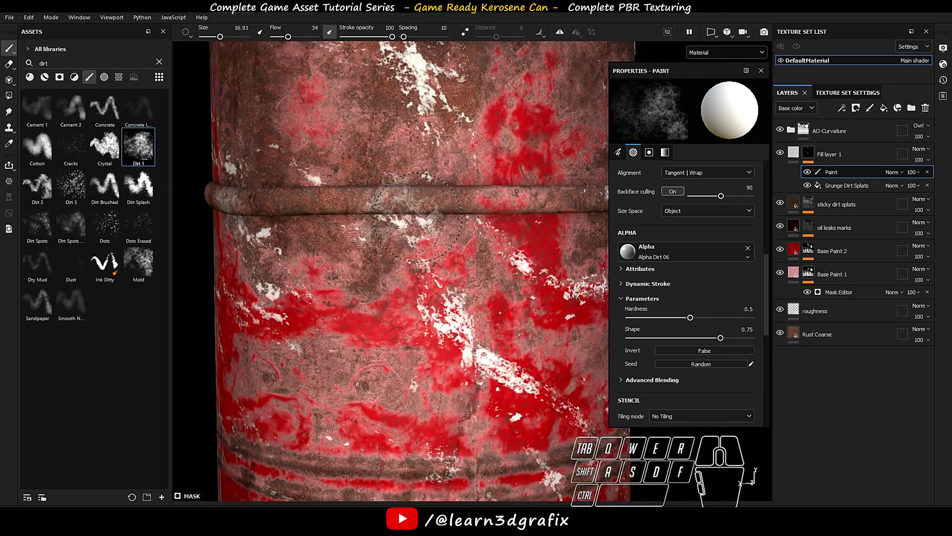
{"action": "scroll", "coordinate": [418, 217], "scroll_direction": "down", "scroll_amount": 2}
{"action": "scroll", "coordinate": [511, 213], "scroll_direction": "down", "scroll_amount": 2}
{"action": "left_click_drag", "start_coordinate": [511, 213], "coordinate": [459, 233], "text": "alt"}
{"action": "middle_click_drag", "start_coordinate": [466, 355], "coordinate": [449, 271], "text": "alt"}
{"action": "scroll", "coordinate": [449, 270], "scroll_direction": "up", "scroll_amount": 4}
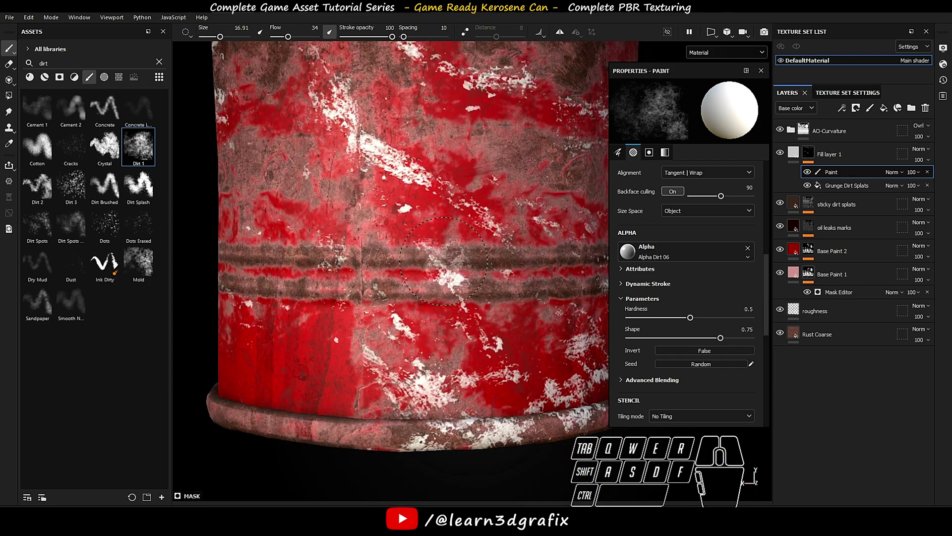
Step: Switch the mask brush to black at size 7.8 and paint out light splats on the cap's top loop handle
{"action": "scroll", "coordinate": [449, 270], "scroll_direction": "down", "scroll_amount": 4}
{"action": "mouse_move", "coordinate": [449, 270]}
{"action": "left_mouse_down", "text": "alt"}
{"action": "mouse_move", "coordinate": [371, 220]}
{"action": "mouse_move", "coordinate": [387, 209]}
{"action": "left_mouse_up", "text": "alt"}
{"action": "right_click_drag", "start_coordinate": [387, 208], "coordinate": [427, 198], "text": "shift"}
{"action": "scroll", "coordinate": [437, 100], "scroll_direction": "up", "scroll_amount": 4}
{"action": "mouse_move", "coordinate": [417, 124]}
{"action": "left_mouse_down", "text": "alt"}
{"action": "mouse_move", "coordinate": [369, 239]}
{"action": "mouse_move", "coordinate": [228, 159]}
{"action": "mouse_move", "coordinate": [340, 210]}
{"action": "left_mouse_up", "text": "alt"}
{"action": "key", "text": "x"}
{"action": "right_click_drag", "start_coordinate": [340, 210], "coordinate": [335, 208], "text": "ctrl"}
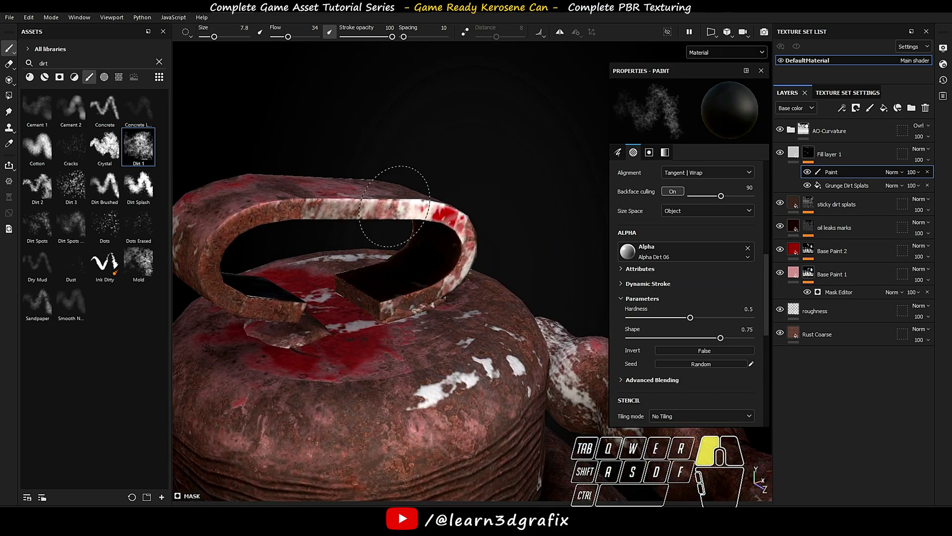
{"action": "mouse_move", "coordinate": [346, 204]}
{"action": "left_mouse_down", "text": "alt"}
{"action": "mouse_move", "coordinate": [485, 245]}
{"action": "mouse_move", "coordinate": [318, 212]}
{"action": "left_mouse_up", "text": "alt"}
{"action": "mouse_move", "coordinate": [230, 273]}
{"action": "left_mouse_down", "text": "alt"}
{"action": "mouse_move", "coordinate": [276, 234]}
{"action": "mouse_move", "coordinate": [298, 266]}
{"action": "mouse_move", "coordinate": [382, 238]}
{"action": "mouse_move", "coordinate": [458, 238]}
{"action": "left_mouse_up", "text": "alt"}
Step: Rename the light fill layer masked with Grunge Dirt Splats as white dirt splats
{"action": "scroll", "coordinate": [441, 244], "scroll_direction": "down", "scroll_amount": 5}
{"action": "middle_click_drag", "start_coordinate": [459, 238], "coordinate": [461, 201], "text": "alt"}
{"action": "right_click_drag", "start_coordinate": [461, 201], "coordinate": [498, 201], "text": "shift"}
{"action": "scroll", "coordinate": [497, 201], "scroll_direction": "up", "scroll_amount": 1}
{"action": "middle_click_drag", "start_coordinate": [497, 201], "coordinate": [490, 205], "text": "alt"}
{"action": "left_click_drag", "start_coordinate": [490, 205], "coordinate": [485, 216], "text": "alt"}
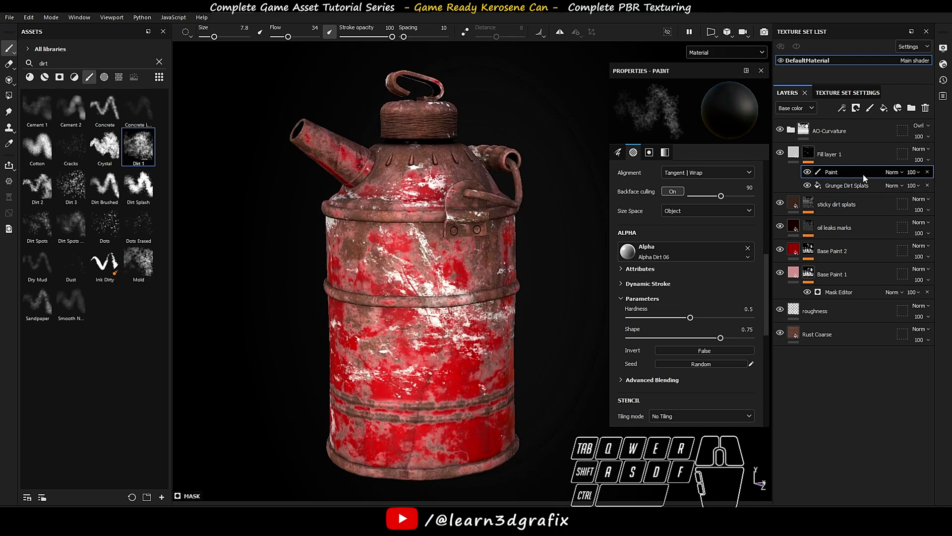
{"action": "double_click", "coordinate": [831, 155]}
{"action": "type", "text": "white di"}
{"action": "key", "text": "Return"}
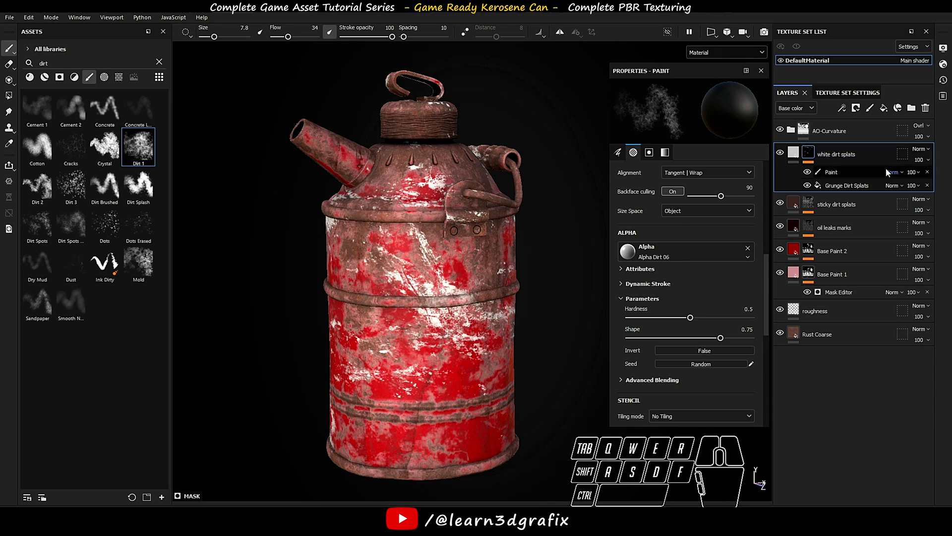
Step: Add a fill layer above white dirt splats and give it a near-black base color
{"action": "left_click", "coordinate": [794, 153]}
{"action": "left_click_drag", "start_coordinate": [520, 219], "coordinate": [542, 218], "text": "alt"}
{"action": "middle_click_drag", "start_coordinate": [496, 221], "coordinate": [483, 230], "text": "alt"}
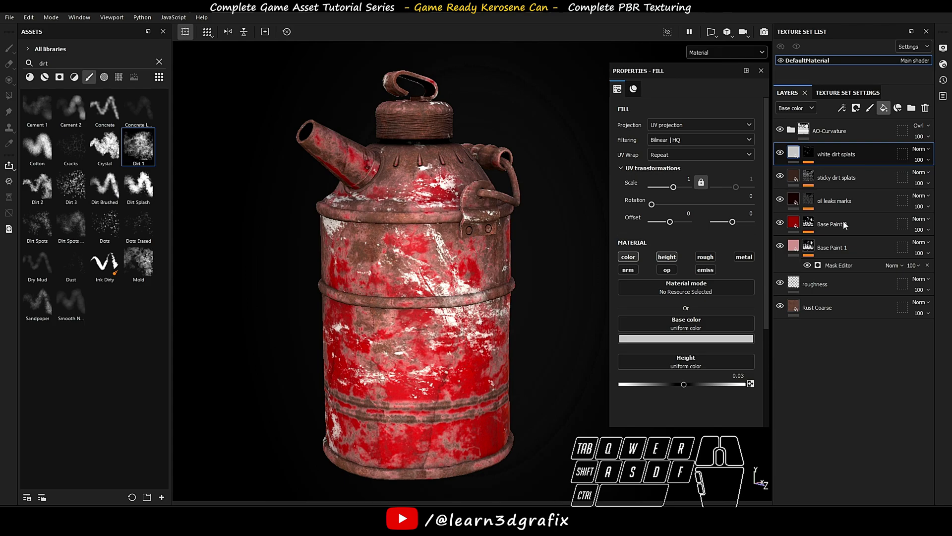
{"action": "left_click", "coordinate": [884, 107]}
{"action": "left_click", "coordinate": [686, 339]}
{"action": "left_click", "coordinate": [724, 418]}
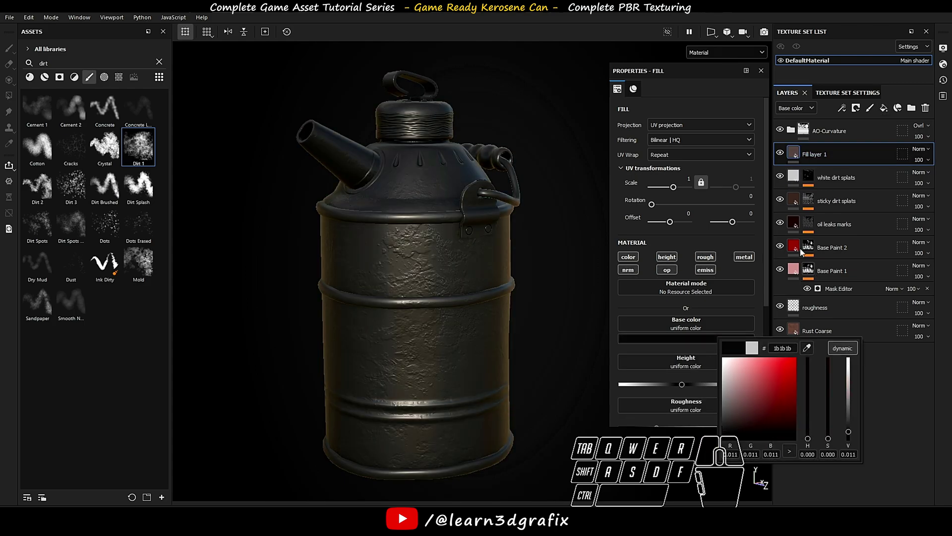
Step: Keep only color and height active on the new dark fill layer and set its height to 0.03
{"action": "left_click", "coordinate": [705, 256]}
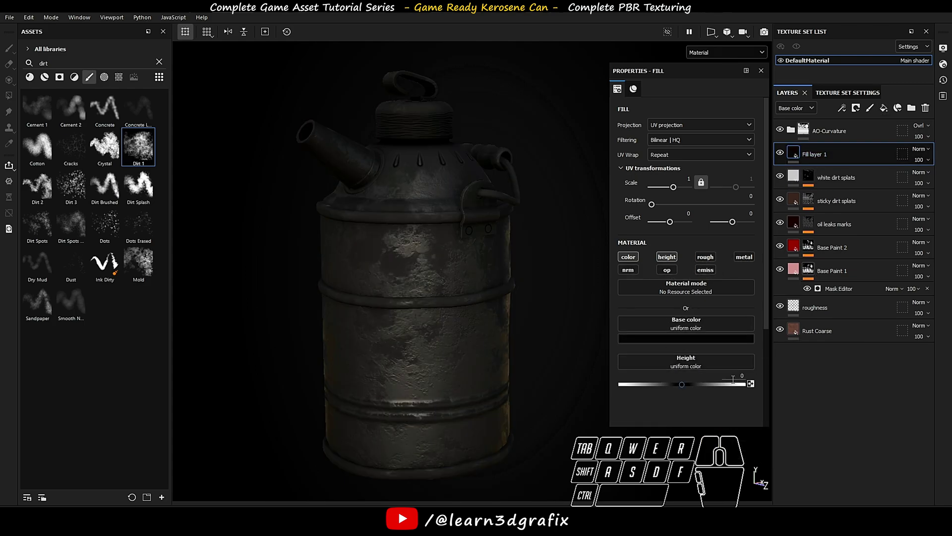
{"action": "type", "text": ".03"}
{"action": "key", "text": "Return"}
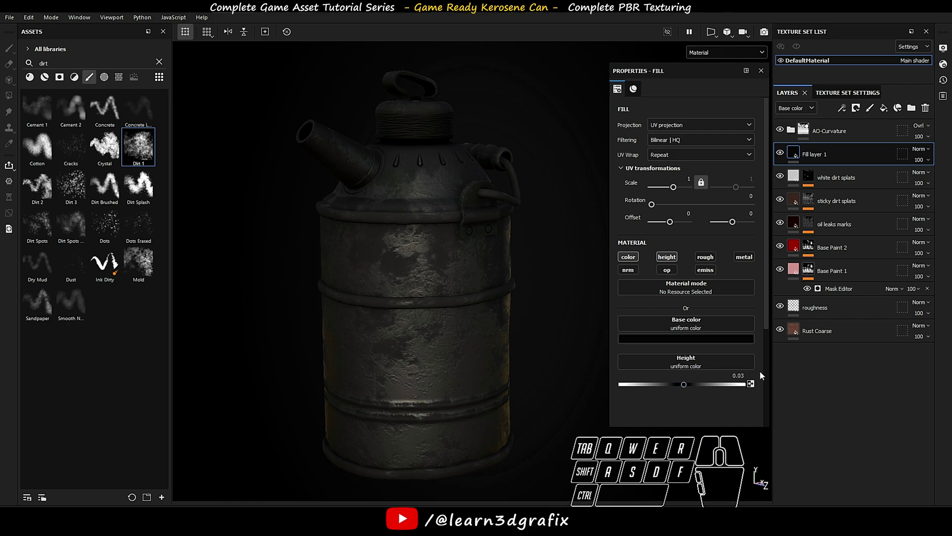
Step: Give the dark fill layer a black mask containing a fill effect that uses the Grunge Map 003 texture
{"action": "right_click", "coordinate": [793, 154]}
{"action": "left_click", "coordinate": [820, 171]}
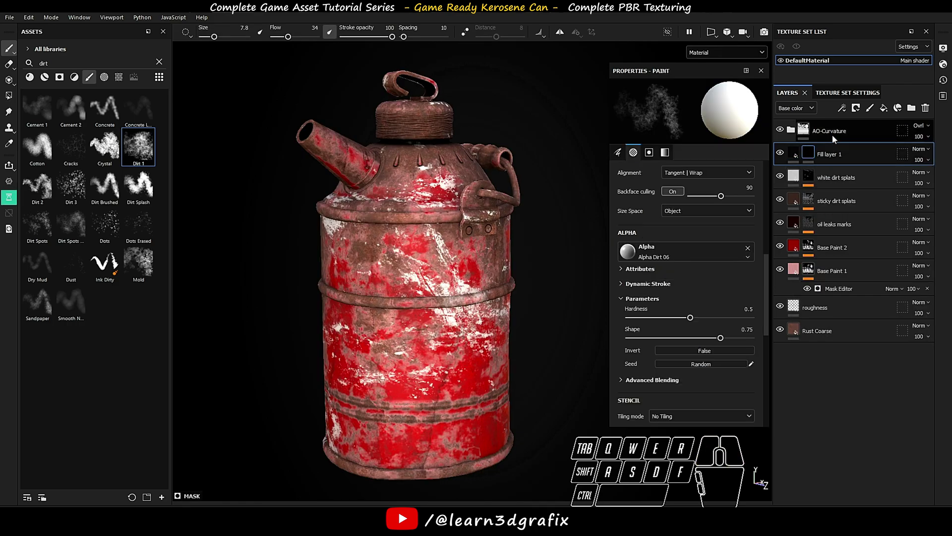
{"action": "left_click", "coordinate": [843, 109]}
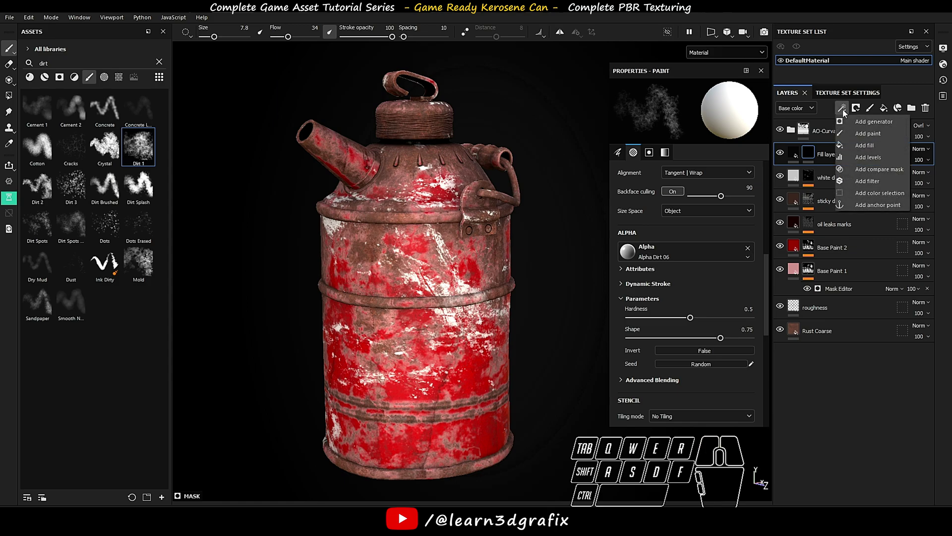
{"action": "left_click", "coordinate": [861, 145]}
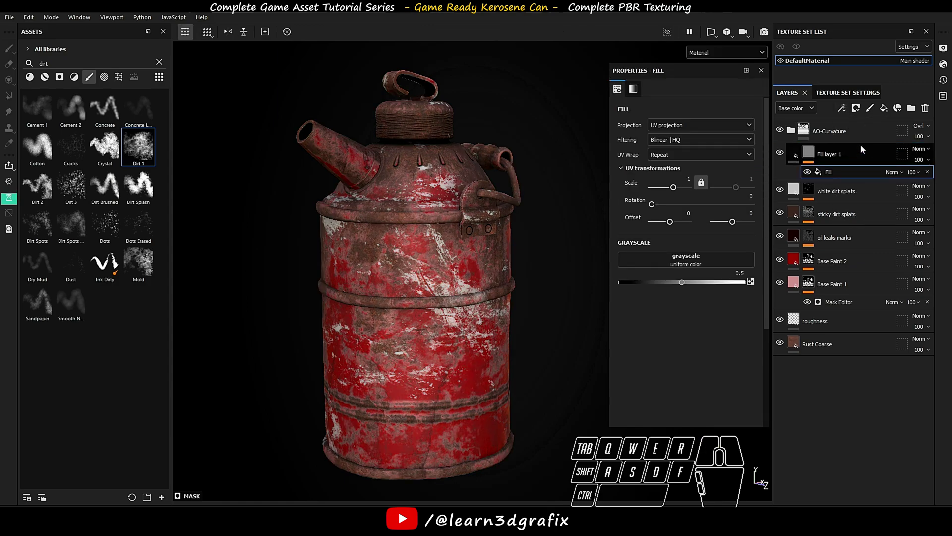
{"action": "left_click", "coordinate": [722, 259]}
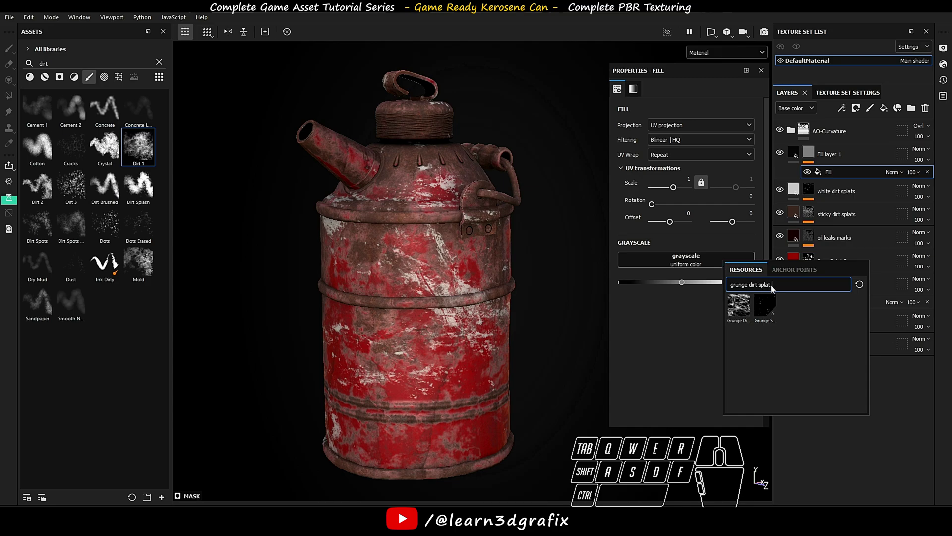
{"action": "type", "text": "grunge map 003"}
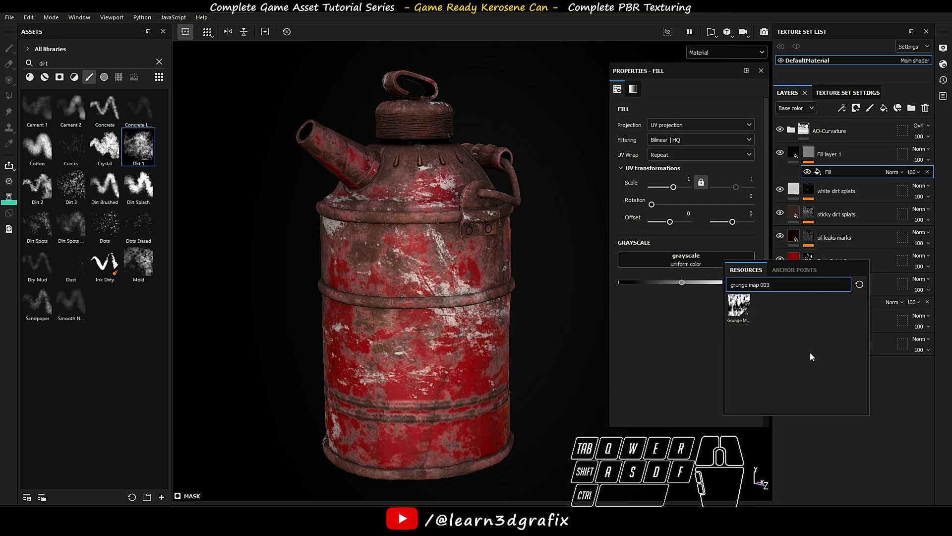
{"action": "left_click", "coordinate": [739, 306]}
Step: Set the Grunge Map 003 mask fill to balance 0.38 and contrast 0.24
{"action": "left_click_drag", "start_coordinate": [570, 289], "coordinate": [555, 258], "text": "alt"}
{"action": "middle_click_drag", "start_coordinate": [556, 257], "coordinate": [530, 297], "text": "alt"}
{"action": "left_click_drag", "start_coordinate": [697, 340], "coordinate": [676, 342]}
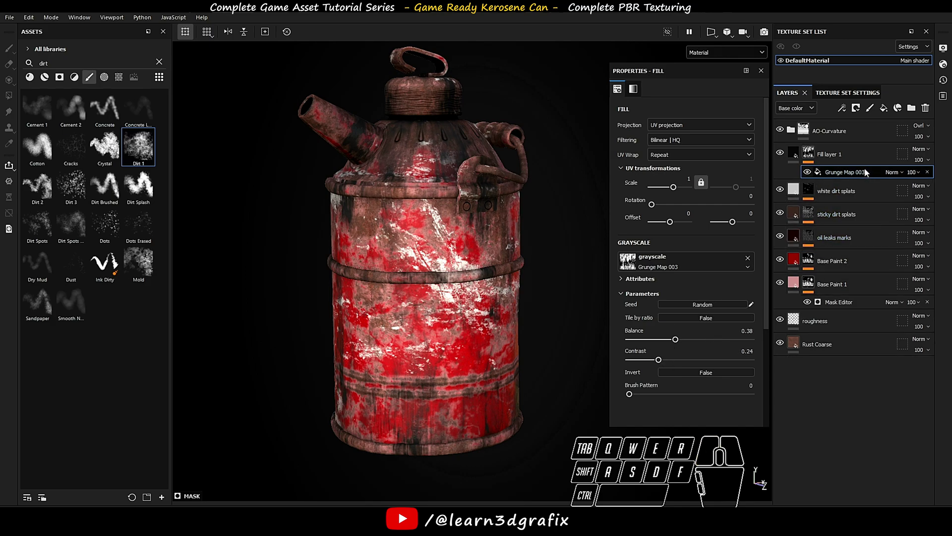
Step: Add a Blur filter with intensity 0.5 above Grunge Map 003 in the dark layer's mask
{"action": "left_click", "coordinate": [844, 110]}
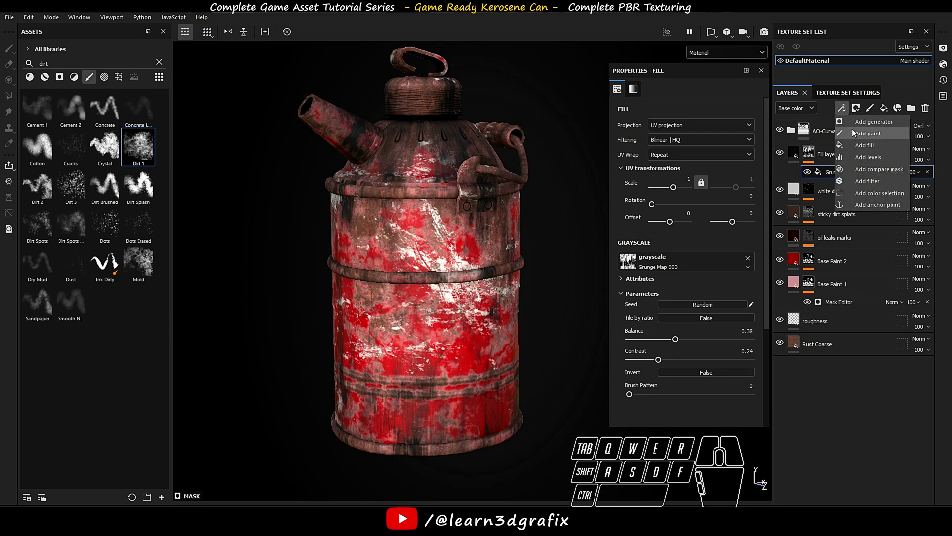
{"action": "left_click", "coordinate": [877, 180]}
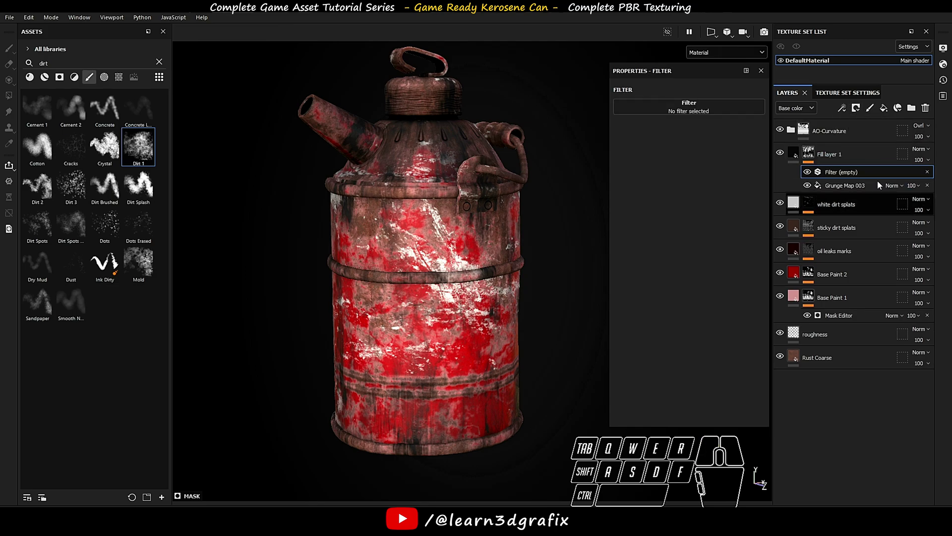
{"action": "left_click", "coordinate": [730, 108]}
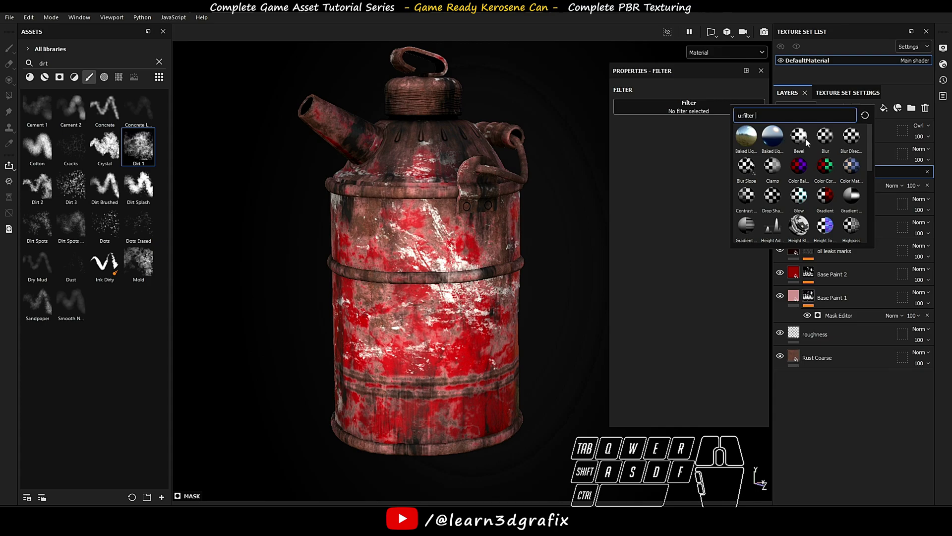
{"action": "left_click", "coordinate": [824, 136]}
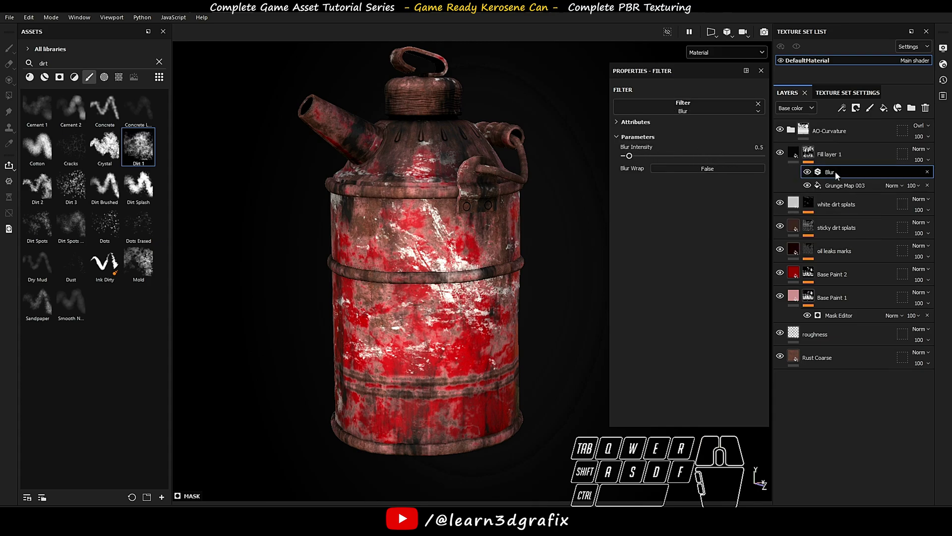
{"action": "scroll", "coordinate": [454, 181], "scroll_direction": "up", "scroll_amount": 5}
{"action": "middle_click_drag", "start_coordinate": [488, 128], "coordinate": [474, 53]}
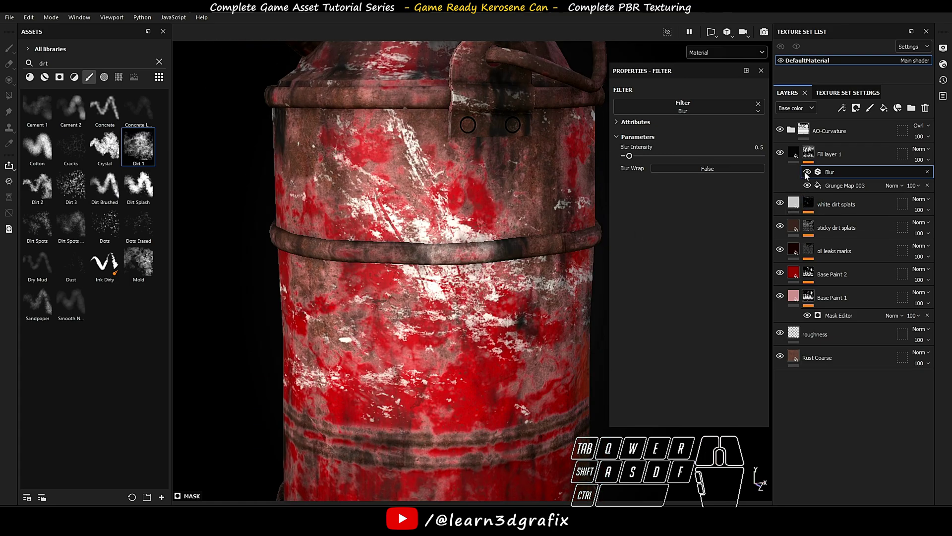
{"action": "scroll", "coordinate": [477, 231], "scroll_direction": "down", "scroll_amount": 5}
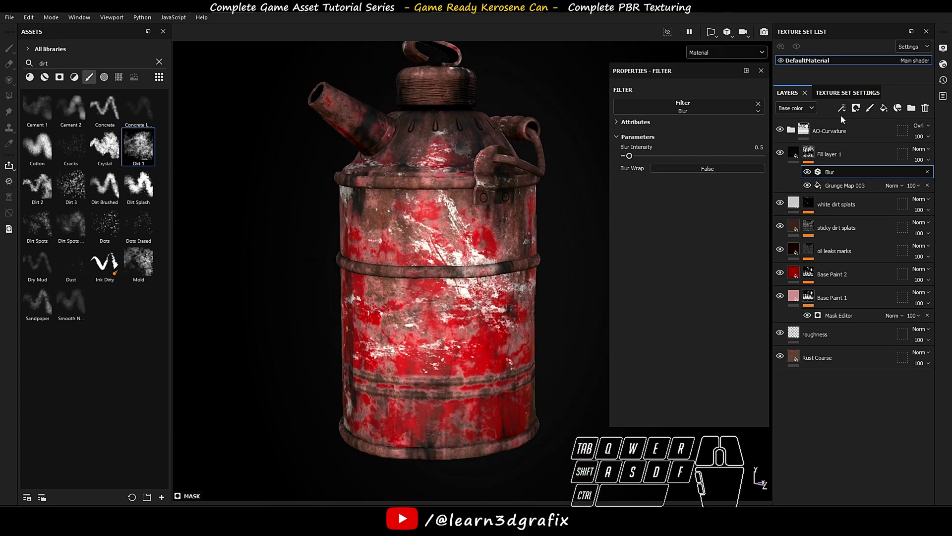
Step: Add a paint effect above the Blur filter and mask out the can's upper faces using Polygon Fill with color 0
{"action": "left_click", "coordinate": [843, 108]}
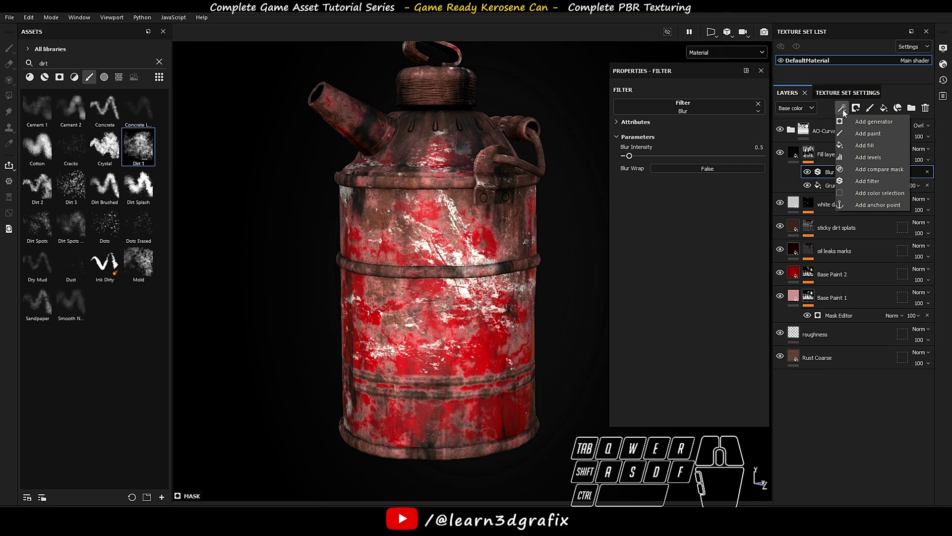
{"action": "left_click", "coordinate": [869, 134]}
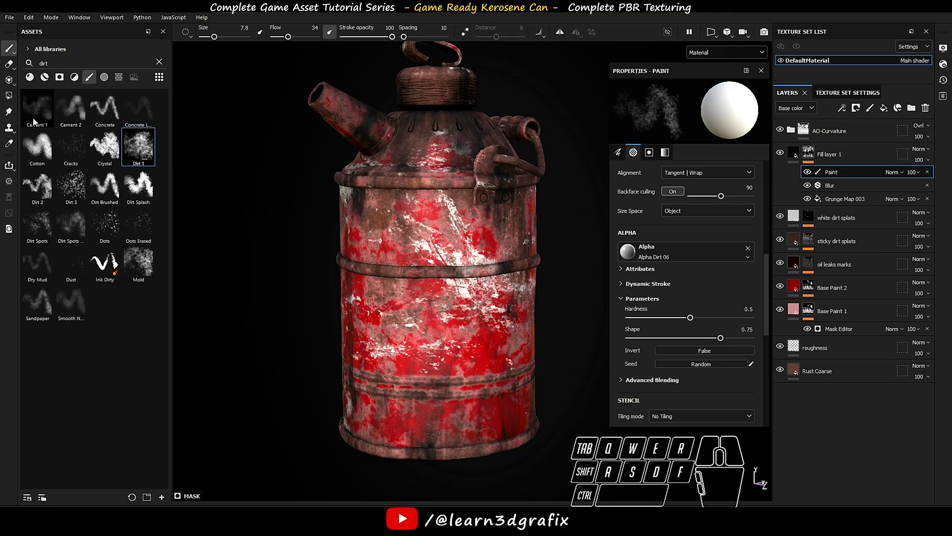
{"action": "left_click", "coordinate": [11, 98]}
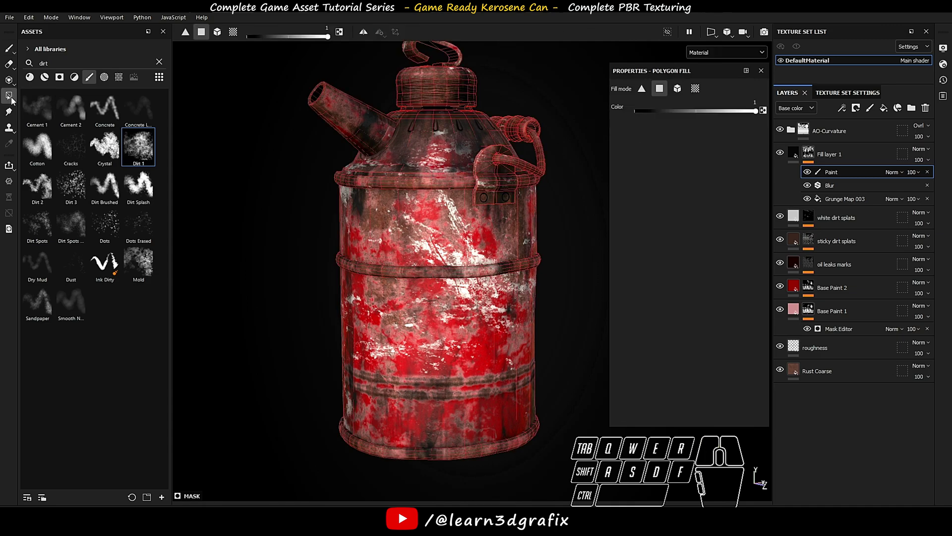
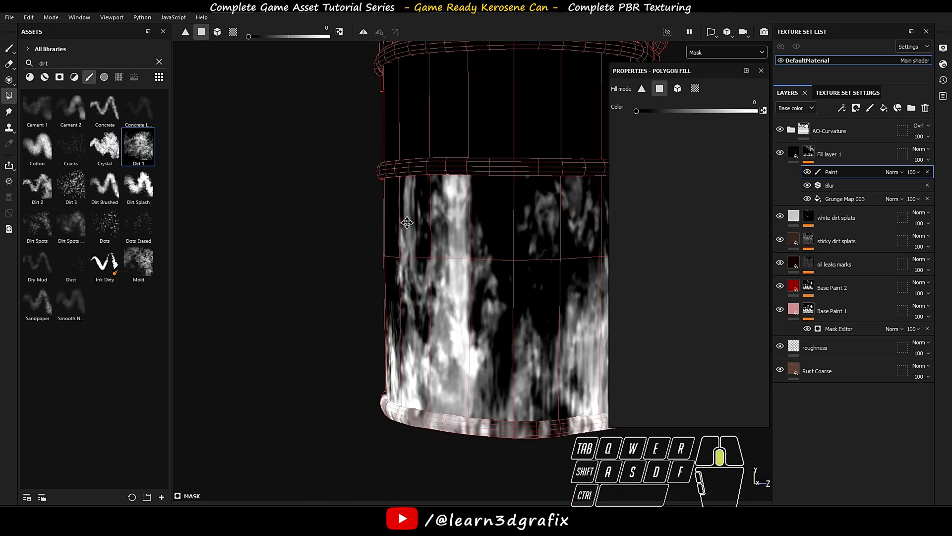
{"action": "left_click_drag", "start_coordinate": [501, 259], "coordinate": [389, 249], "text": "alt"}
{"action": "mouse_move", "coordinate": [262, 151]}
{"action": "left_mouse_down"}
{"action": "mouse_move", "coordinate": [548, 206]}
{"action": "mouse_move", "coordinate": [211, 203]}
{"action": "mouse_move", "coordinate": [74, 188]}
{"action": "left_mouse_up"}
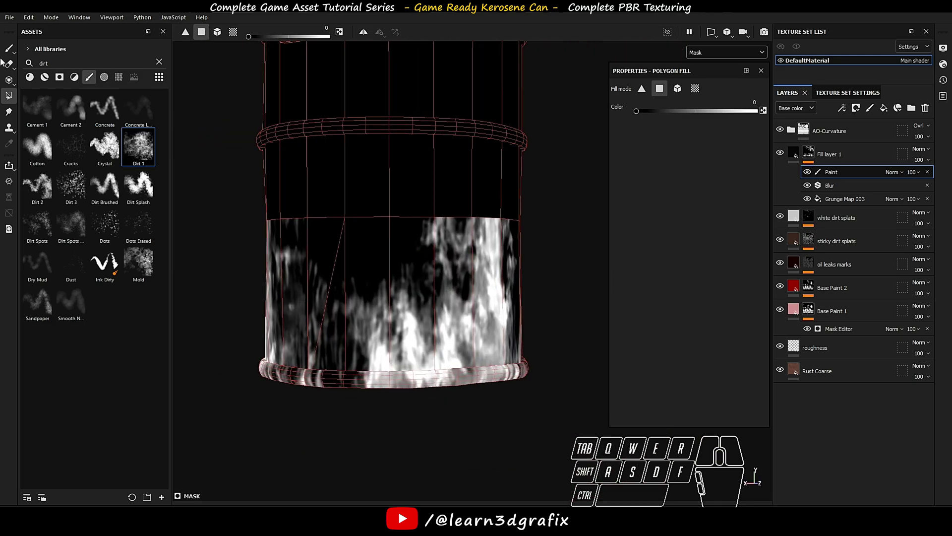
Step: Paint black with the Dirt 1 brush around the can to break up the hard upper edge of the grunge mask
{"action": "left_click", "coordinate": [8, 48]}
{"action": "scroll", "coordinate": [427, 223], "scroll_direction": "up", "scroll_amount": 3}
{"action": "mouse_move", "coordinate": [427, 223]}
{"action": "left_mouse_down", "text": "alt"}
{"action": "mouse_move", "coordinate": [365, 211]}
{"action": "mouse_move", "coordinate": [377, 216]}
{"action": "left_mouse_up", "text": "alt"}
{"action": "key", "text": "x"}
{"action": "left_click_drag", "start_coordinate": [377, 216], "coordinate": [352, 221]}
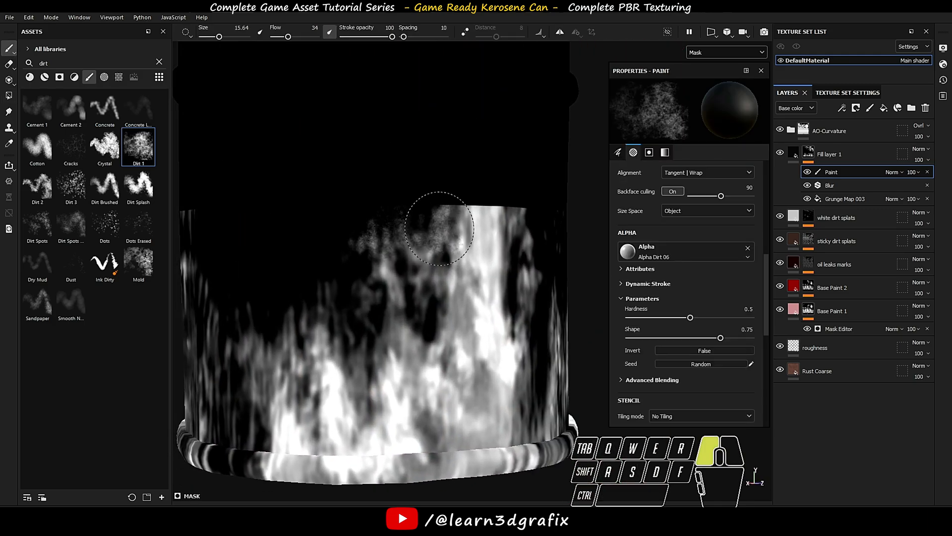
{"action": "left_click_drag", "start_coordinate": [403, 157], "coordinate": [317, 164], "text": "alt"}
{"action": "scroll", "coordinate": [471, 181], "scroll_direction": "up", "scroll_amount": 1}
{"action": "left_click_drag", "start_coordinate": [518, 149], "coordinate": [540, 235]}
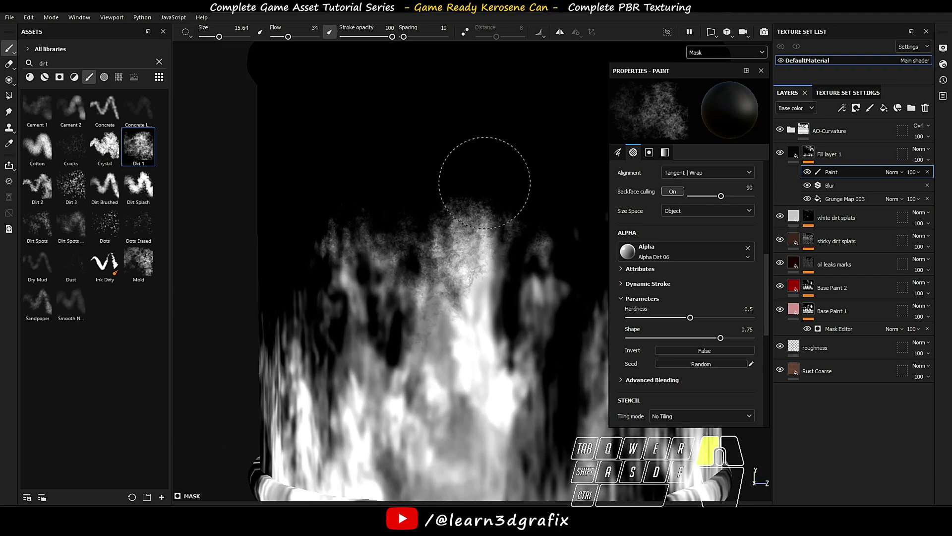
{"action": "left_click_drag", "start_coordinate": [443, 151], "coordinate": [366, 200], "text": "alt"}
{"action": "scroll", "coordinate": [366, 200], "scroll_direction": "down", "scroll_amount": 2}
{"action": "middle_click_drag", "start_coordinate": [365, 199], "coordinate": [256, 193], "text": "alt"}
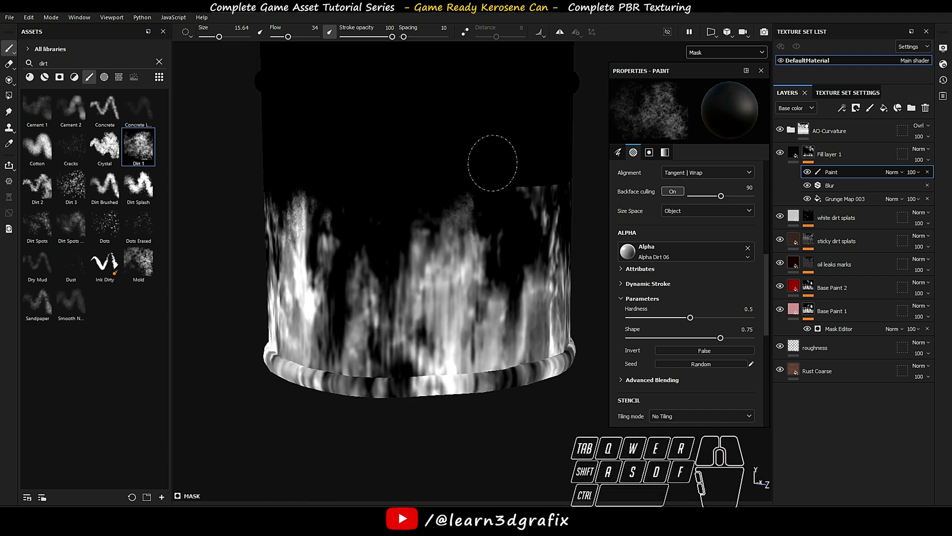
{"action": "left_click_drag", "start_coordinate": [493, 162], "coordinate": [386, 215], "text": "alt"}
{"action": "mouse_move", "coordinate": [426, 166]}
{"action": "left_mouse_down", "text": "alt"}
{"action": "mouse_move", "coordinate": [263, 196]}
{"action": "mouse_move", "coordinate": [336, 171]}
{"action": "mouse_move", "coordinate": [315, 124]}
{"action": "mouse_move", "coordinate": [328, 167]}
{"action": "left_mouse_up", "text": "alt"}
{"action": "left_click_drag", "start_coordinate": [392, 185], "coordinate": [472, 158], "text": "alt"}
{"action": "middle_click_drag", "start_coordinate": [472, 157], "coordinate": [395, 206], "text": "alt"}
{"action": "mouse_move", "coordinate": [395, 206]}
{"action": "left_mouse_down", "text": "alt"}
{"action": "mouse_move", "coordinate": [481, 209]}
{"action": "mouse_move", "coordinate": [340, 222]}
{"action": "mouse_move", "coordinate": [414, 190]}
{"action": "mouse_move", "coordinate": [396, 193]}
{"action": "left_mouse_up", "text": "alt"}
Step: Examine the dark dirt on the can's base and sides in material view under different lighting angles
{"action": "scroll", "coordinate": [442, 179], "scroll_direction": "up", "scroll_amount": 3}
{"action": "left_click", "coordinate": [719, 52]}
{"action": "left_click", "coordinate": [717, 67]}
{"action": "right_click_drag", "start_coordinate": [397, 194], "coordinate": [447, 194], "text": "shift"}
{"action": "left_click_drag", "start_coordinate": [447, 194], "coordinate": [476, 208], "text": "alt"}
{"action": "right_click_drag", "start_coordinate": [476, 208], "coordinate": [550, 209], "text": "shift"}
{"action": "left_click_drag", "start_coordinate": [551, 208], "coordinate": [343, 137], "text": "alt"}
{"action": "right_click_drag", "start_coordinate": [343, 137], "coordinate": [357, 143], "text": "shift"}
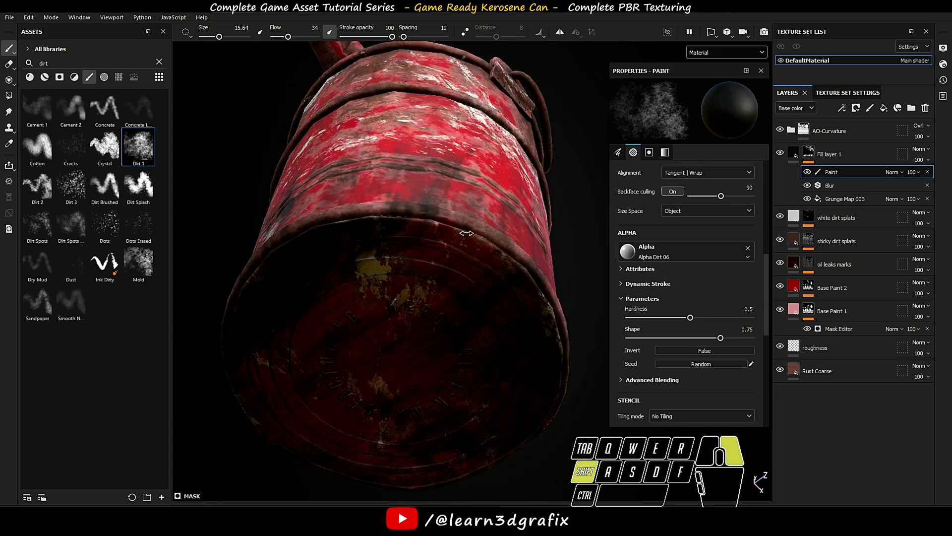
{"action": "left_click_drag", "start_coordinate": [357, 144], "coordinate": [416, 278], "text": "alt"}
{"action": "middle_click_drag", "start_coordinate": [416, 277], "coordinate": [436, 401], "text": "alt"}
{"action": "scroll", "coordinate": [437, 402], "scroll_direction": "down", "scroll_amount": 2}
{"action": "right_click_drag", "start_coordinate": [436, 402], "coordinate": [476, 407], "text": "shift"}
{"action": "left_click_drag", "start_coordinate": [476, 407], "coordinate": [496, 412], "text": "alt"}
{"action": "middle_click_drag", "start_coordinate": [496, 412], "coordinate": [488, 407], "text": "alt"}
Step: Rename the dark fill layer as black dirt splats
{"action": "double_click", "coordinate": [831, 154]}
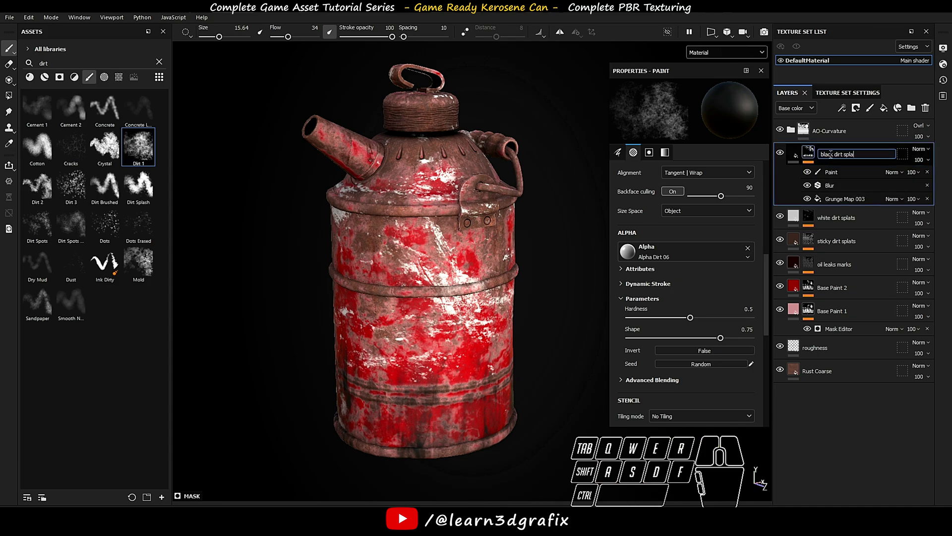
{"action": "left_click", "coordinate": [793, 153]}
{"action": "scroll", "coordinate": [518, 307], "scroll_direction": "up", "scroll_amount": 1}
{"action": "mouse_move", "coordinate": [519, 308]}
{"action": "middle_mouse_down", "text": "alt"}
{"action": "mouse_move", "coordinate": [516, 297]}
{"action": "mouse_move", "coordinate": [524, 311]}
{"action": "middle_mouse_up", "text": "alt"}
{"action": "right_click_drag", "start_coordinate": [524, 310], "coordinate": [532, 278], "text": "shift"}
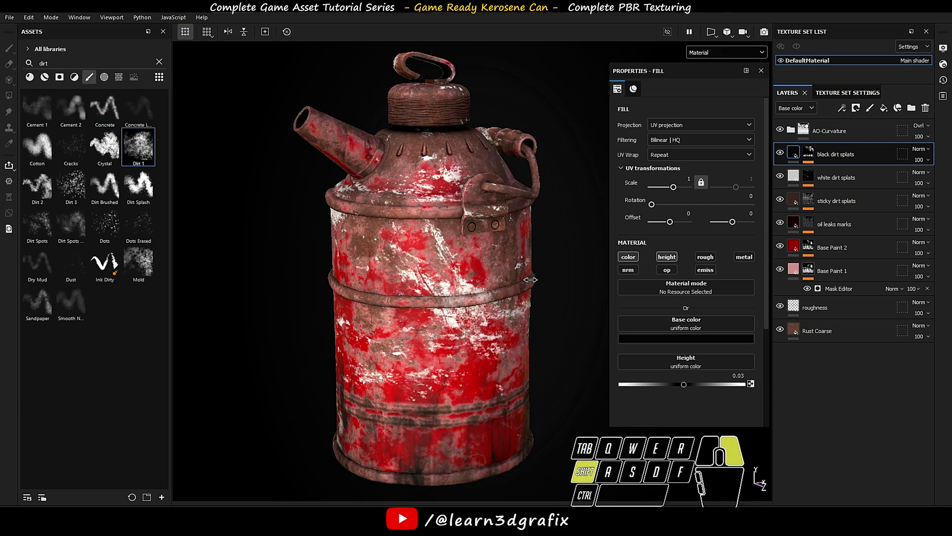
Step: Group all layers from black dirt splats down to Rust Coarse into a folder and collapse it
{"action": "left_click", "coordinate": [803, 129]}
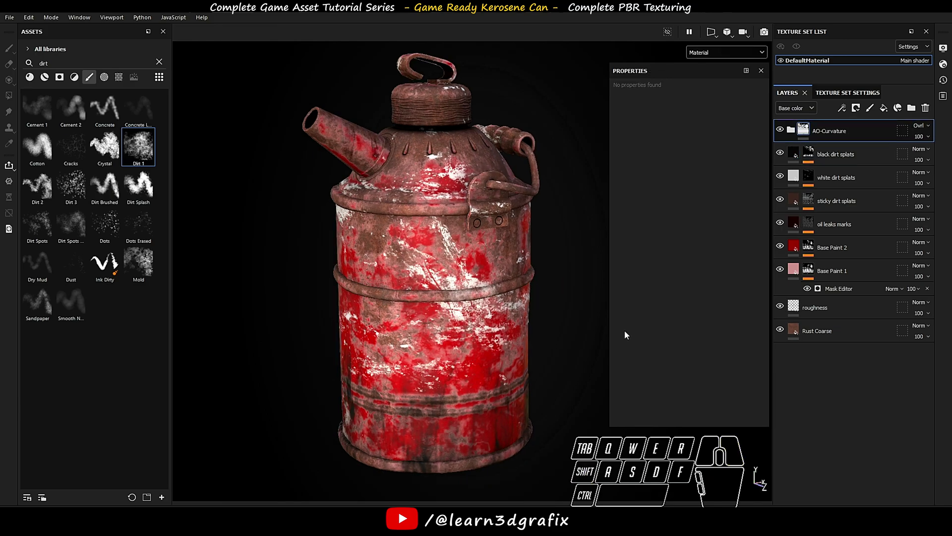
{"action": "left_click", "coordinate": [859, 154]}
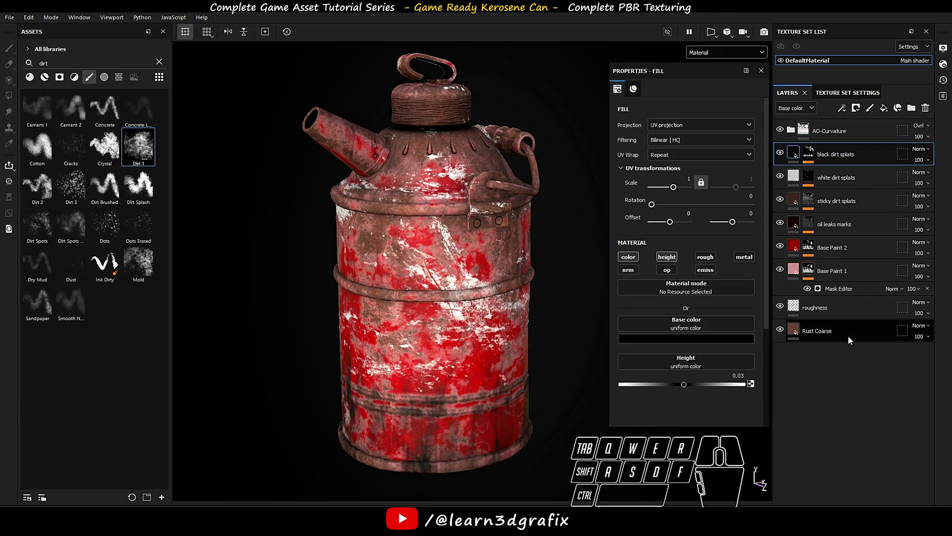
{"action": "left_click", "coordinate": [846, 332], "text": "shift"}
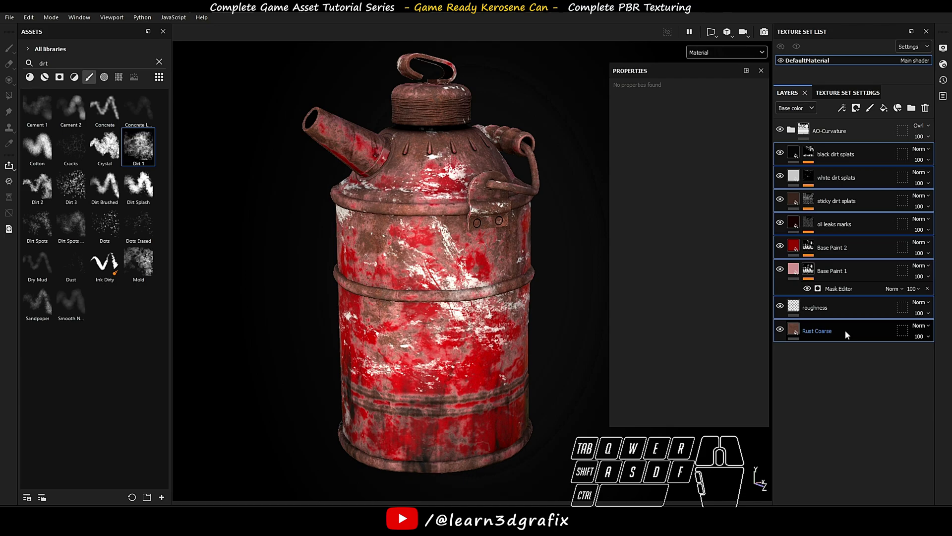
{"action": "key", "text": "ctrl+g"}
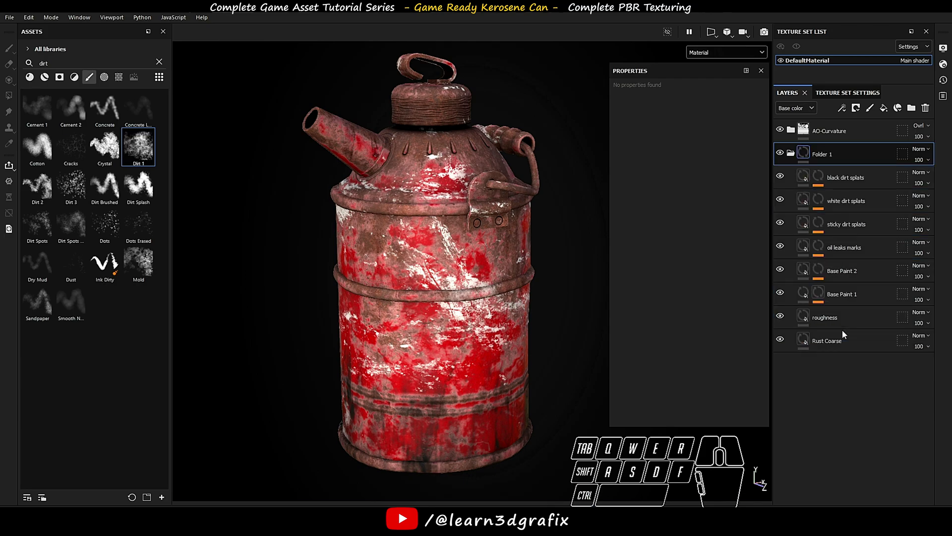
{"action": "left_click", "coordinate": [792, 157]}
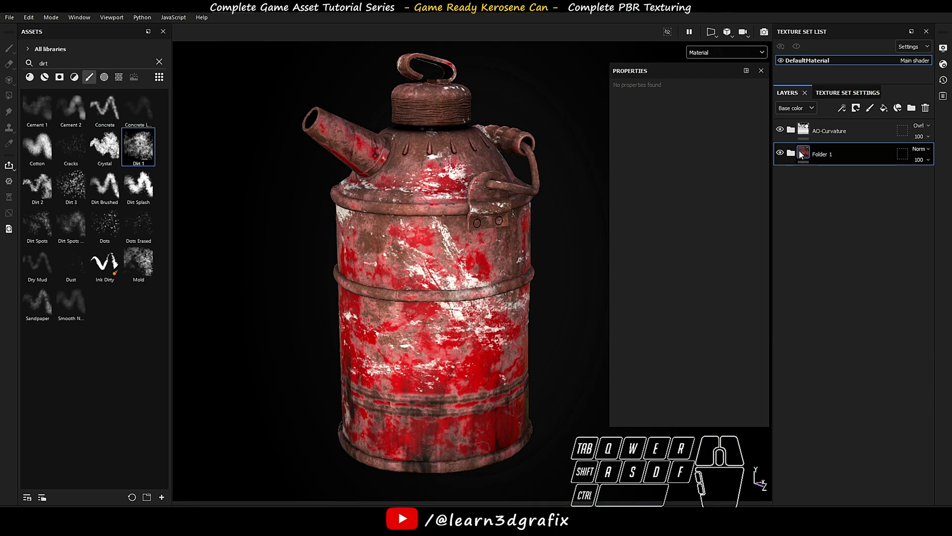
Step: Add a white mask to the new folder and show only the mask on the model
{"action": "right_click", "coordinate": [802, 154]}
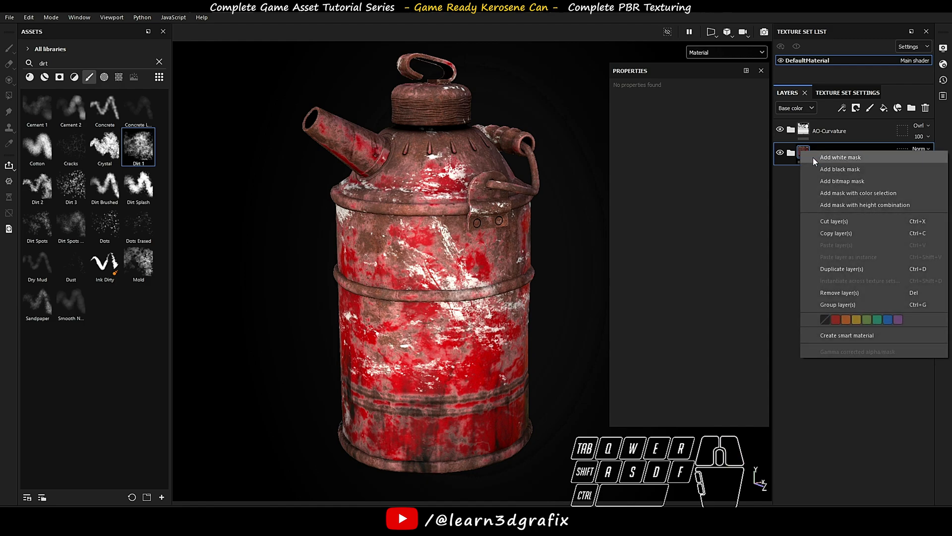
{"action": "left_click", "coordinate": [846, 157]}
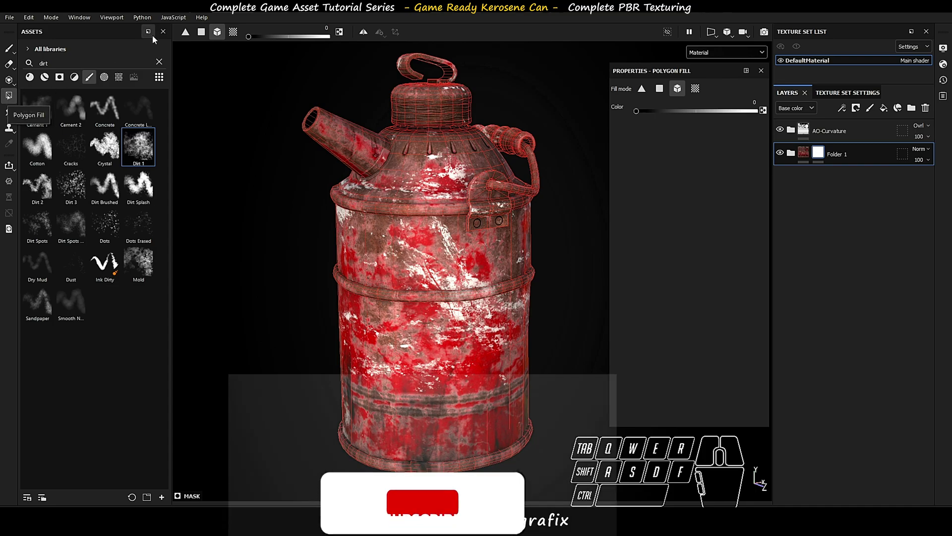
{"action": "left_click", "coordinate": [726, 52]}
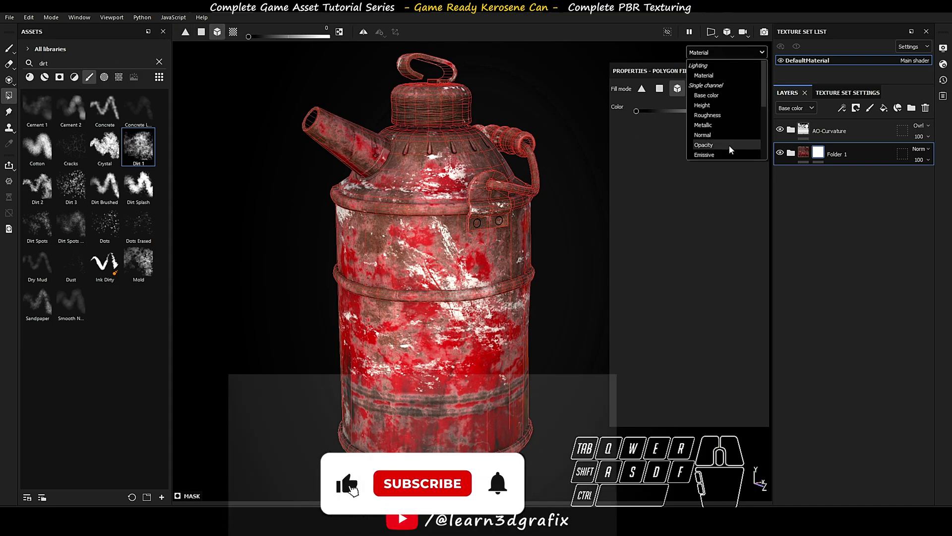
{"action": "scroll", "coordinate": [729, 148], "scroll_direction": "down", "scroll_amount": 3}
{"action": "left_click", "coordinate": [728, 149]}
Step: Mask the handle grip out of the folder using mesh Polygon Fill with color 0, and return to material view
{"action": "scroll", "coordinate": [521, 154], "scroll_direction": "up", "scroll_amount": 3}
{"action": "left_click_drag", "start_coordinate": [550, 144], "coordinate": [516, 149], "text": "alt"}
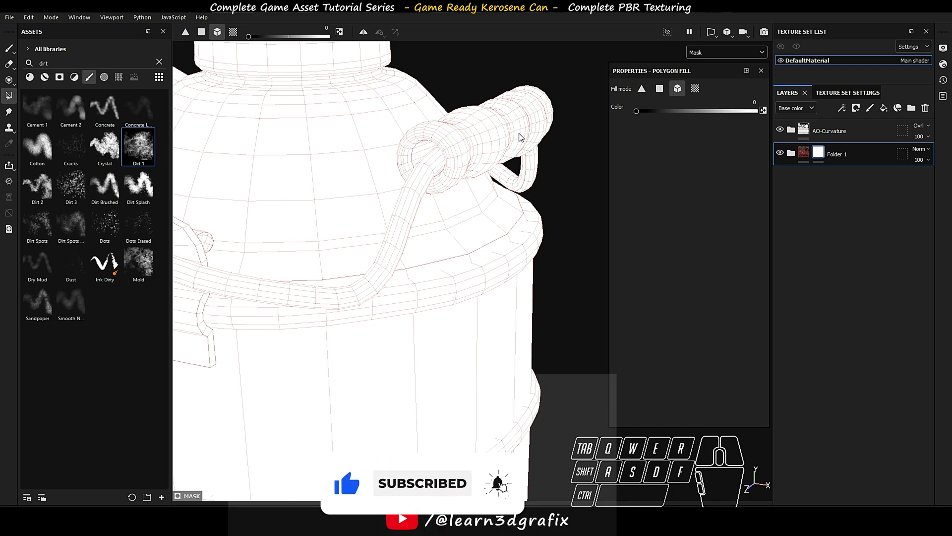
{"action": "left_click", "coordinate": [527, 122]}
{"action": "scroll", "coordinate": [488, 142], "scroll_direction": "down", "scroll_amount": 5}
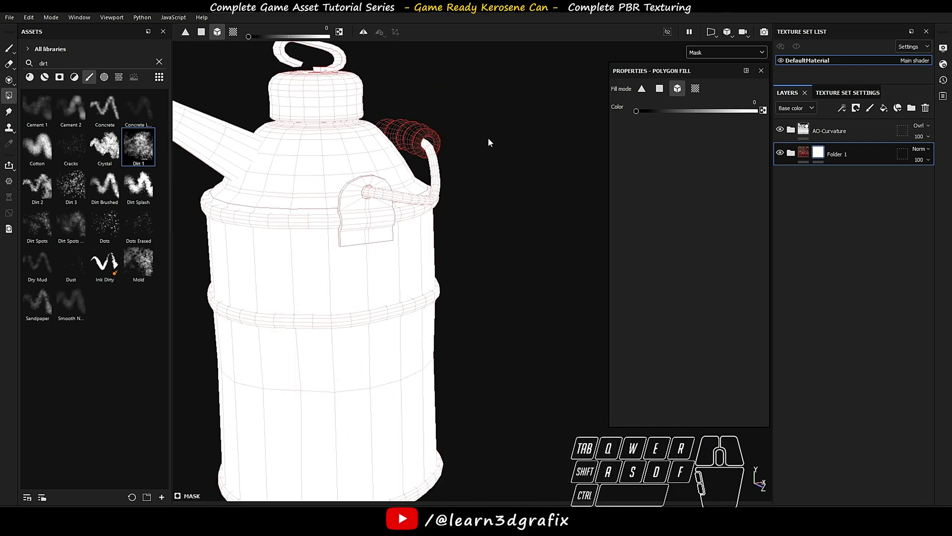
{"action": "scroll", "coordinate": [488, 143], "scroll_direction": "down", "scroll_amount": 3}
{"action": "left_click", "coordinate": [727, 52]}
{"action": "left_click", "coordinate": [704, 63]}
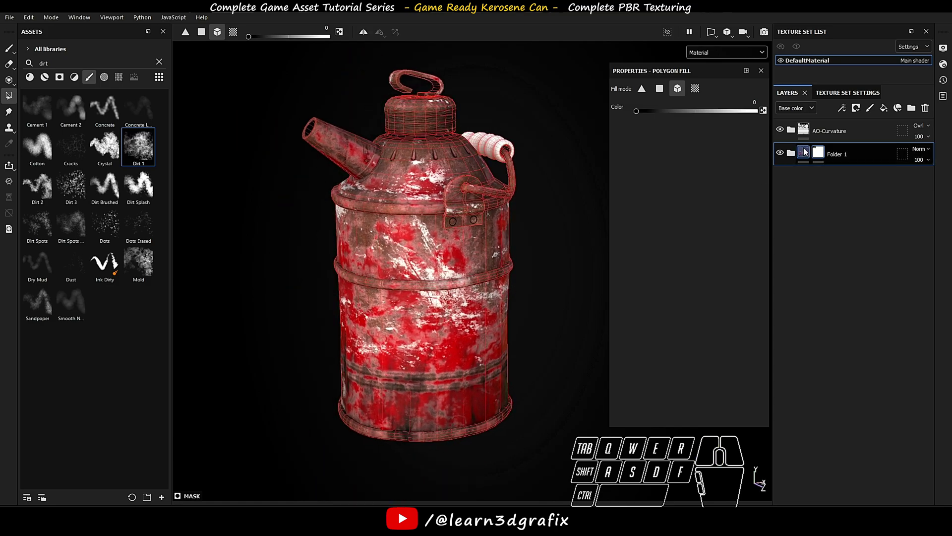
Step: Rename the masked folder as Paint Layers
{"action": "left_click", "coordinate": [803, 152]}
{"action": "scroll", "coordinate": [492, 189], "scroll_direction": "up", "scroll_amount": 1}
{"action": "mouse_move", "coordinate": [492, 198]}
{"action": "right_mouse_down", "text": "shift"}
{"action": "mouse_move", "coordinate": [517, 187]}
{"action": "mouse_move", "coordinate": [492, 213]}
{"action": "right_mouse_up", "text": "shift"}
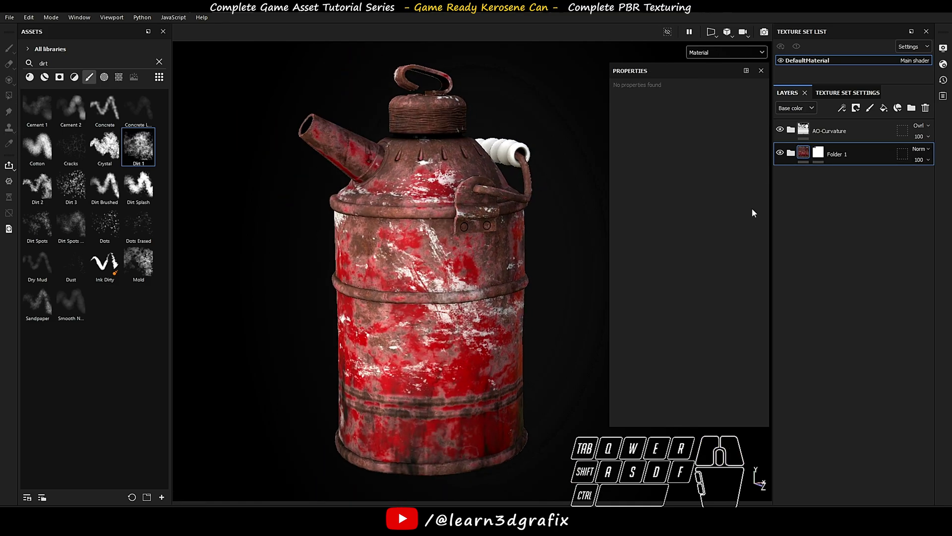
{"action": "left_click_drag", "start_coordinate": [483, 191], "coordinate": [501, 190], "text": "alt"}
{"action": "double_click", "coordinate": [838, 154]}
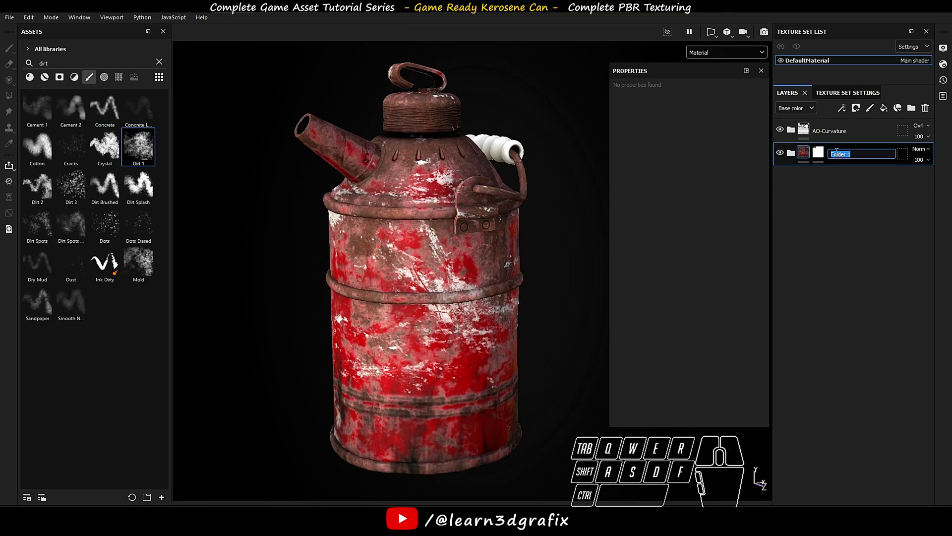
{"action": "key", "text": "Caps_Lock"}
{"action": "type", "text": "Paint Layerts"}
{"action": "key", "text": "Return"}
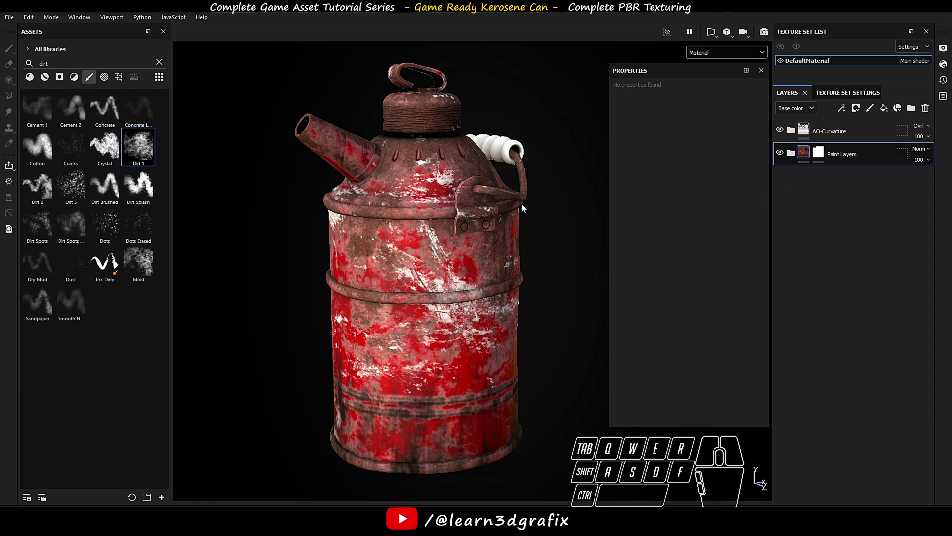
Step: Add a fill layer above the Paint Layers folder with base color 565c65
{"action": "left_click_drag", "start_coordinate": [522, 203], "coordinate": [561, 204], "text": "alt"}
{"action": "left_click", "coordinate": [885, 108]}
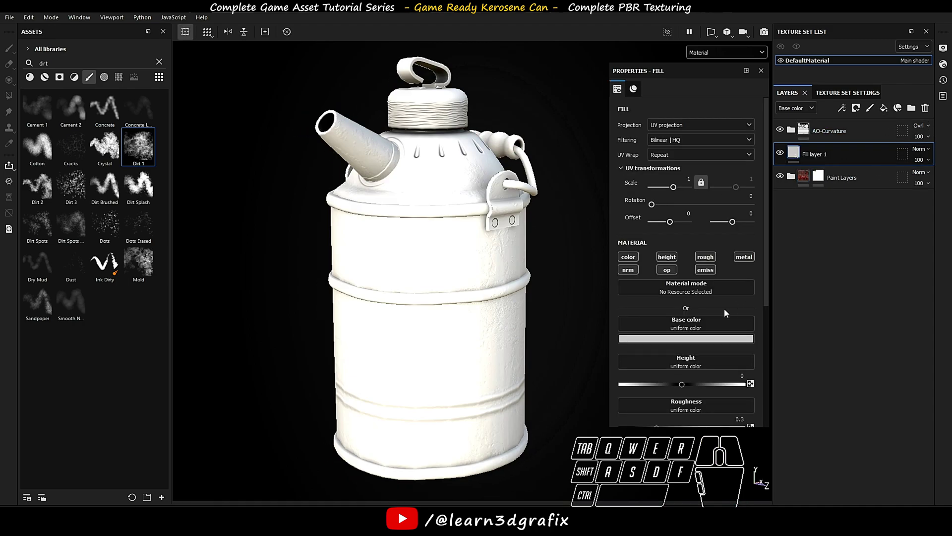
{"action": "left_click", "coordinate": [713, 339]}
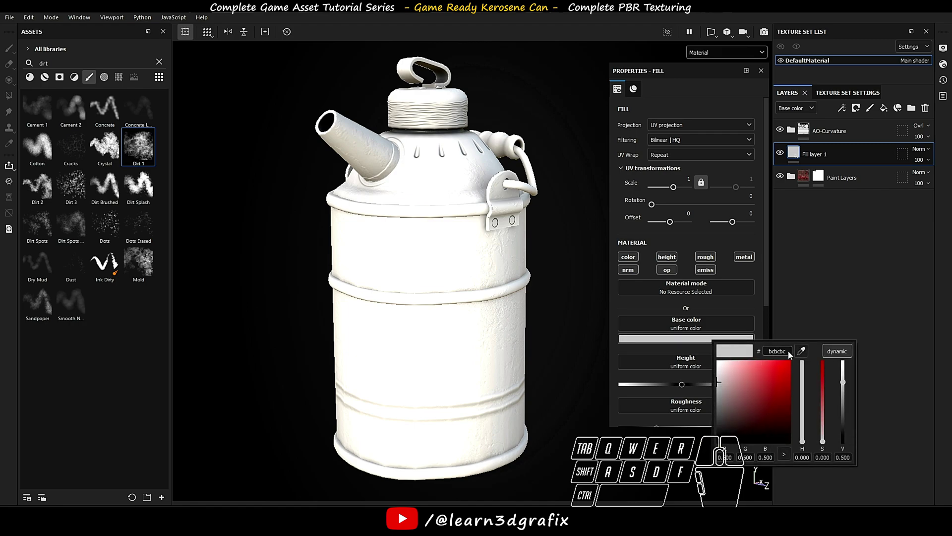
{"action": "type", "text": "565c"}
{"action": "type", "text": "63"}
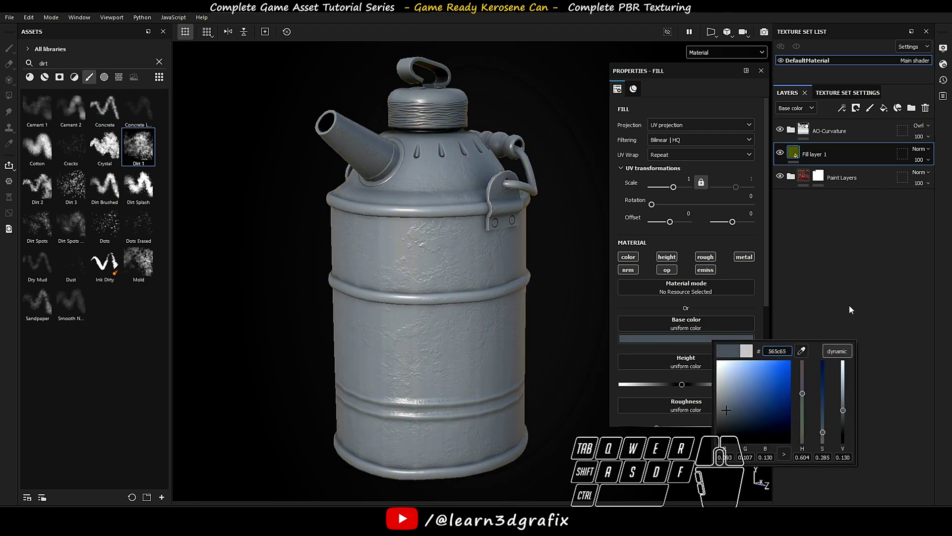
{"action": "left_click", "coordinate": [849, 305]}
Step: Set the new fill layer's metallic to 0.5686 and roughness to 0.2
{"action": "scroll", "coordinate": [669, 336], "scroll_direction": "down", "scroll_amount": 3}
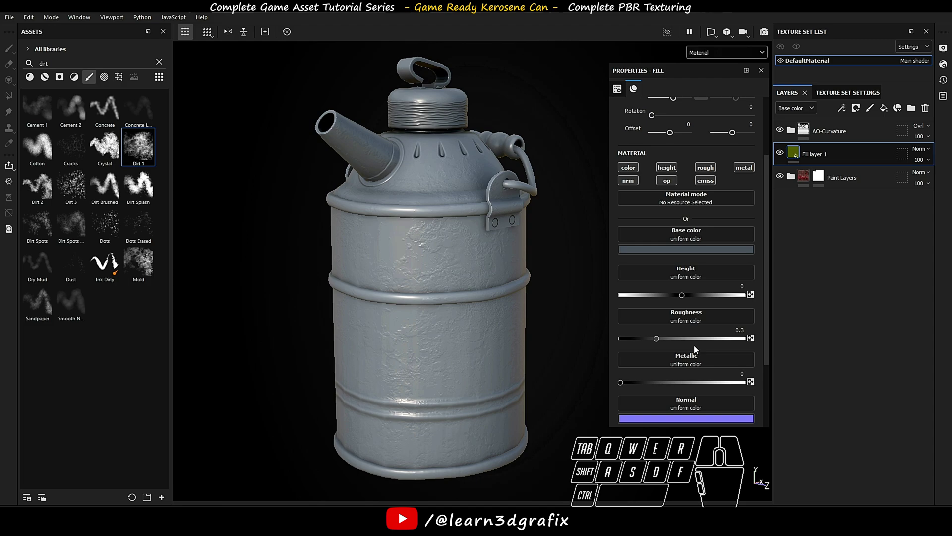
{"action": "left_click_drag", "start_coordinate": [648, 383], "coordinate": [691, 382]}
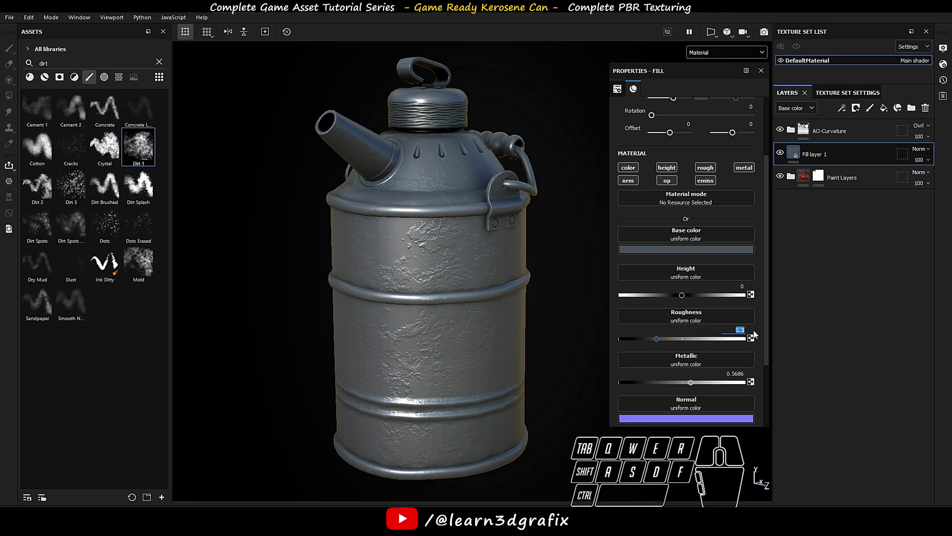
{"action": "scroll", "coordinate": [754, 336], "scroll_direction": "down", "scroll_amount": 2}
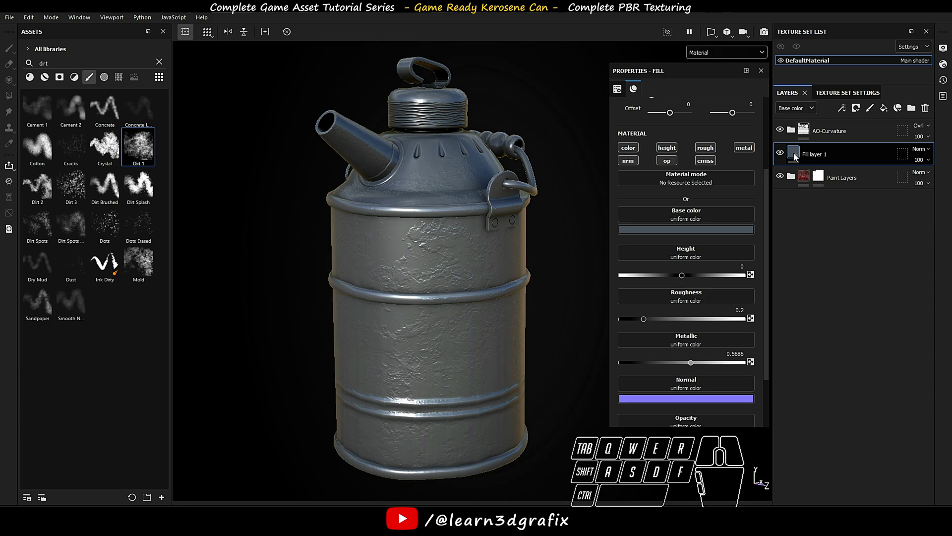
Step: Give the blue-grey fill layer a black mask containing a paint effect
{"action": "right_click", "coordinate": [794, 155]}
{"action": "left_click", "coordinate": [827, 172]}
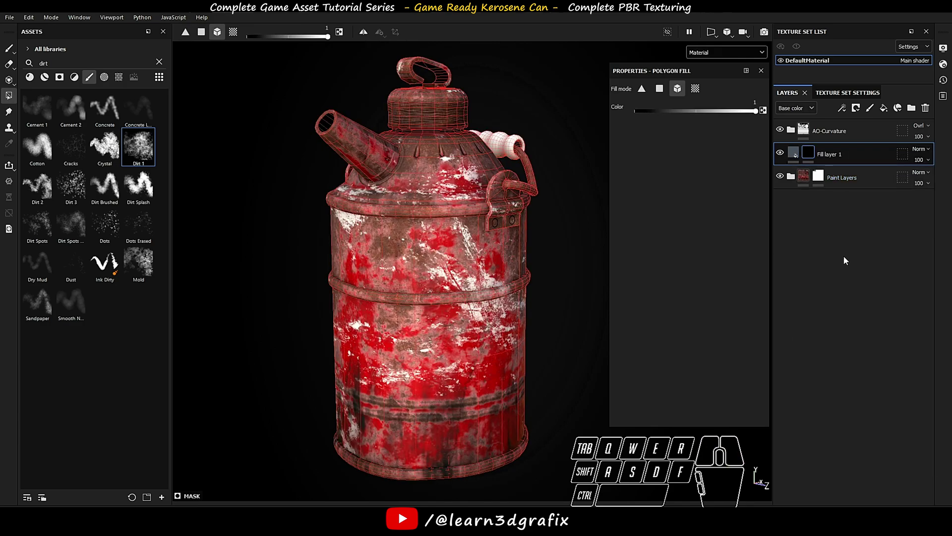
{"action": "left_click", "coordinate": [843, 108]}
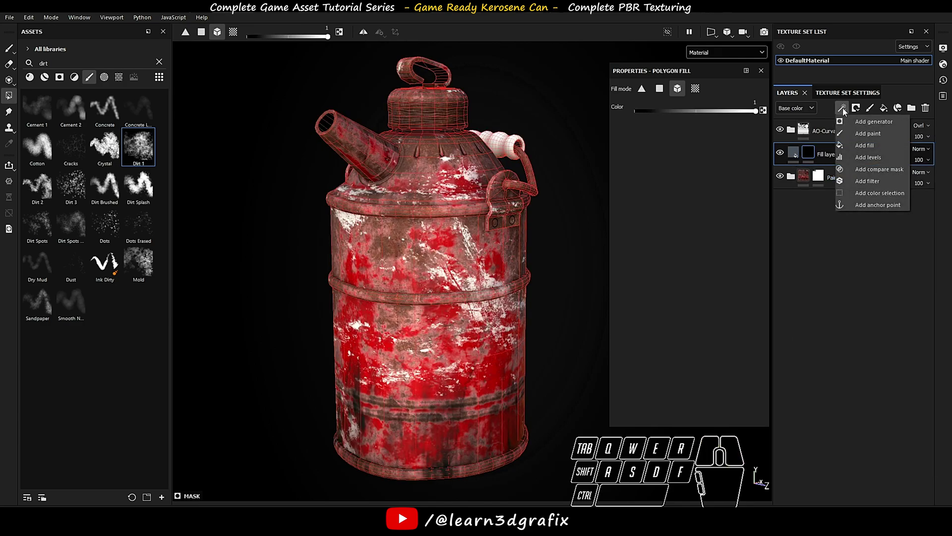
{"action": "left_click", "coordinate": [877, 134]}
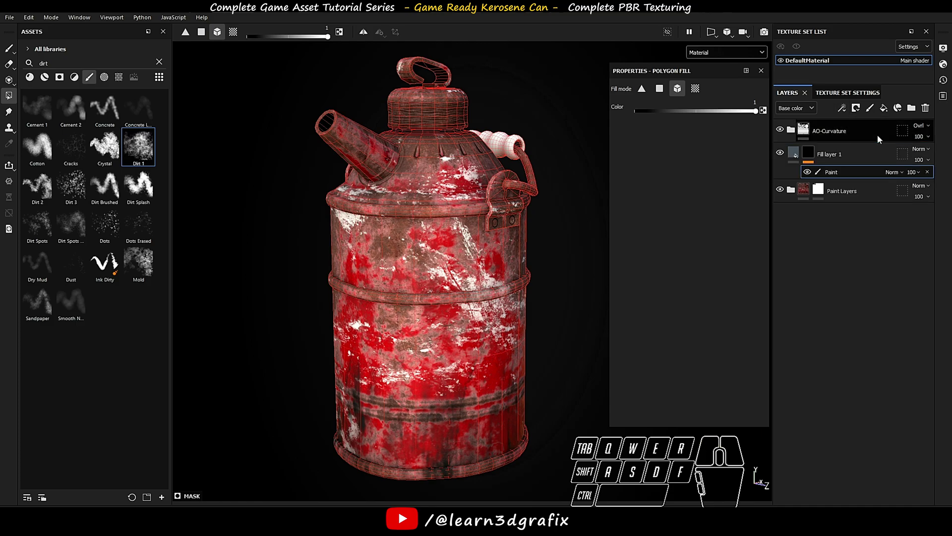
Step: Set the blue-grey fill layer's blend mode to Pin light
{"action": "left_click", "coordinate": [927, 149]}
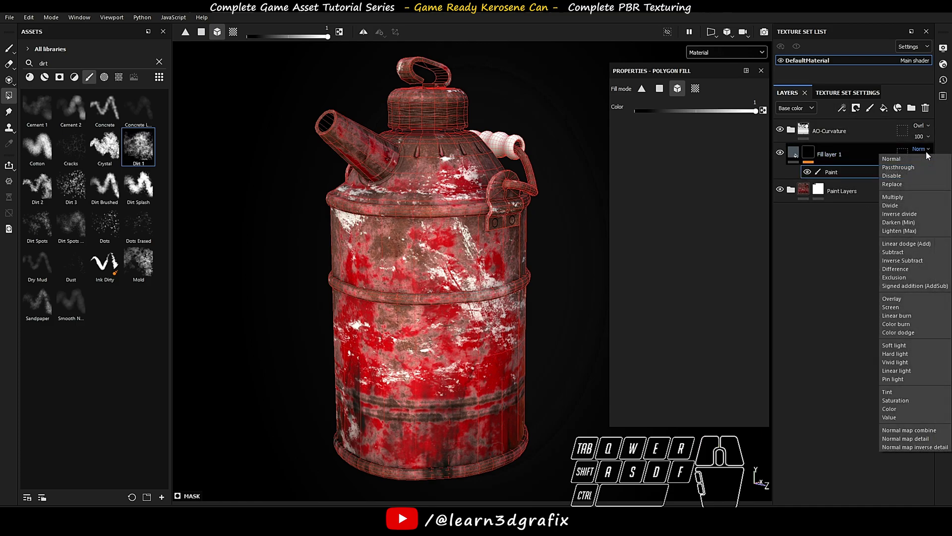
{"action": "left_click", "coordinate": [895, 379]}
{"action": "left_click", "coordinate": [794, 154]}
{"action": "left_click_drag", "start_coordinate": [488, 253], "coordinate": [506, 253], "text": "alt"}
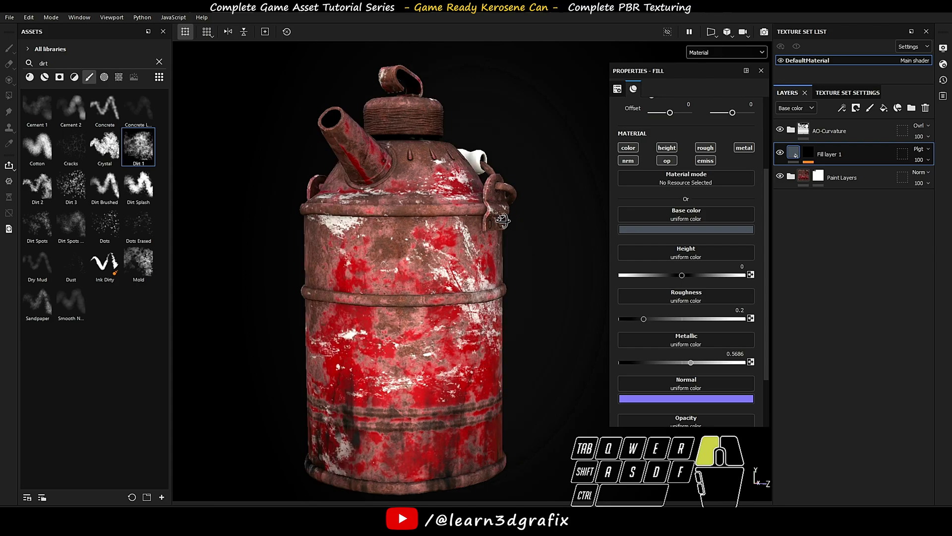
{"action": "middle_click_drag", "start_coordinate": [506, 253], "coordinate": [517, 240], "text": "alt"}
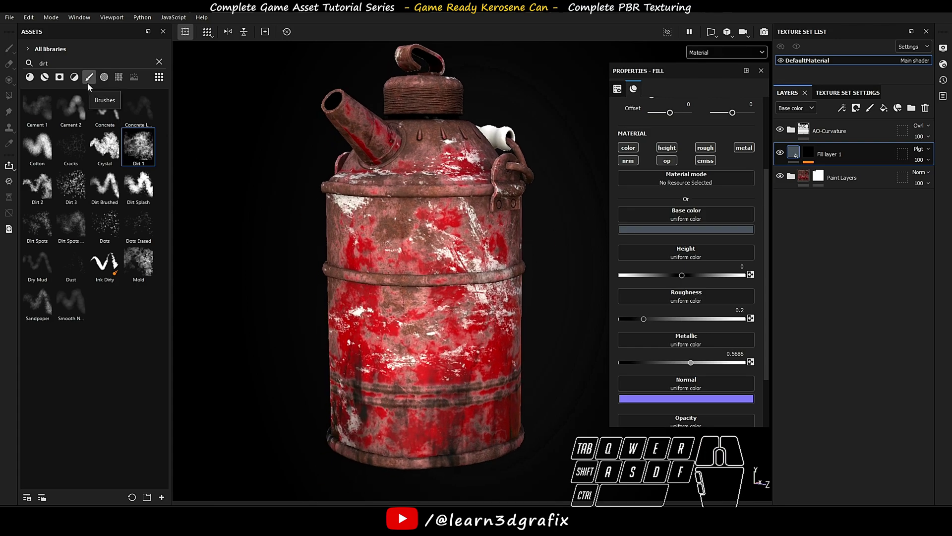
Step: Search the assets for "oil leak", choose the Oil Leaks brush and select the blue-grey fill layer's mask
{"action": "left_click_drag", "start_coordinate": [114, 64], "coordinate": [28, 64]}
{"action": "type", "text": "oil leak"}
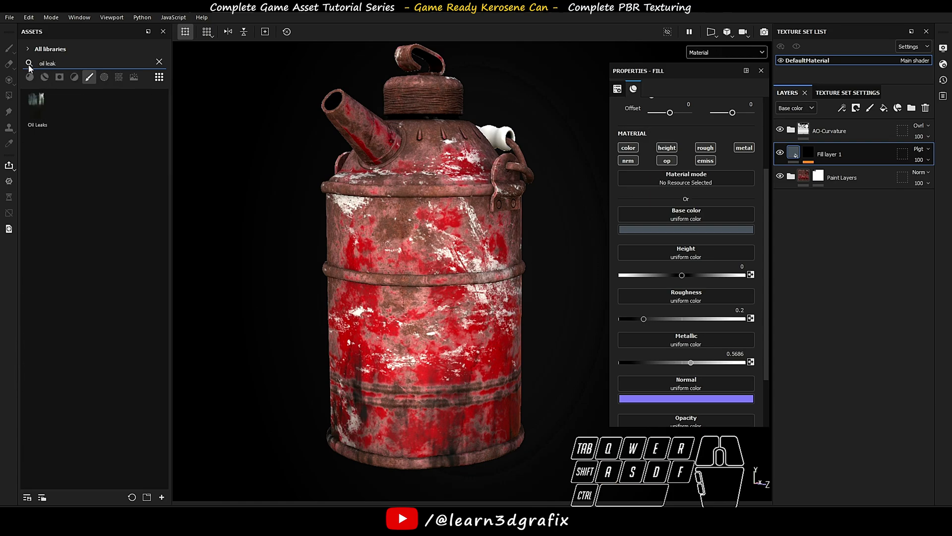
{"action": "type", "text": " br"}
{"action": "key", "text": "BackSpace"}
{"action": "key", "text": "BackSpace"}
{"action": "key", "text": "BackSpace"}
{"action": "key", "text": "BackSpace"}
{"action": "key", "text": "BackSpace"}
{"action": "key", "text": "BackSpace"}
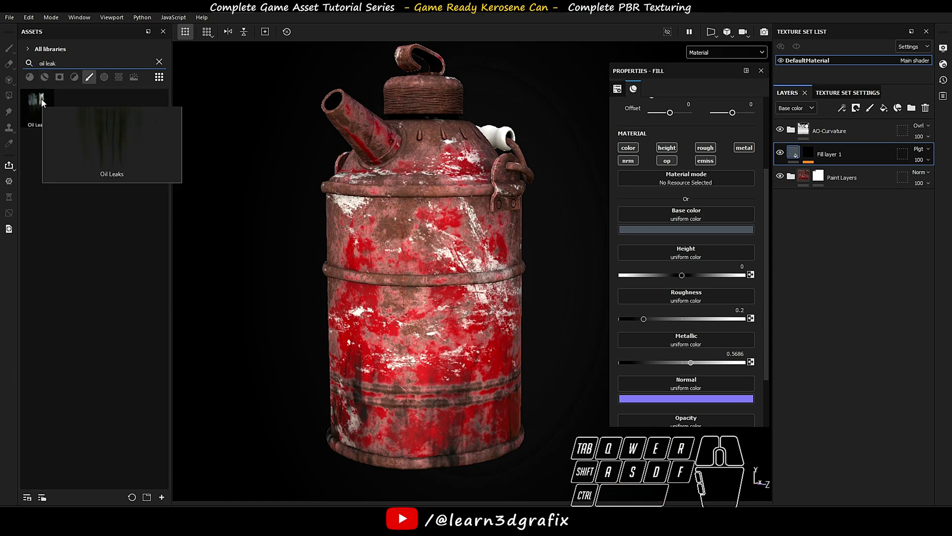
{"action": "left_click", "coordinate": [41, 99]}
{"action": "left_click", "coordinate": [808, 153]}
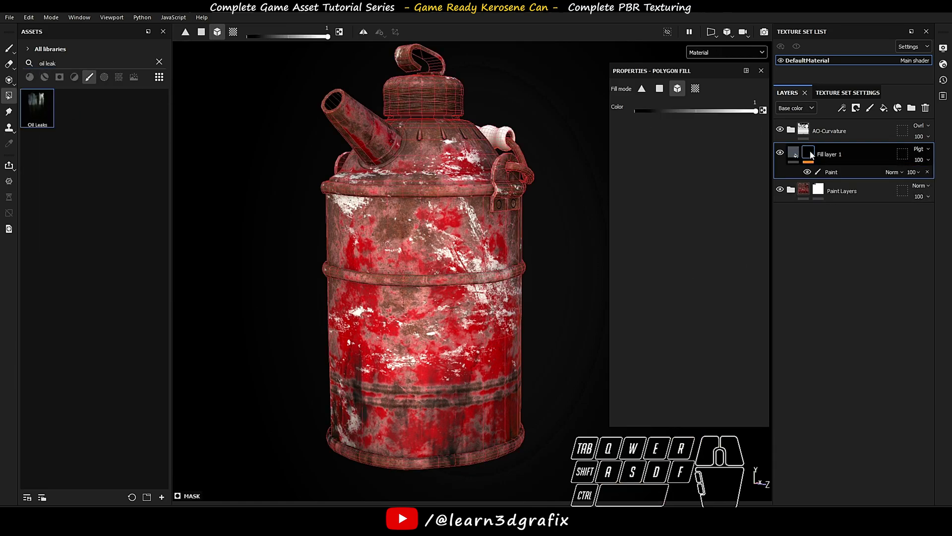
Step: Activate the Oil Leaks brush on the mask's paint effect and set its grayscale value to 1
{"action": "left_click", "coordinate": [6, 49]}
{"action": "left_click", "coordinate": [38, 106]}
{"action": "scroll", "coordinate": [410, 164], "scroll_direction": "up", "scroll_amount": 4}
{"action": "scroll", "coordinate": [699, 246], "scroll_direction": "down", "scroll_amount": 1}
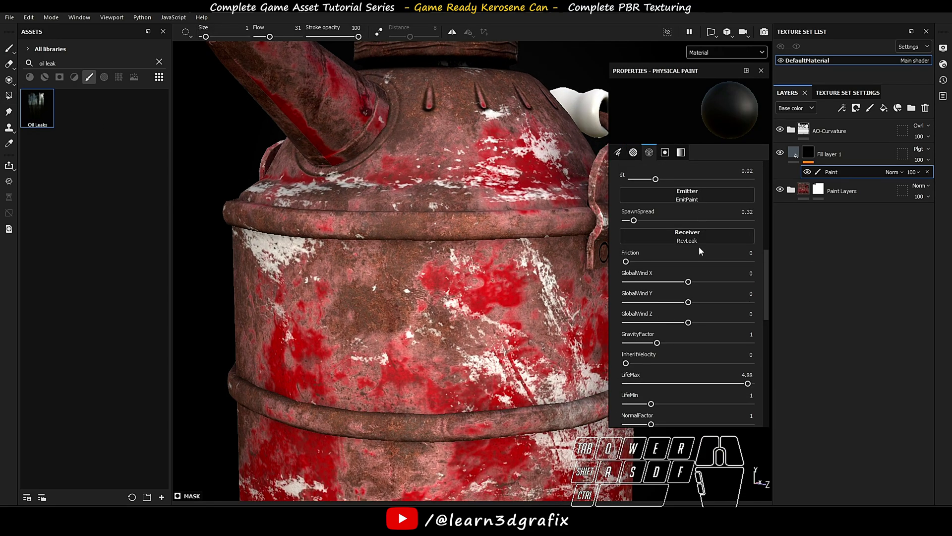
{"action": "scroll", "coordinate": [699, 247], "scroll_direction": "down", "scroll_amount": 5}
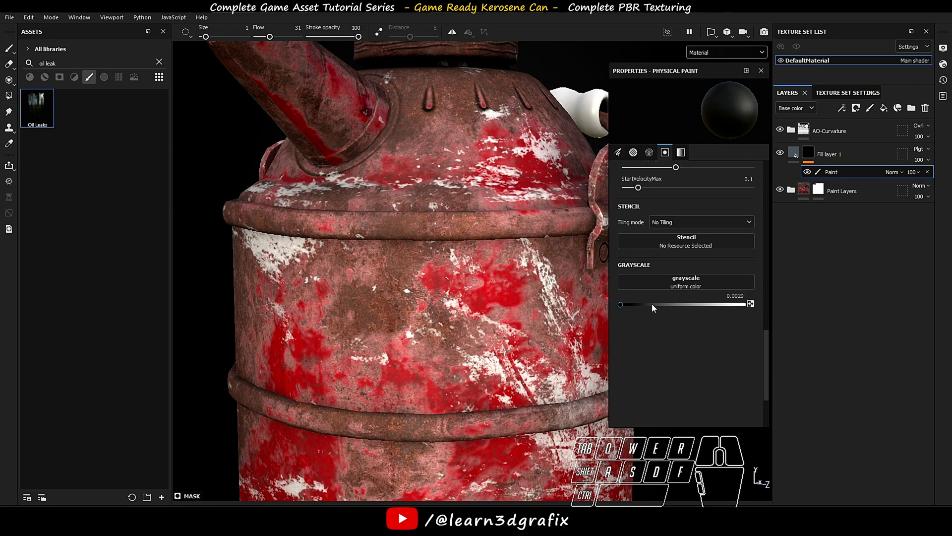
{"action": "left_click_drag", "start_coordinate": [652, 304], "coordinate": [746, 304]}
Step: Set the Oil Leaks brush size to 4.17, switching the viewport to the mask display and back to Material
{"action": "left_click_drag", "start_coordinate": [397, 248], "coordinate": [489, 243], "text": "alt"}
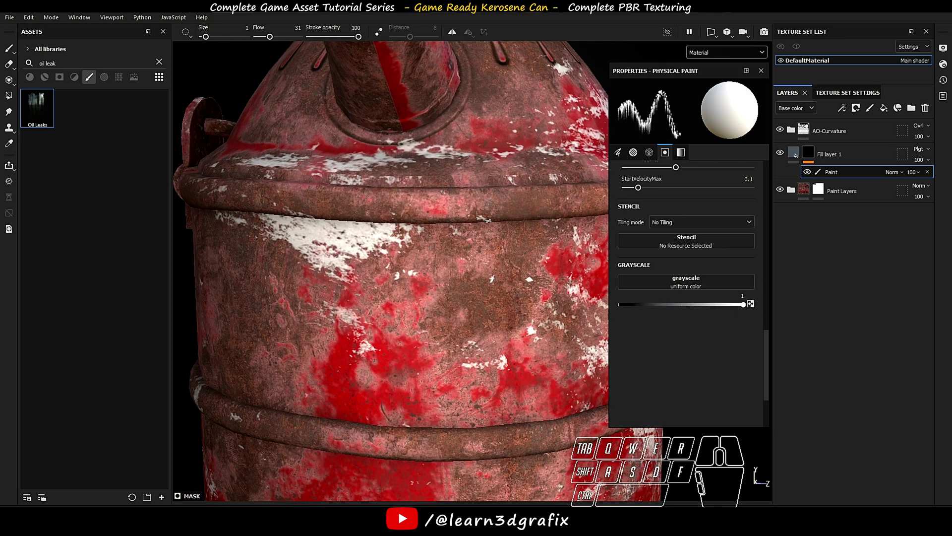
{"action": "left_click", "coordinate": [726, 52]}
{"action": "scroll", "coordinate": [714, 99], "scroll_direction": "down", "scroll_amount": 2}
{"action": "left_click", "coordinate": [702, 115]}
{"action": "right_click_drag", "start_coordinate": [401, 201], "coordinate": [418, 201], "text": "ctrl"}
{"action": "left_click", "coordinate": [727, 52]}
{"action": "scroll", "coordinate": [721, 78], "scroll_direction": "up", "scroll_amount": 1}
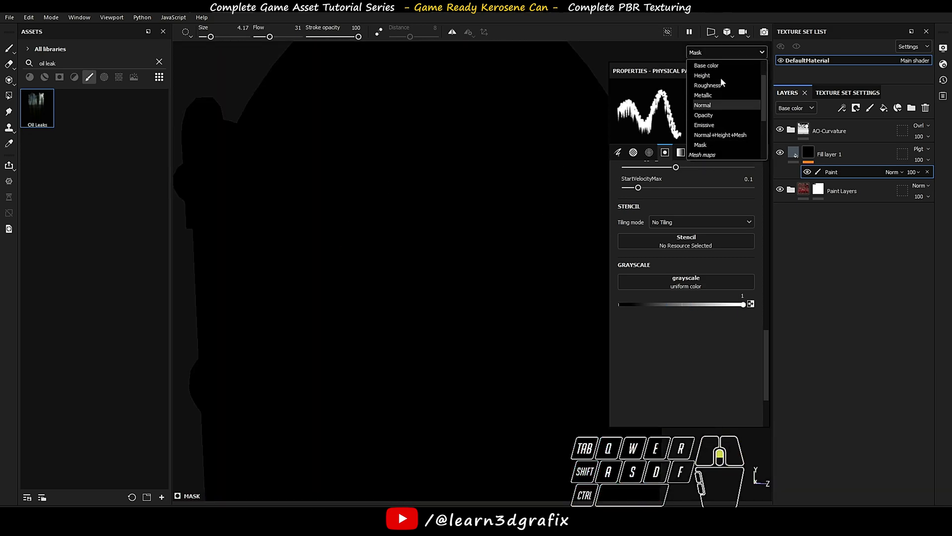
{"action": "scroll", "coordinate": [722, 78], "scroll_direction": "up", "scroll_amount": 1}
{"action": "left_click", "coordinate": [709, 66]}
Step: Paint oil leak strokes on the can's upper shoulder and rim directly below the spout
{"action": "mouse_move", "coordinate": [358, 142]}
{"action": "left_mouse_down"}
{"action": "mouse_move", "coordinate": [436, 161]}
{"action": "mouse_move", "coordinate": [402, 199]}
{"action": "left_mouse_up"}
{"action": "middle_click_drag", "start_coordinate": [401, 198], "coordinate": [417, 205], "text": "alt"}
{"action": "left_click_drag", "start_coordinate": [350, 148], "coordinate": [381, 207]}
{"action": "left_click_drag", "start_coordinate": [484, 130], "coordinate": [432, 133], "text": "alt"}
{"action": "left_click_drag", "start_coordinate": [468, 107], "coordinate": [407, 161]}
{"action": "left_click_drag", "start_coordinate": [422, 124], "coordinate": [384, 93], "text": "alt"}
{"action": "left_click_drag", "start_coordinate": [369, 160], "coordinate": [412, 198]}
{"action": "left_click_drag", "start_coordinate": [367, 114], "coordinate": [329, 84], "text": "alt"}
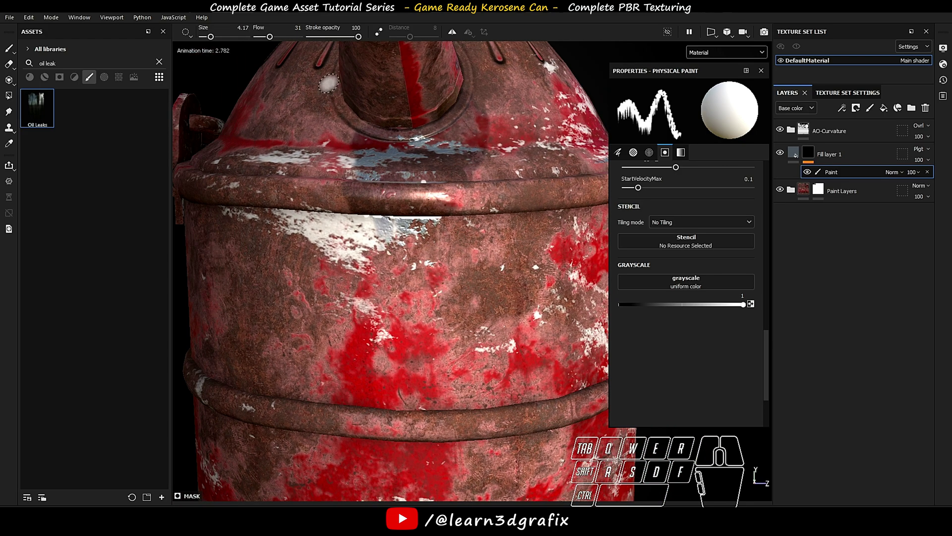
Step: Set the brush flow to 79 and paint more oil drips below the spout in the Mask display
{"action": "left_click", "coordinate": [380, 196]}
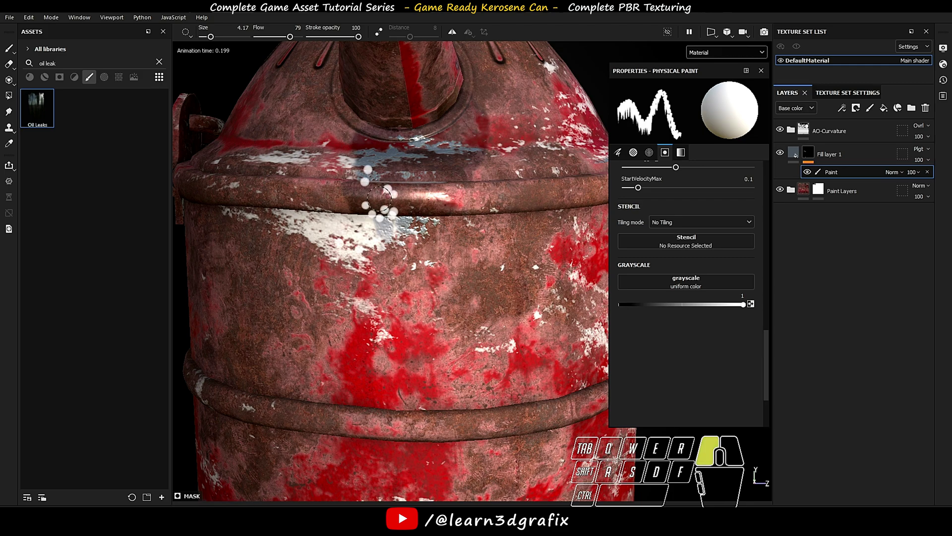
{"action": "left_click", "coordinate": [718, 52]}
{"action": "left_click", "coordinate": [700, 144]}
{"action": "left_click", "coordinate": [475, 189]}
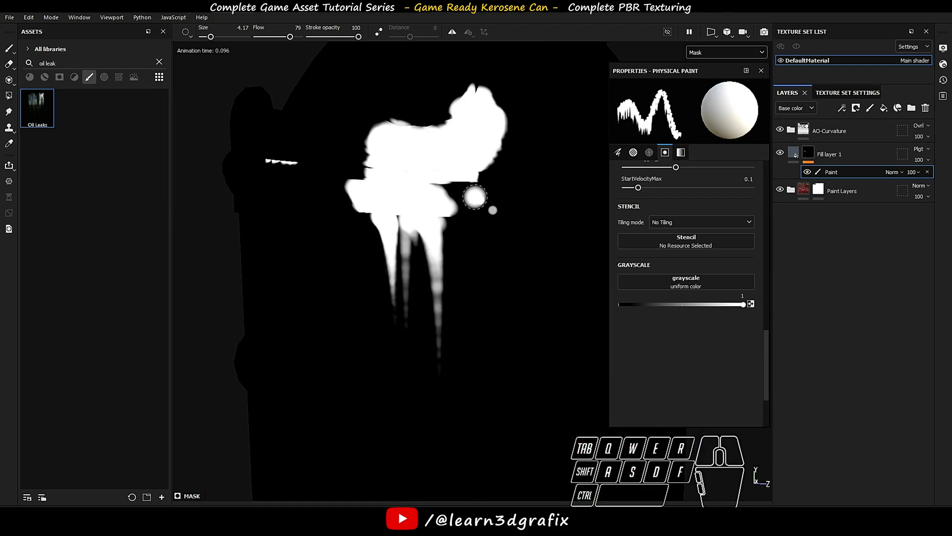
{"action": "mouse_move", "coordinate": [452, 191]}
{"action": "left_mouse_down", "text": "alt"}
{"action": "mouse_move", "coordinate": [477, 230]}
{"action": "mouse_move", "coordinate": [494, 198]}
{"action": "mouse_move", "coordinate": [482, 178]}
{"action": "left_mouse_up", "text": "alt"}
{"action": "mouse_move", "coordinate": [396, 214]}
{"action": "left_mouse_down", "text": "alt"}
{"action": "mouse_move", "coordinate": [430, 224]}
{"action": "mouse_move", "coordinate": [396, 217]}
{"action": "mouse_move", "coordinate": [370, 192]}
{"action": "mouse_move", "coordinate": [400, 170]}
{"action": "mouse_move", "coordinate": [417, 215]}
{"action": "left_mouse_up", "text": "alt"}
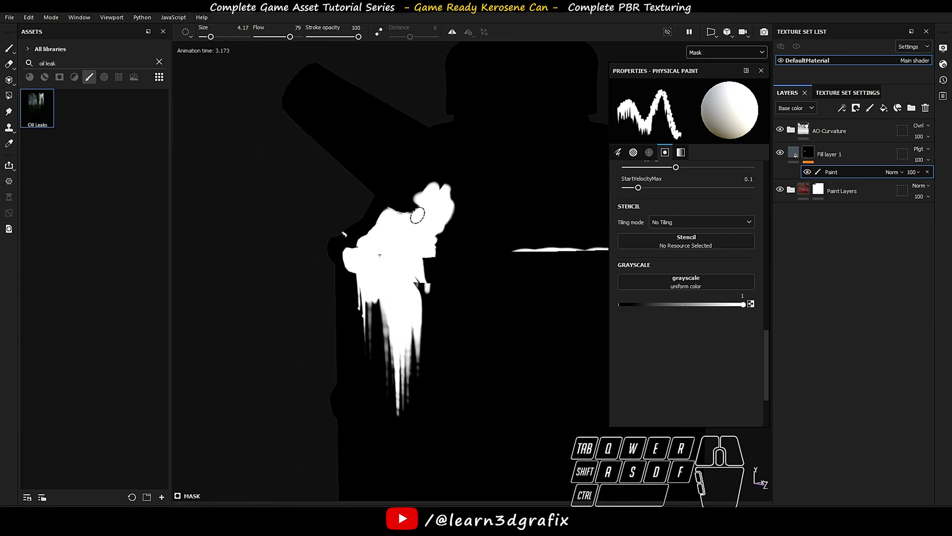
Step: Return the viewport to Material display and paint oil leaks around the spout's mouth and underside
{"action": "left_click", "coordinate": [699, 52]}
{"action": "left_click", "coordinate": [711, 77]}
{"action": "left_click_drag", "start_coordinate": [570, 178], "coordinate": [546, 200], "text": "alt"}
{"action": "right_click_drag", "start_coordinate": [546, 200], "coordinate": [415, 194], "text": "alt"}
{"action": "mouse_move", "coordinate": [415, 194]}
{"action": "left_mouse_down", "text": "alt"}
{"action": "mouse_move", "coordinate": [342, 188]}
{"action": "mouse_move", "coordinate": [395, 227]}
{"action": "left_mouse_up", "text": "alt"}
{"action": "left_click", "coordinate": [395, 229]}
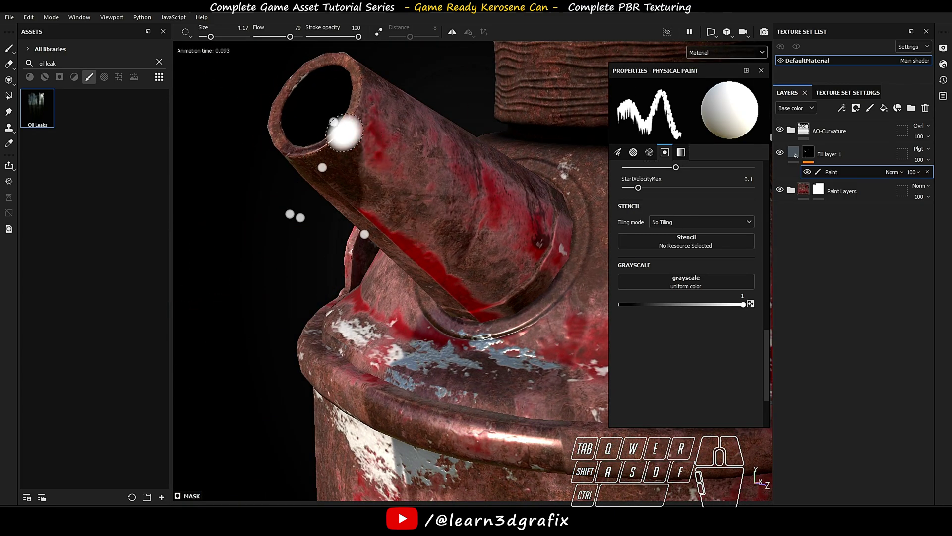
{"action": "mouse_move", "coordinate": [344, 132]}
{"action": "left_mouse_down", "text": "alt"}
{"action": "mouse_move", "coordinate": [403, 153]}
{"action": "mouse_move", "coordinate": [364, 241]}
{"action": "mouse_move", "coordinate": [282, 286]}
{"action": "mouse_move", "coordinate": [351, 245]}
{"action": "mouse_move", "coordinate": [389, 251]}
{"action": "left_mouse_up", "text": "alt"}
{"action": "left_click", "coordinate": [364, 241]}
{"action": "mouse_move", "coordinate": [396, 253]}
{"action": "left_mouse_down"}
{"action": "mouse_move", "coordinate": [432, 186]}
{"action": "mouse_move", "coordinate": [415, 127]}
{"action": "left_mouse_up"}
Step: Paint oil leaks along the other side of the spout and around its base on the can
{"action": "left_click_drag", "start_coordinate": [414, 126], "coordinate": [431, 202], "text": "alt"}
{"action": "scroll", "coordinate": [352, 223], "scroll_direction": "up", "scroll_amount": 2}
{"action": "mouse_move", "coordinate": [277, 208]}
{"action": "left_mouse_down", "text": "alt"}
{"action": "mouse_move", "coordinate": [352, 223]}
{"action": "mouse_move", "coordinate": [379, 266]}
{"action": "mouse_move", "coordinate": [354, 222]}
{"action": "left_mouse_up", "text": "alt"}
{"action": "left_click", "coordinate": [379, 266]}
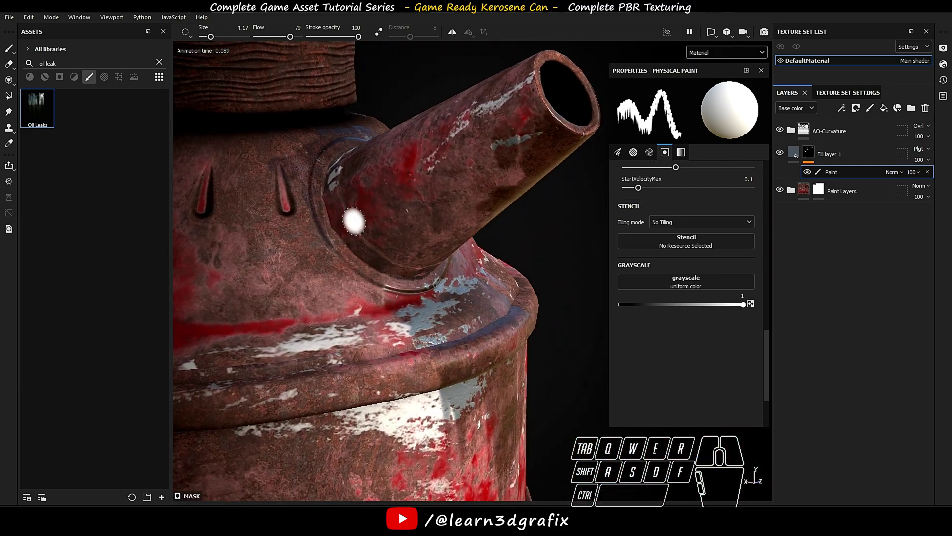
{"action": "left_click_drag", "start_coordinate": [402, 299], "coordinate": [320, 151]}
{"action": "mouse_move", "coordinate": [400, 251]}
{"action": "left_mouse_down", "text": "alt"}
{"action": "mouse_move", "coordinate": [450, 196]}
{"action": "mouse_move", "coordinate": [493, 200]}
{"action": "mouse_move", "coordinate": [377, 233]}
{"action": "mouse_move", "coordinate": [407, 242]}
{"action": "left_mouse_up", "text": "alt"}
{"action": "scroll", "coordinate": [377, 233], "scroll_direction": "down", "scroll_amount": 4}
{"action": "middle_click_drag", "start_coordinate": [407, 242], "coordinate": [387, 230], "text": "alt"}
{"action": "left_click_drag", "start_coordinate": [387, 230], "coordinate": [369, 228], "text": "alt"}
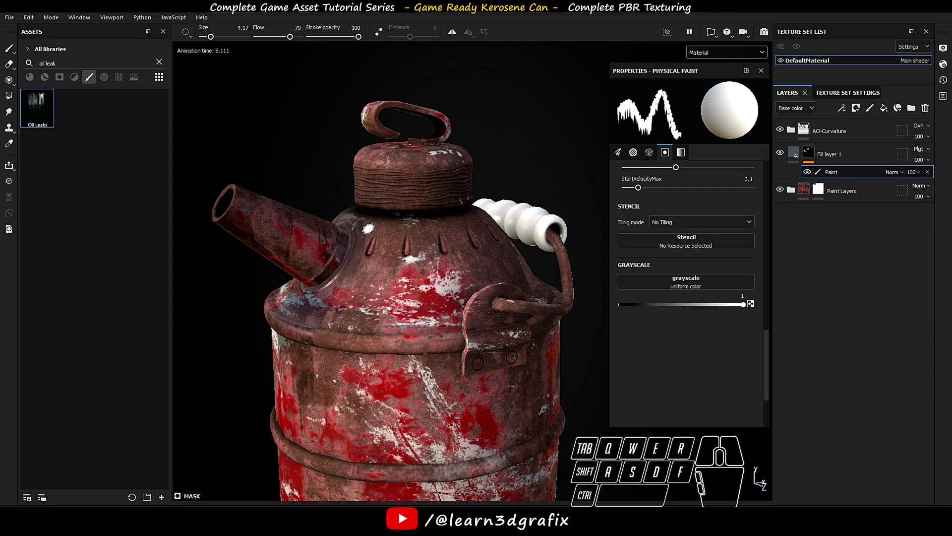
Step: Search the assets for "watercolor", choose the fourth watercolor brush and paint oil stains around the cap's base
{"action": "type", "text": "watercolor"}
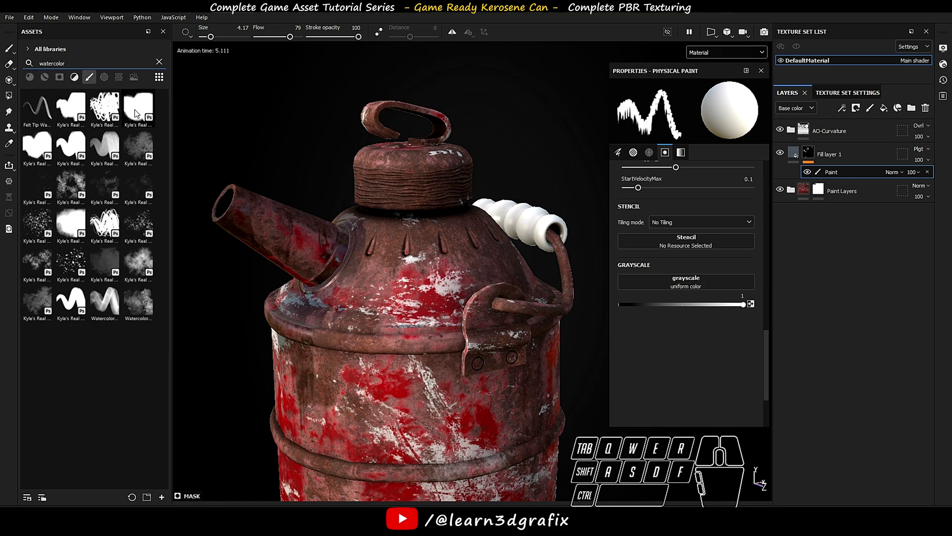
{"action": "left_click", "coordinate": [137, 114]}
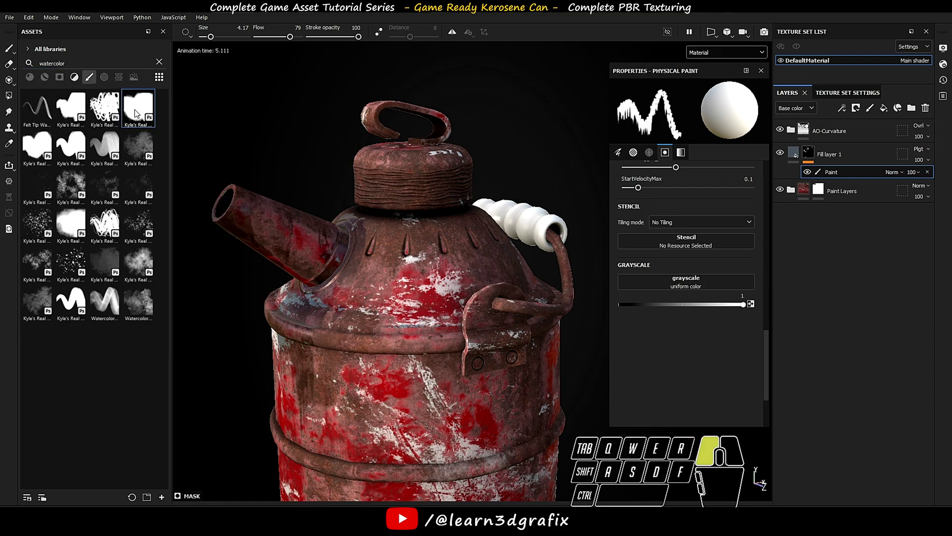
{"action": "scroll", "coordinate": [425, 219], "scroll_direction": "up", "scroll_amount": 5}
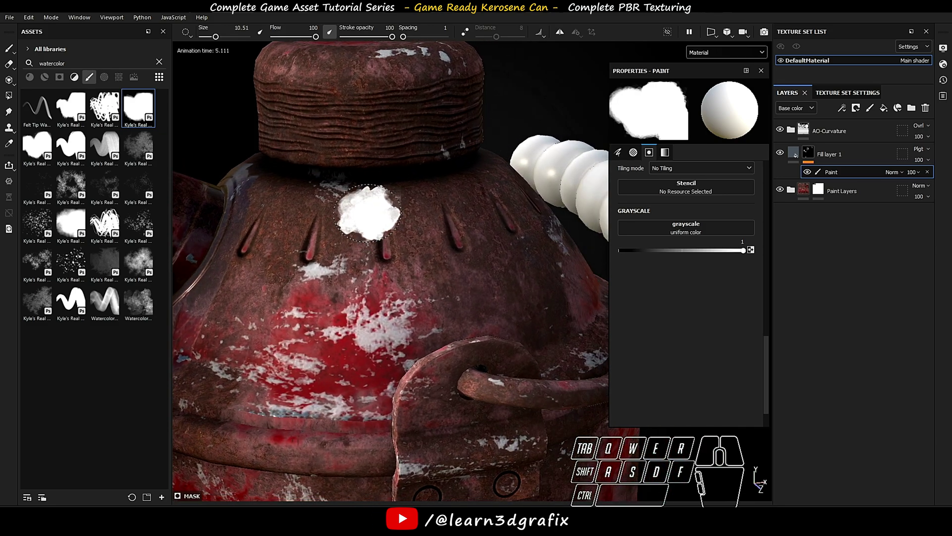
{"action": "left_click_drag", "start_coordinate": [367, 212], "coordinate": [351, 185], "text": "alt"}
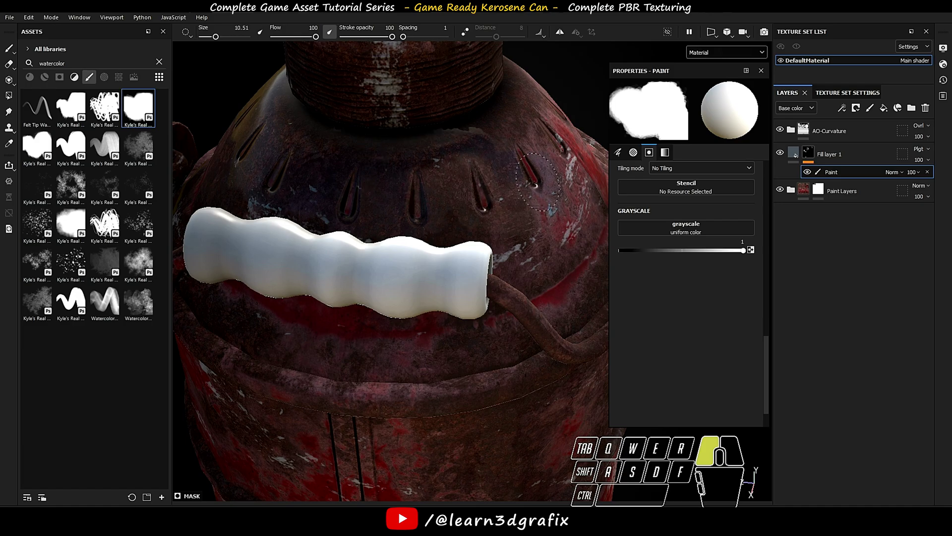
{"action": "mouse_move", "coordinate": [538, 183]}
{"action": "left_mouse_down", "text": "alt"}
{"action": "mouse_move", "coordinate": [422, 125]}
{"action": "mouse_move", "coordinate": [374, 140]}
{"action": "mouse_move", "coordinate": [446, 157]}
{"action": "mouse_move", "coordinate": [329, 238]}
{"action": "left_mouse_up", "text": "alt"}
Step: Set the watercolor brush to size 6.67 and flow 26, and dab oil stains over the spout and its base
{"action": "right_click_drag", "start_coordinate": [392, 120], "coordinate": [363, 120], "text": "ctrl"}
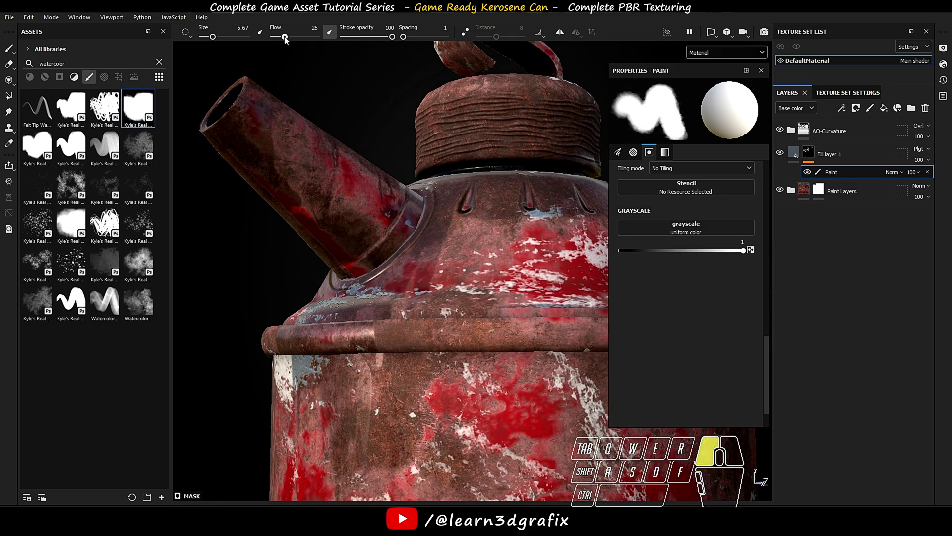
{"action": "left_click_drag", "start_coordinate": [424, 221], "coordinate": [328, 161], "text": "alt"}
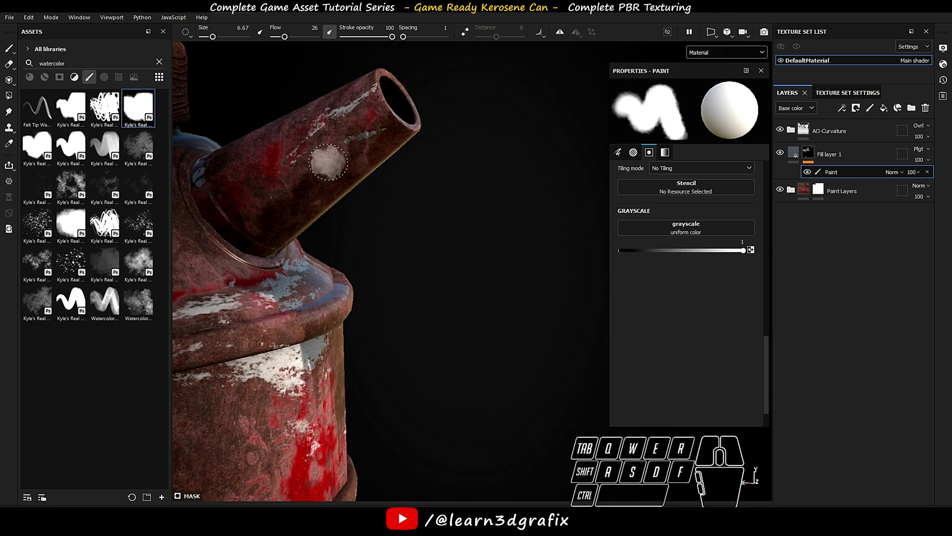
{"action": "mouse_move", "coordinate": [288, 194]}
{"action": "left_mouse_down", "text": "alt"}
{"action": "mouse_move", "coordinate": [501, 214]}
{"action": "mouse_move", "coordinate": [437, 223]}
{"action": "mouse_move", "coordinate": [411, 205]}
{"action": "left_mouse_up", "text": "alt"}
{"action": "scroll", "coordinate": [411, 206], "scroll_direction": "down", "scroll_amount": 1}
{"action": "middle_click_drag", "start_coordinate": [411, 205], "coordinate": [423, 208], "text": "alt"}
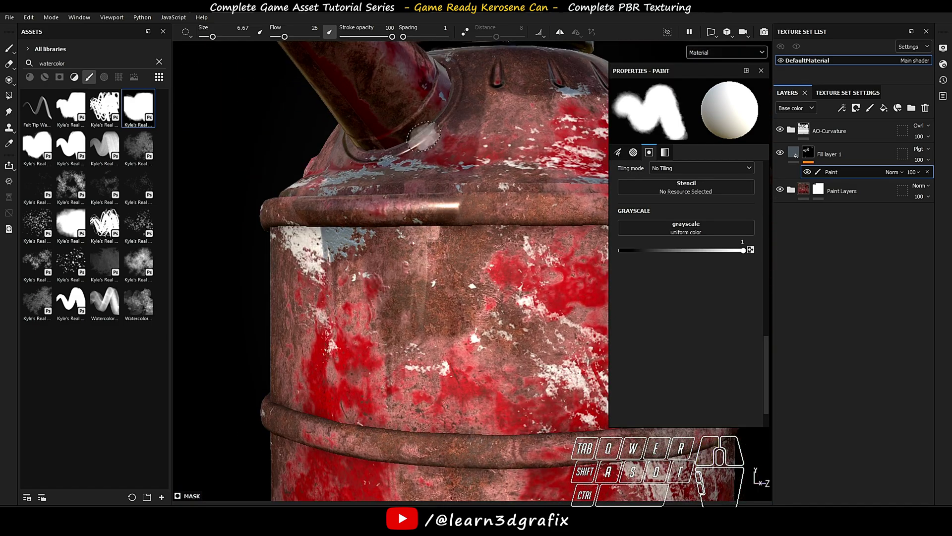
Step: Set the brush size to 9.01 and paint oil stains on the shoulder in front of and beside the spout
{"action": "mouse_move", "coordinate": [424, 137]}
{"action": "right_mouse_down", "text": "alt"}
{"action": "mouse_move", "coordinate": [409, 181]}
{"action": "mouse_move", "coordinate": [424, 173]}
{"action": "right_mouse_up", "text": "alt"}
{"action": "right_click_drag", "start_coordinate": [424, 172], "coordinate": [436, 173], "text": "ctrl"}
{"action": "left_click_drag", "start_coordinate": [491, 196], "coordinate": [375, 228], "text": "alt"}
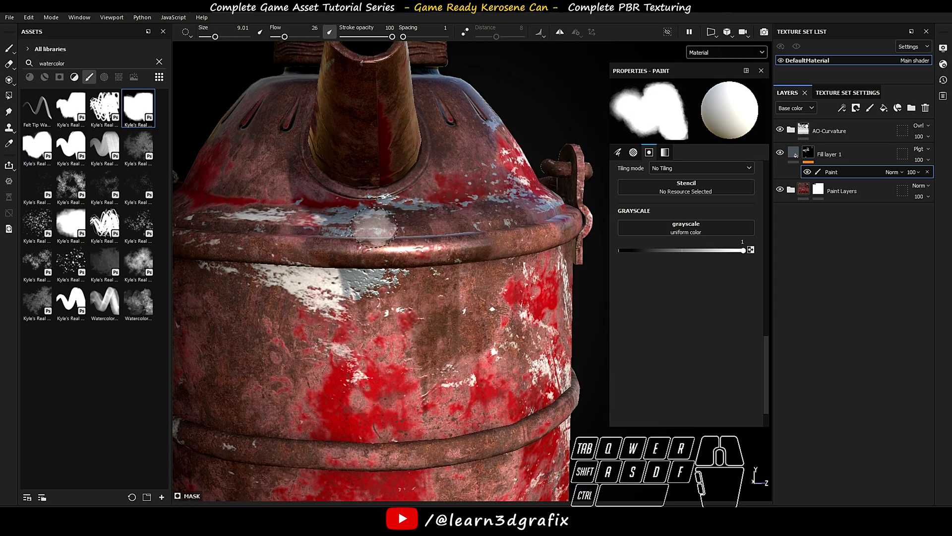
{"action": "right_click_drag", "start_coordinate": [477, 213], "coordinate": [377, 211], "text": "alt"}
{"action": "left_click_drag", "start_coordinate": [376, 211], "coordinate": [318, 208], "text": "alt"}
{"action": "right_click_drag", "start_coordinate": [318, 208], "coordinate": [428, 160], "text": "alt"}
Step: Fade the oil stains on the shoulder with black at flow 5 and size 11.03, and restore white as the paint value
{"action": "key", "text": "x"}
{"action": "left_click_drag", "start_coordinate": [427, 157], "coordinate": [437, 140], "text": "alt"}
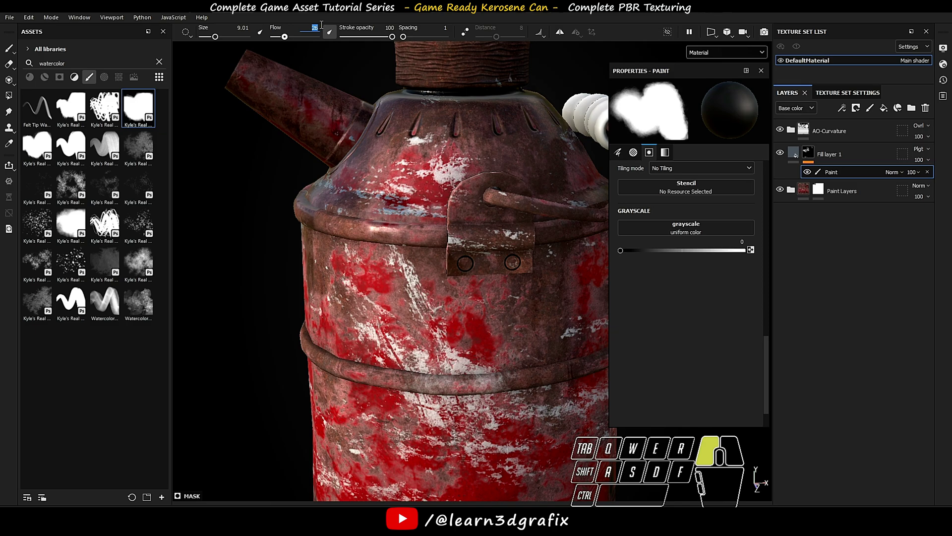
{"action": "left_click_drag", "start_coordinate": [284, 36], "coordinate": [276, 37]}
{"action": "left_click_drag", "start_coordinate": [437, 148], "coordinate": [436, 166], "text": "alt"}
{"action": "right_click_drag", "start_coordinate": [436, 166], "coordinate": [444, 172], "text": "alt"}
{"action": "right_click_drag", "start_coordinate": [443, 171], "coordinate": [452, 172], "text": "ctrl"}
{"action": "mouse_move", "coordinate": [494, 101]}
{"action": "left_mouse_down", "text": "alt"}
{"action": "mouse_move", "coordinate": [487, 165]}
{"action": "mouse_move", "coordinate": [505, 126]}
{"action": "mouse_move", "coordinate": [432, 126]}
{"action": "mouse_move", "coordinate": [441, 124]}
{"action": "left_mouse_up", "text": "alt"}
{"action": "key", "text": "x"}
Step: Examine the oil stains on the whole can from several angles under rotated environment lighting
{"action": "right_click_drag", "start_coordinate": [442, 124], "coordinate": [419, 144], "text": "alt"}
{"action": "right_click_drag", "start_coordinate": [420, 144], "coordinate": [437, 144], "text": "shift"}
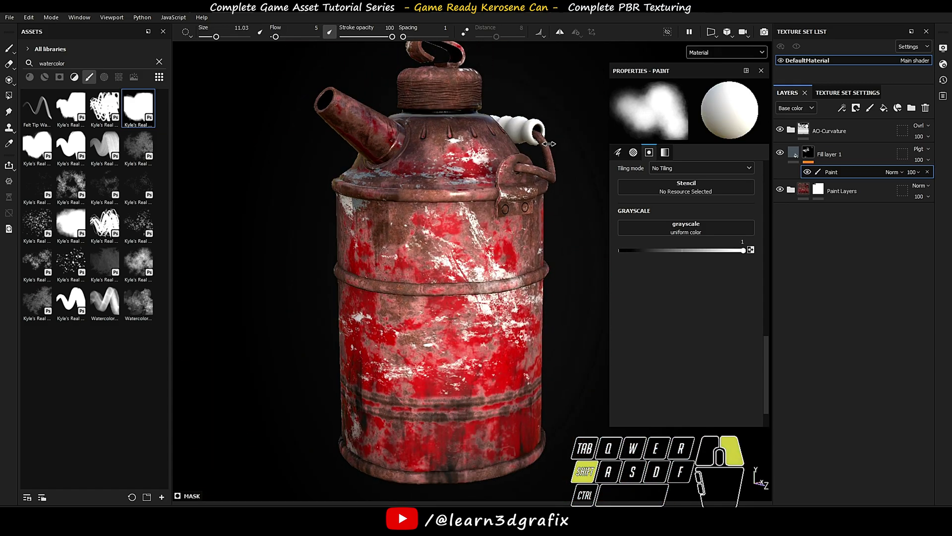
{"action": "scroll", "coordinate": [414, 145], "scroll_direction": "up", "scroll_amount": 3}
{"action": "left_click_drag", "start_coordinate": [446, 148], "coordinate": [432, 151], "text": "alt"}
{"action": "scroll", "coordinate": [432, 151], "scroll_direction": "down", "scroll_amount": 3}
{"action": "left_click_drag", "start_coordinate": [491, 166], "coordinate": [495, 189], "text": "alt"}
{"action": "right_click_drag", "start_coordinate": [494, 189], "coordinate": [466, 192], "text": "shift"}
{"action": "scroll", "coordinate": [467, 192], "scroll_direction": "up", "scroll_amount": 1}
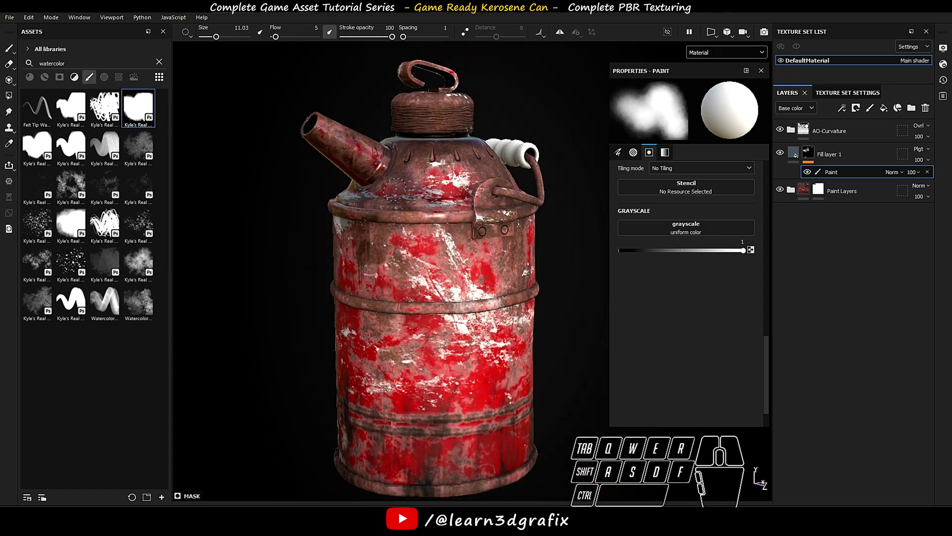
{"action": "left_click_drag", "start_coordinate": [466, 192], "coordinate": [484, 197], "text": "alt"}
Step: Rename the blue-grey fill layer as oil leaks
{"action": "left_click", "coordinate": [794, 153]}
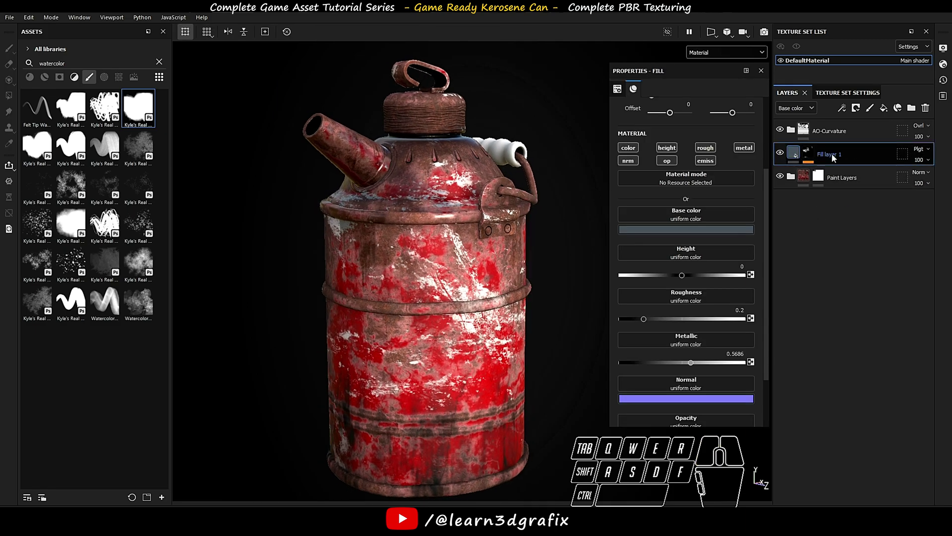
{"action": "key", "text": "Return"}
{"action": "left_click_drag", "start_coordinate": [516, 166], "coordinate": [496, 163], "text": "alt"}
{"action": "mouse_move", "coordinate": [496, 164]}
{"action": "right_mouse_down", "text": "shift"}
{"action": "mouse_move", "coordinate": [471, 163]}
{"action": "mouse_move", "coordinate": [501, 162]}
{"action": "right_mouse_up", "text": "shift"}
{"action": "left_click_drag", "start_coordinate": [501, 162], "coordinate": [499, 161], "text": "alt"}
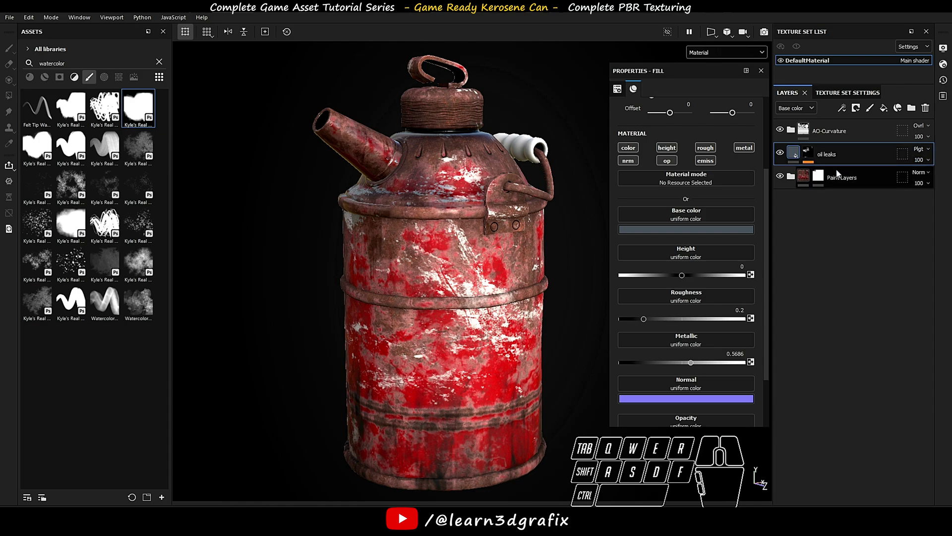
Step: Place a new paint layer inside a new folder above oil leaks and give the folder a black mask
{"action": "left_click", "coordinate": [872, 111]}
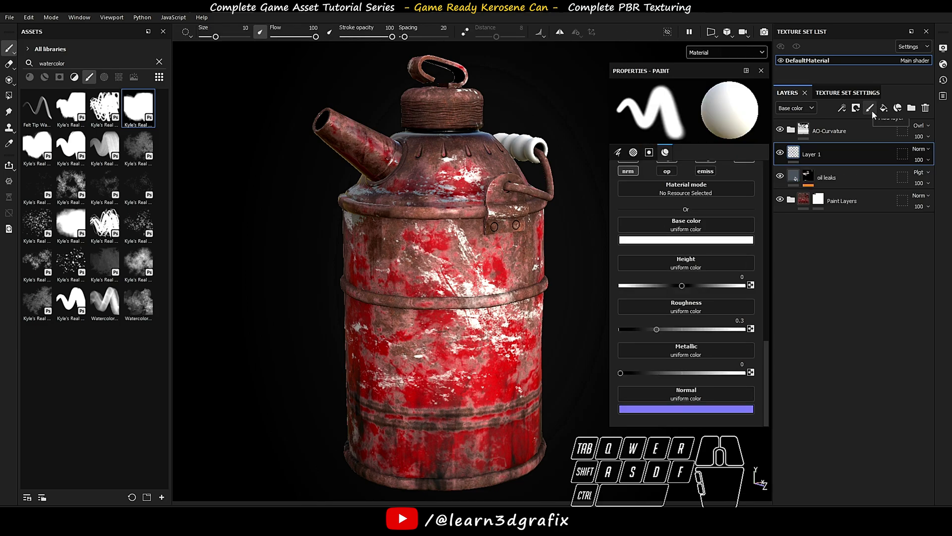
{"action": "left_click", "coordinate": [911, 108]}
{"action": "left_click", "coordinate": [801, 179]}
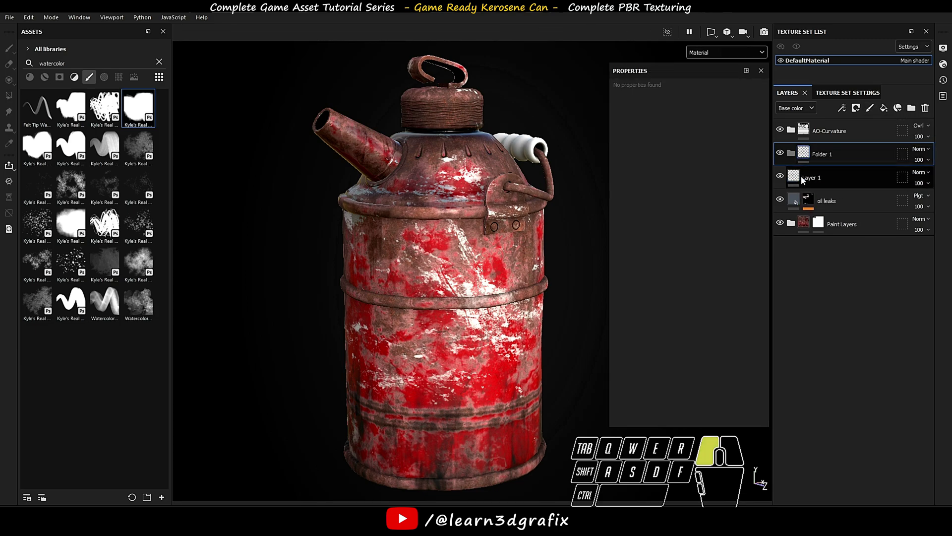
{"action": "left_click_drag", "start_coordinate": [809, 174], "coordinate": [816, 151]}
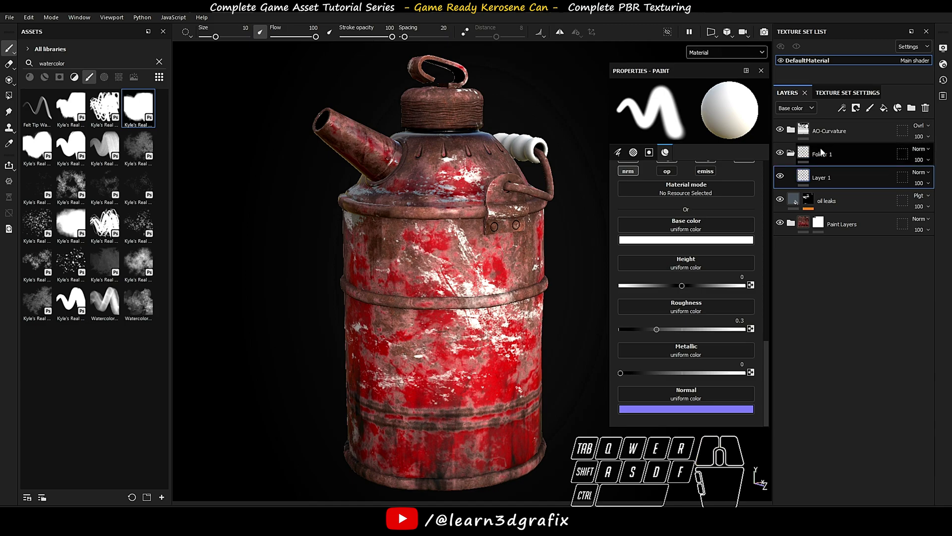
{"action": "right_click", "coordinate": [804, 155]}
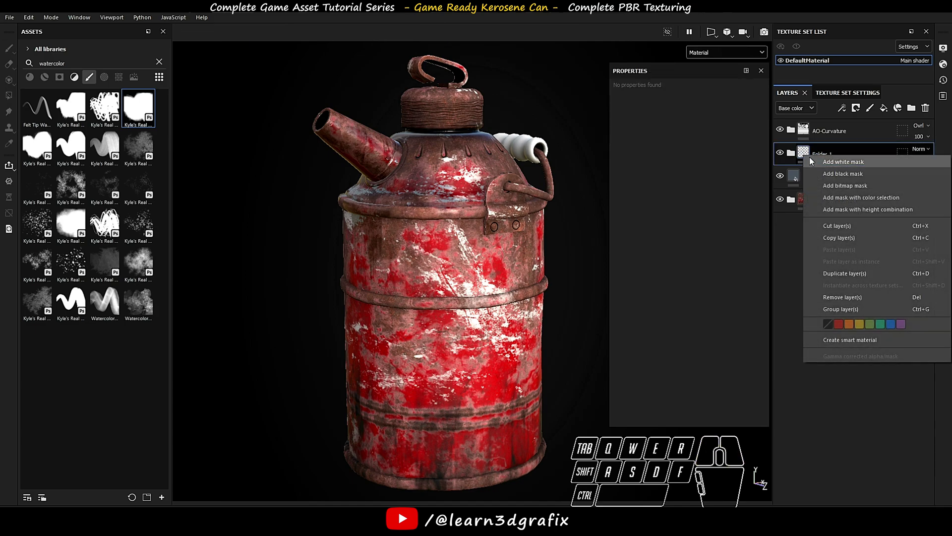
{"action": "left_click", "coordinate": [840, 174]}
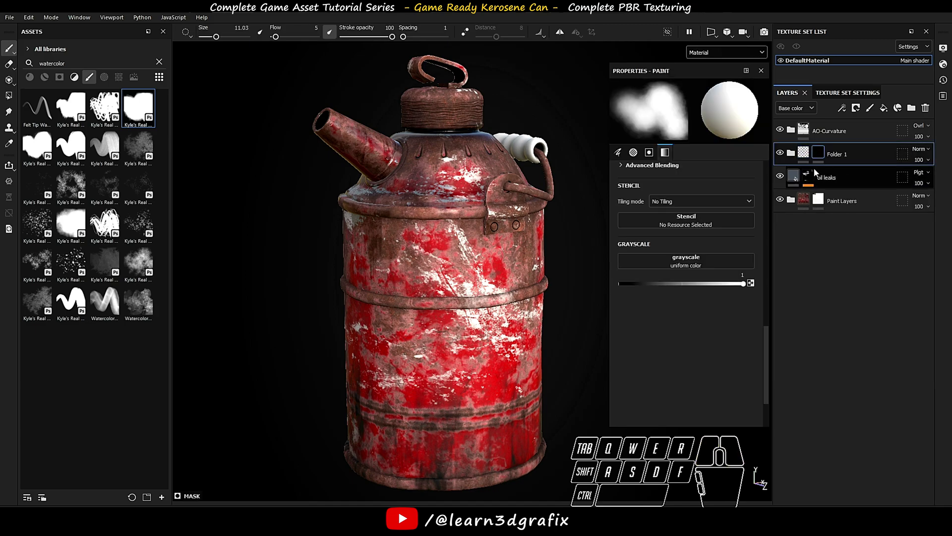
Step: Reveal only the handle grip in the new folder's mask using Polygon Fill in mesh mode with value 1
{"action": "left_click", "coordinate": [8, 96]}
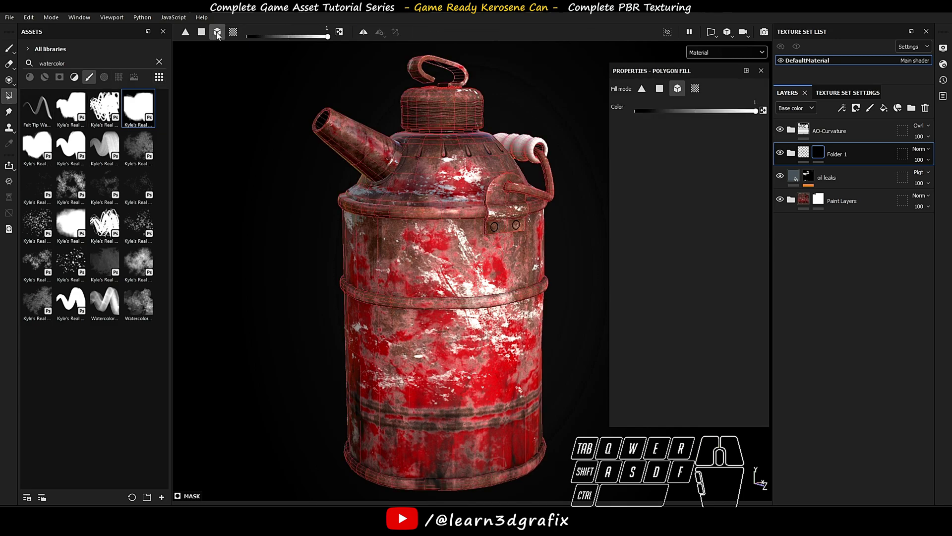
{"action": "left_click_drag", "start_coordinate": [428, 104], "coordinate": [278, 139], "text": "alt"}
{"action": "scroll", "coordinate": [570, 154], "scroll_direction": "up", "scroll_amount": 5}
{"action": "left_click", "coordinate": [726, 52]}
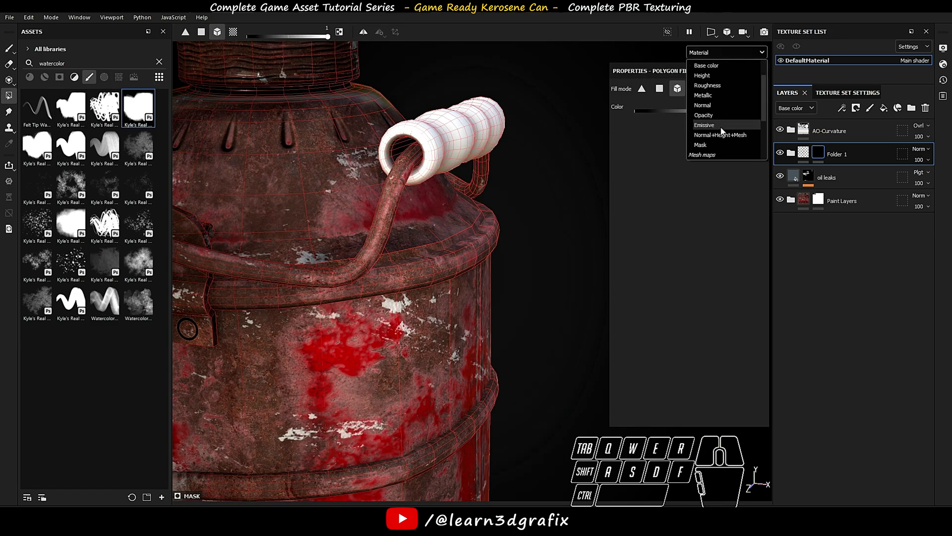
{"action": "left_click", "coordinate": [719, 143]}
{"action": "left_click_drag", "start_coordinate": [464, 130], "coordinate": [590, 132], "text": "alt"}
{"action": "left_click", "coordinate": [486, 133]}
{"action": "scroll", "coordinate": [486, 135], "scroll_direction": "down", "scroll_amount": 4}
{"action": "left_click", "coordinate": [727, 52]}
{"action": "scroll", "coordinate": [716, 82], "scroll_direction": "up", "scroll_amount": 1}
{"action": "left_click", "coordinate": [712, 70]}
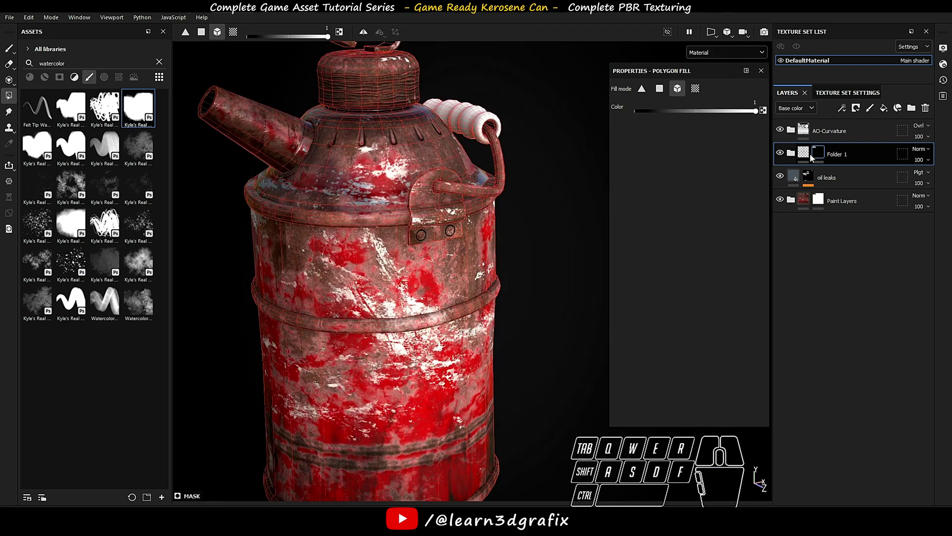
Step: Select the paint layer inside the handle grip's folder and search the materials for "wood rough"
{"action": "left_click", "coordinate": [791, 153]}
{"action": "left_click", "coordinate": [838, 180]}
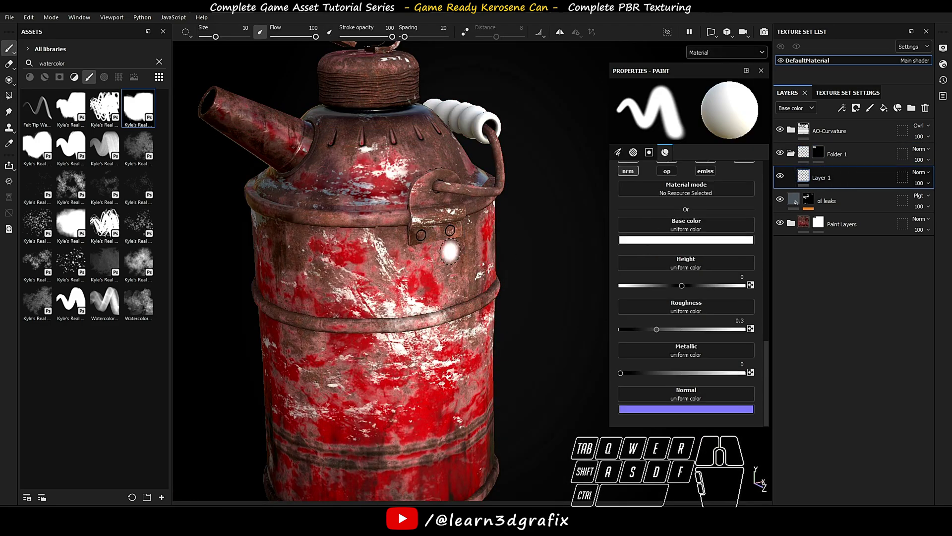
{"action": "left_click", "coordinate": [35, 77]}
{"action": "double_click", "coordinate": [64, 63]}
{"action": "key", "text": "BackSpace"}
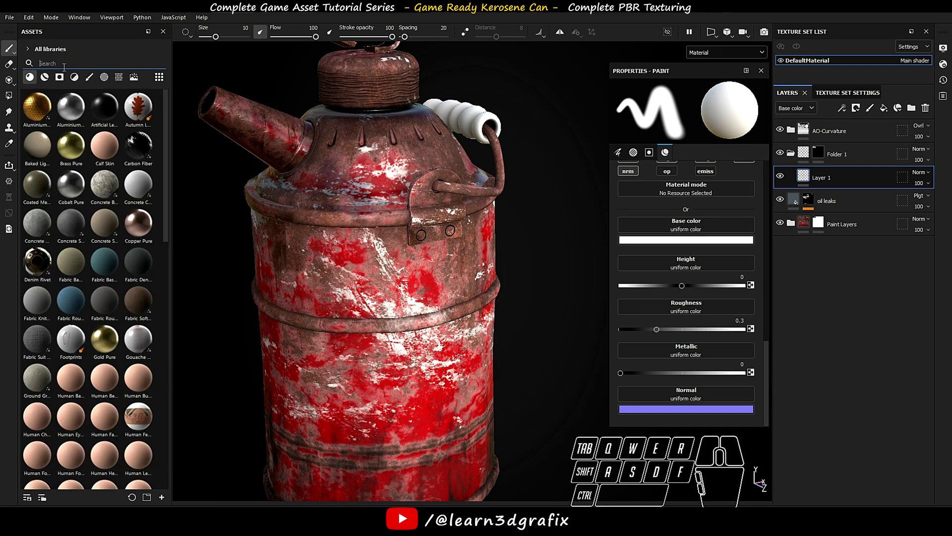
{"action": "type", "text": "wood rough"}
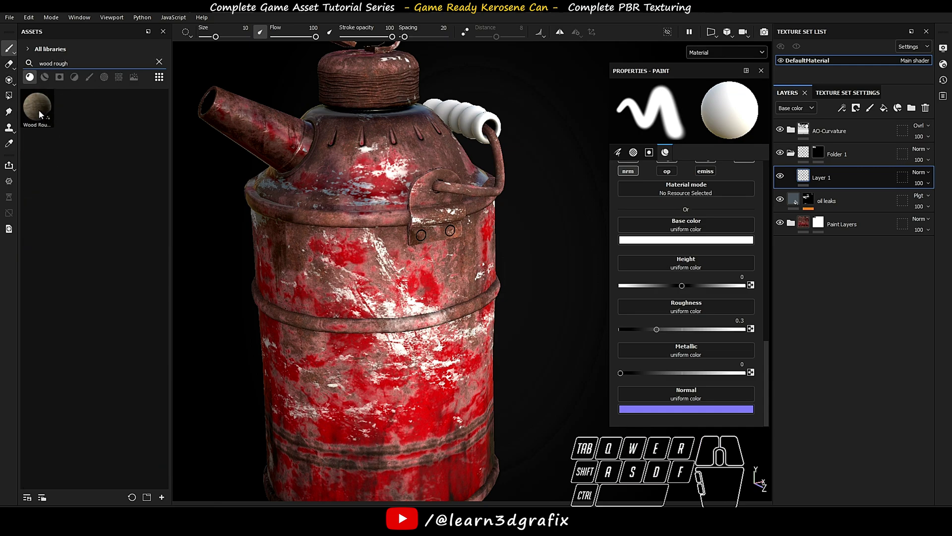
Step: Apply the Wood Rough material as a fill layer inside the handle grip's masked folder and expand its technical parameters
{"action": "left_click_drag", "start_coordinate": [39, 109], "coordinate": [819, 175]}
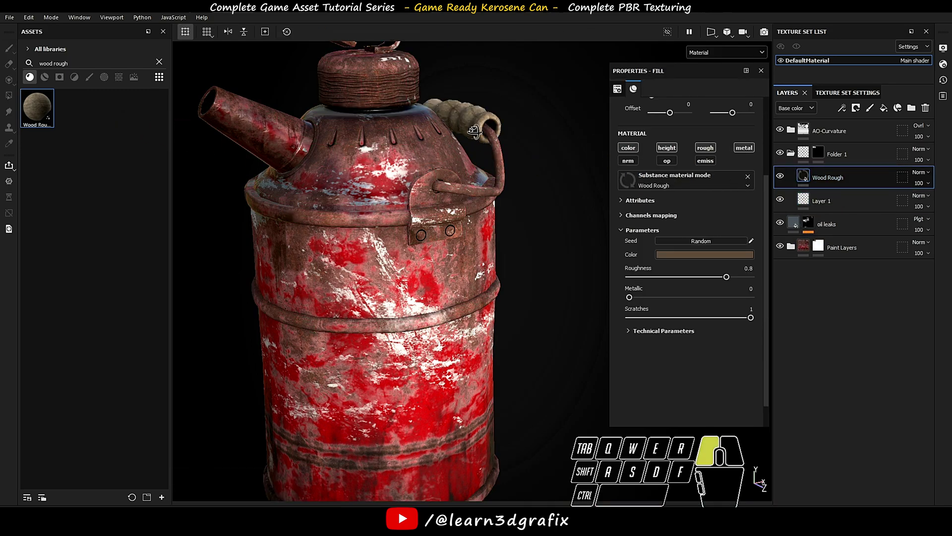
{"action": "scroll", "coordinate": [353, 221], "scroll_direction": "up", "scroll_amount": 3}
{"action": "left_click_drag", "start_coordinate": [445, 164], "coordinate": [702, 215], "text": "alt"}
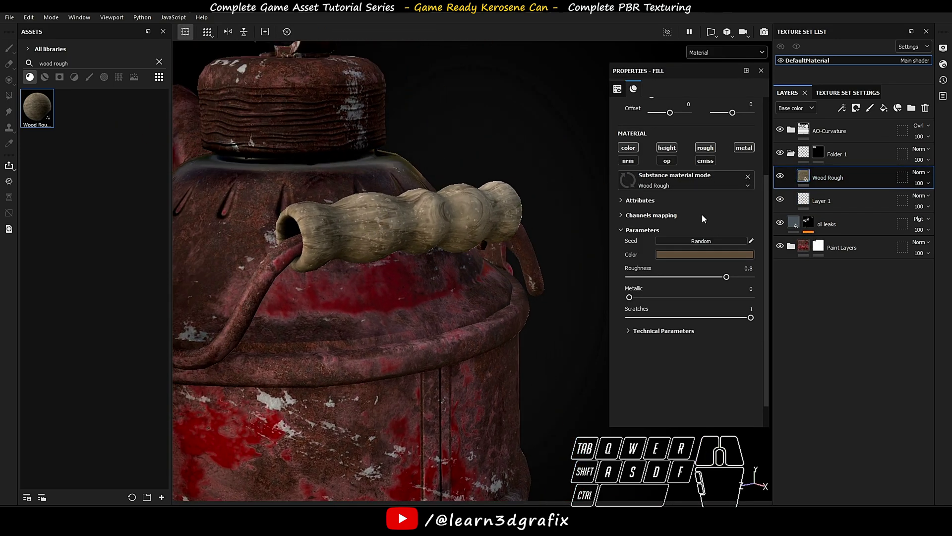
{"action": "left_click", "coordinate": [632, 331]}
{"action": "scroll", "coordinate": [697, 323], "scroll_direction": "up", "scroll_amount": 5}
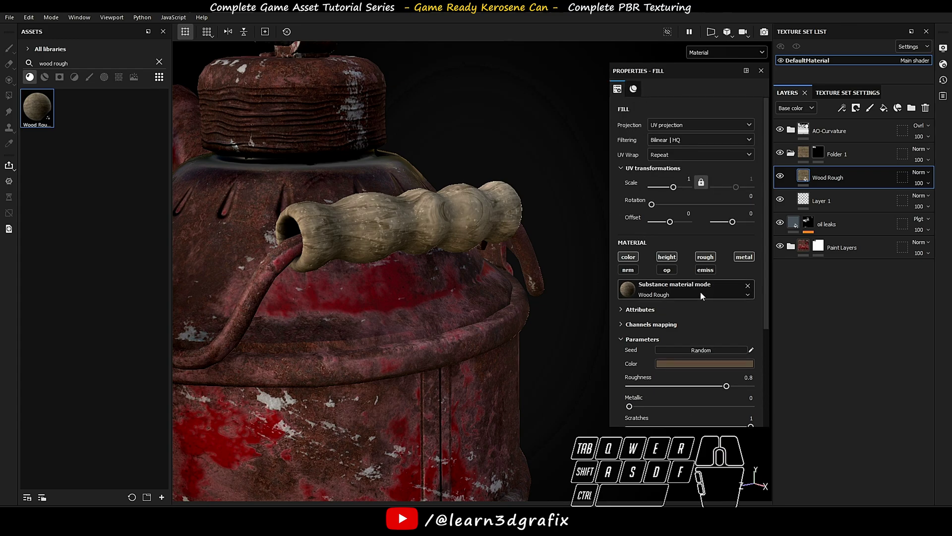
{"action": "scroll", "coordinate": [701, 296], "scroll_direction": "down", "scroll_amount": 4}
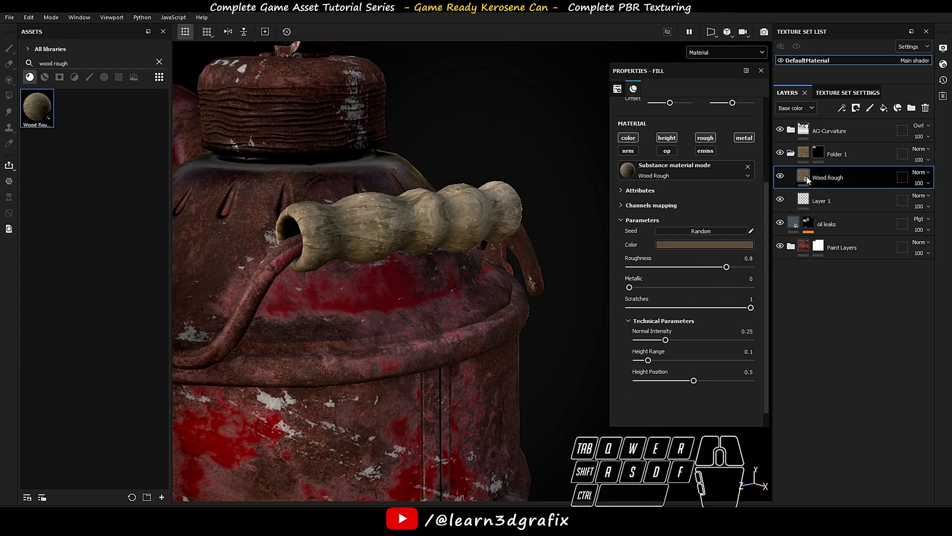
Step: Set the Wood Rough layer's UV scale to 8 and its roughness to 0.7
{"action": "scroll", "coordinate": [712, 268], "scroll_direction": "up", "scroll_amount": 4}
{"action": "left_click_drag", "start_coordinate": [673, 187], "coordinate": [697, 180]}
{"action": "type", "text": "8"}
{"action": "key", "text": "Return"}
{"action": "left_click_drag", "start_coordinate": [766, 214], "coordinate": [767, 297]}
{"action": "left_click_drag", "start_coordinate": [727, 271], "coordinate": [723, 271]}
{"action": "left_click_drag", "start_coordinate": [738, 261], "coordinate": [758, 260]}
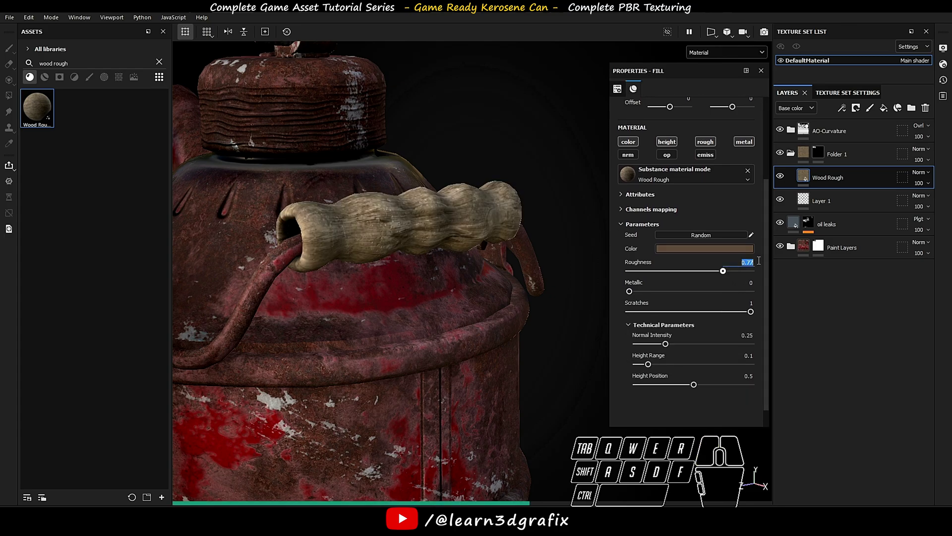
{"action": "type", "text": "0.7"}
{"action": "key", "text": "Return"}
Step: Add a fill layer above Wood Rough in the handle grip's folder with base color 6f5045
{"action": "left_click_drag", "start_coordinate": [446, 260], "coordinate": [426, 256], "text": "alt"}
{"action": "middle_click_drag", "start_coordinate": [427, 257], "coordinate": [471, 245], "text": "alt"}
{"action": "scroll", "coordinate": [471, 245], "scroll_direction": "down", "scroll_amount": 5}
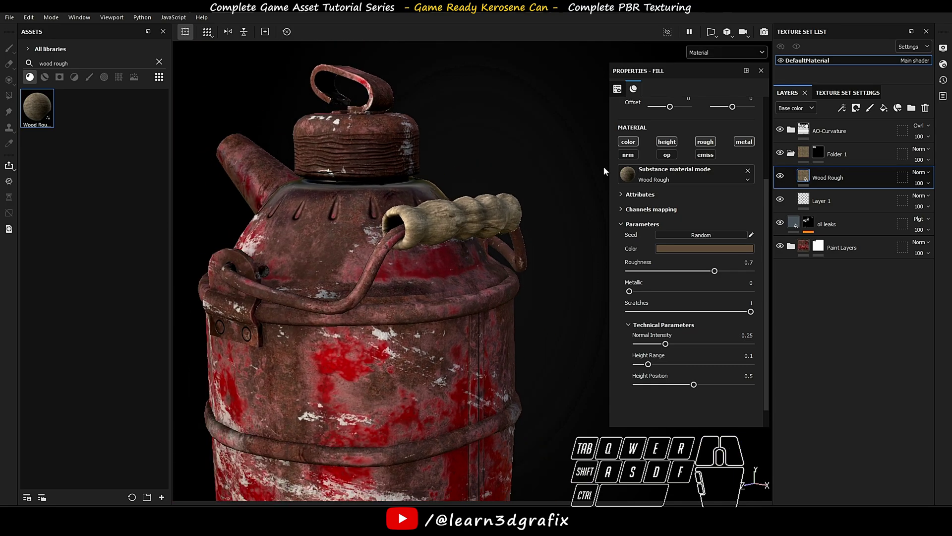
{"action": "left_click", "coordinate": [880, 115]}
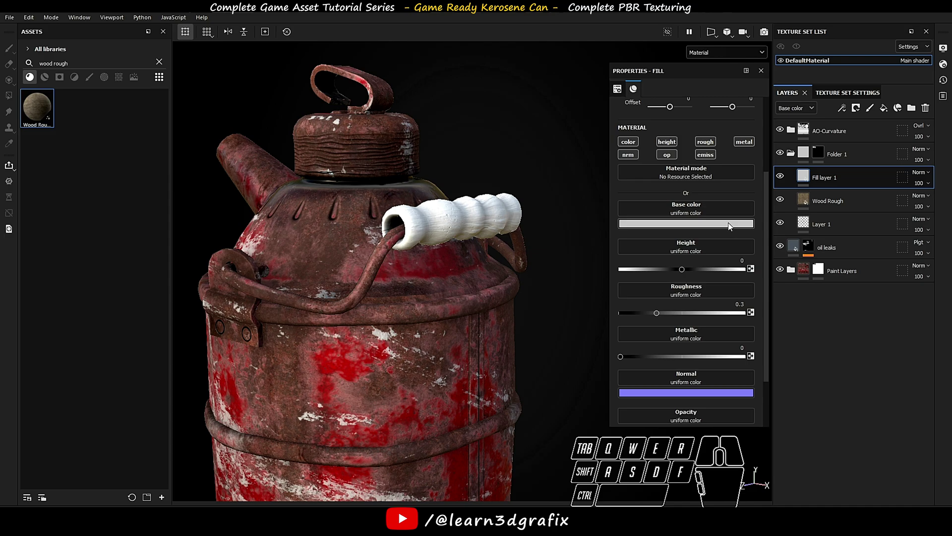
{"action": "left_click", "coordinate": [730, 224]}
{"action": "left_click", "coordinate": [776, 236]}
{"action": "type", "text": "6"}
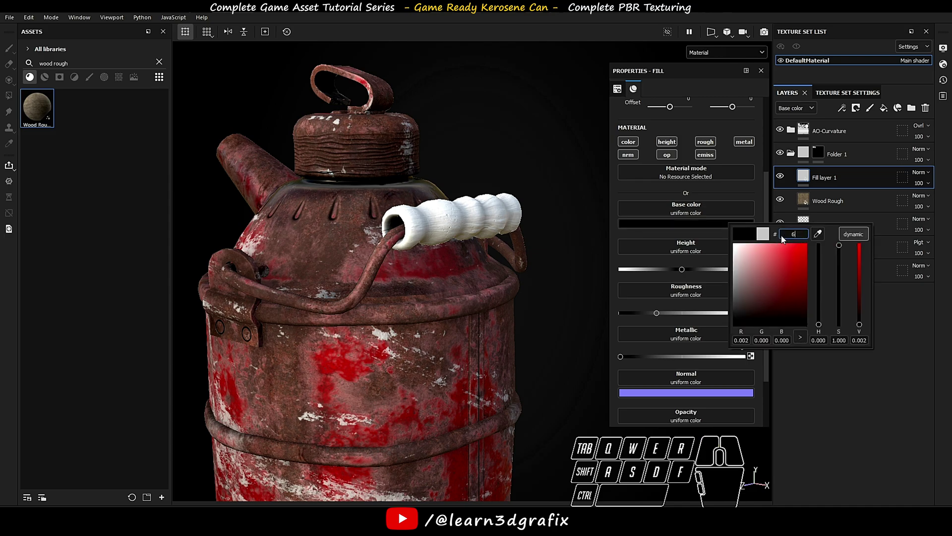
{"action": "type", "text": "f5045"}
{"action": "left_click", "coordinate": [726, 269]}
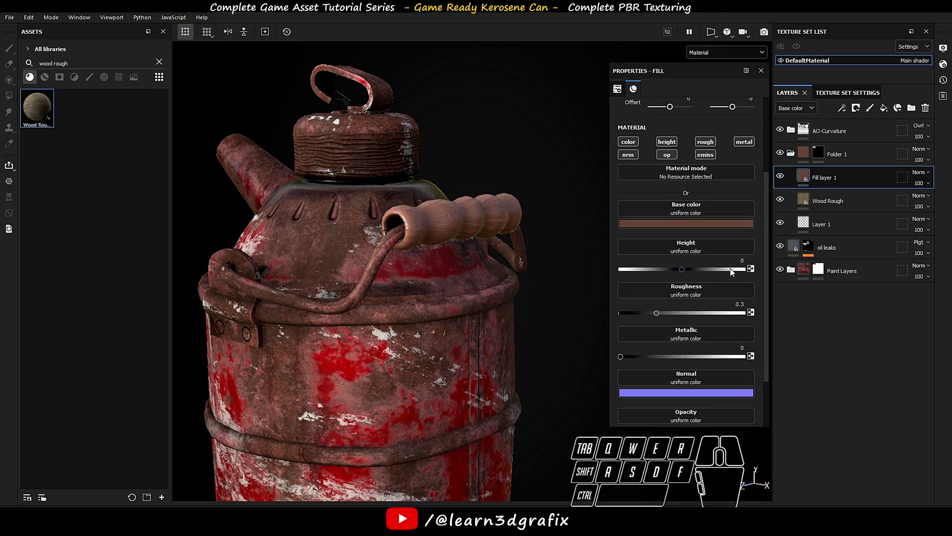
Step: Limit the brown fill layer to the color and height channels and set its height to 0.02
{"action": "left_click", "coordinate": [667, 141]}
{"action": "left_click", "coordinate": [705, 142]}
{"action": "left_click", "coordinate": [743, 141]}
{"action": "left_click", "coordinate": [705, 155]}
{"action": "left_click", "coordinate": [667, 154]}
{"action": "left_click", "coordinate": [627, 155]}
{"action": "left_click", "coordinate": [667, 141]}
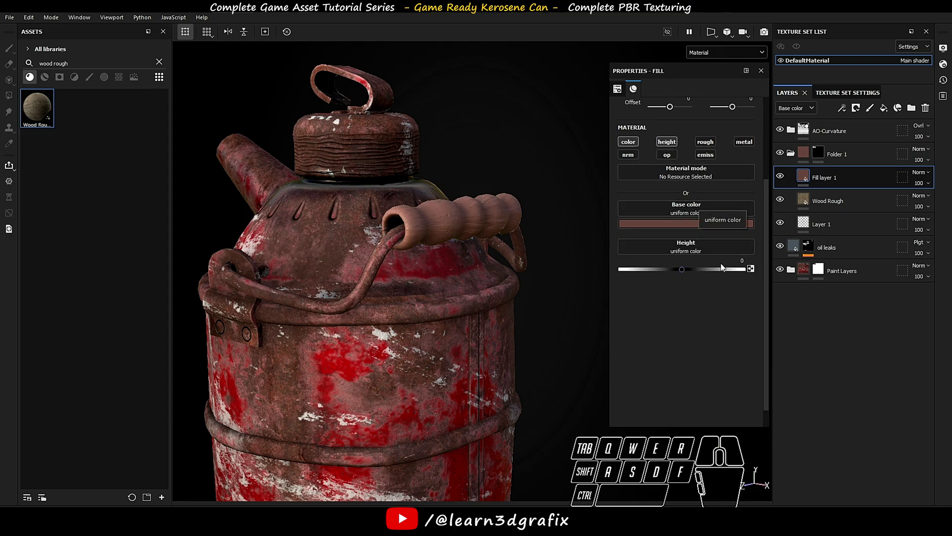
{"action": "type", "text": "0.02"}
{"action": "key", "text": "Return"}
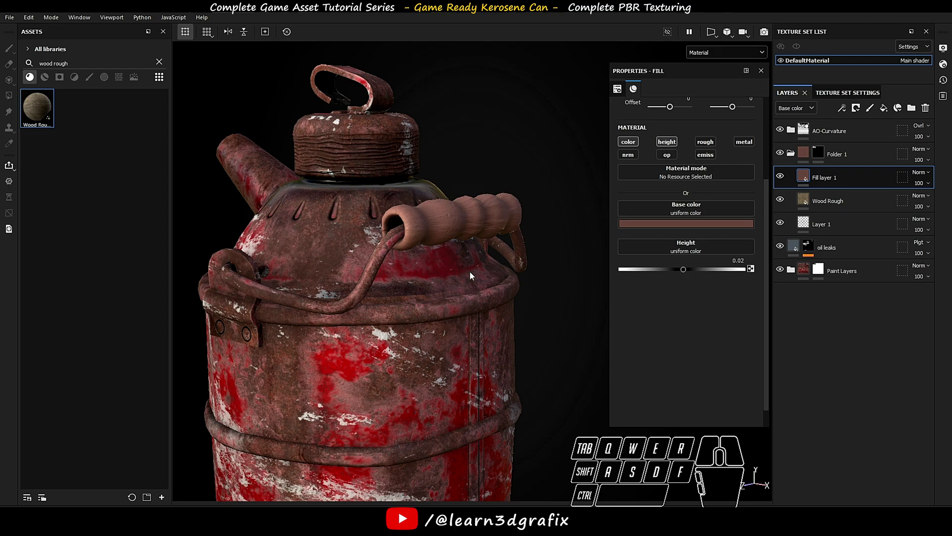
Step: Give the brown fill layer a black mask and add a Metal Edge Wear generator to the mask
{"action": "scroll", "coordinate": [403, 200], "scroll_direction": "up", "scroll_amount": 5}
{"action": "scroll", "coordinate": [402, 200], "scroll_direction": "up", "scroll_amount": 2}
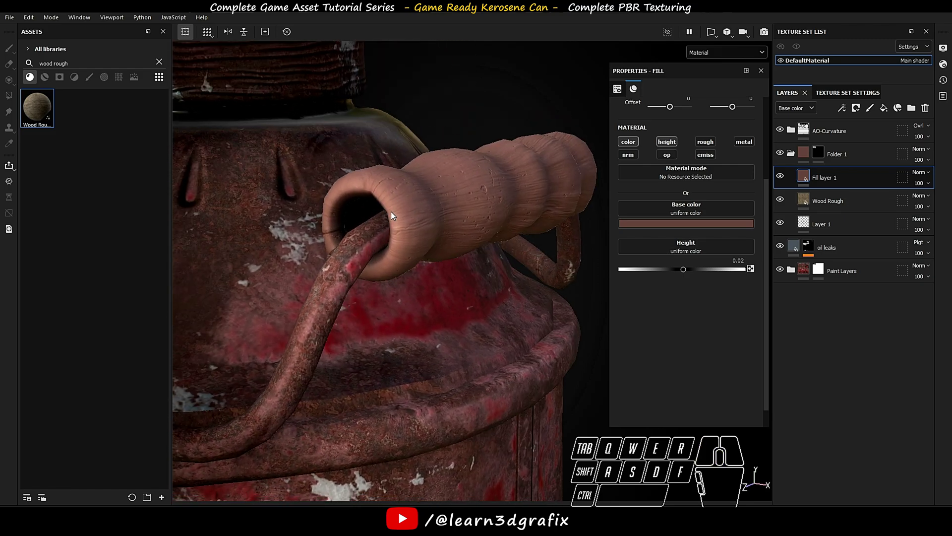
{"action": "right_click", "coordinate": [805, 177]}
{"action": "left_click", "coordinate": [837, 195]}
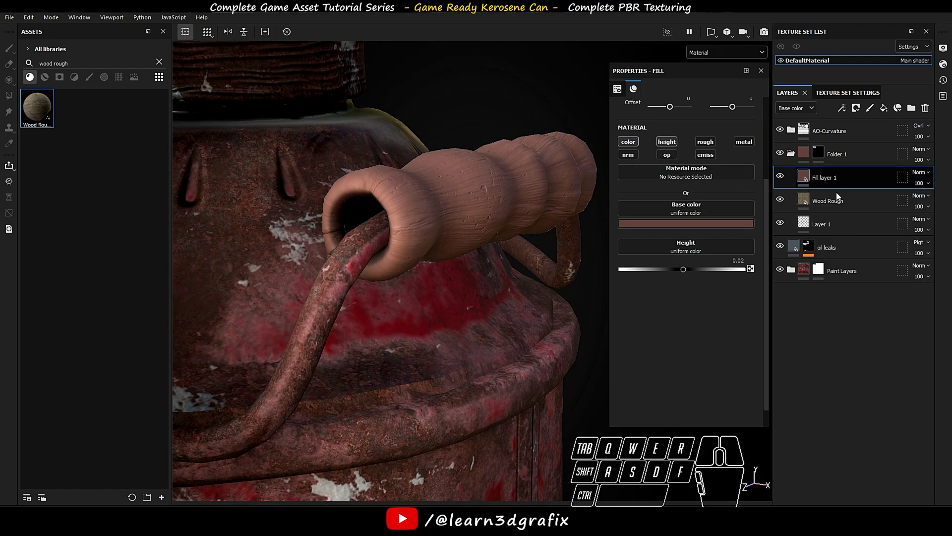
{"action": "left_click", "coordinate": [843, 109]}
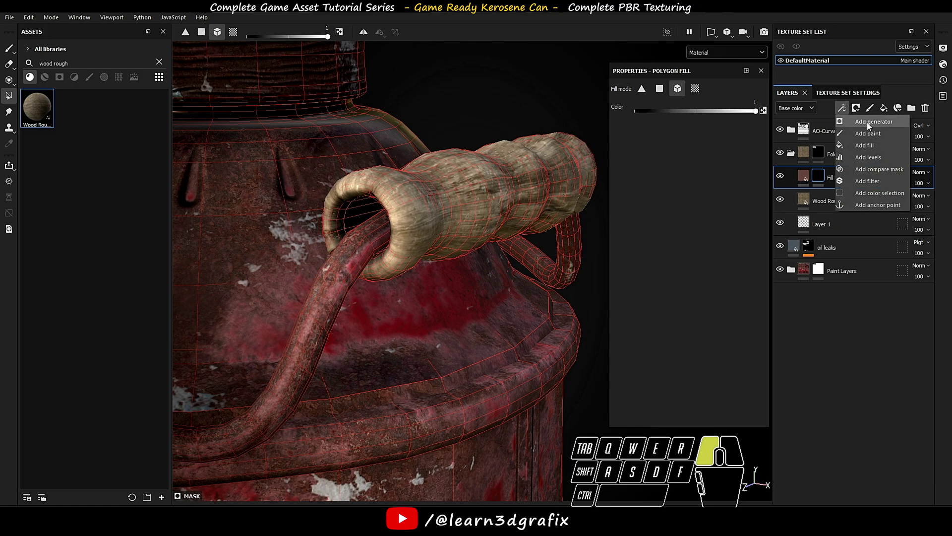
{"action": "left_click", "coordinate": [868, 122]}
{"action": "left_click", "coordinate": [725, 111]}
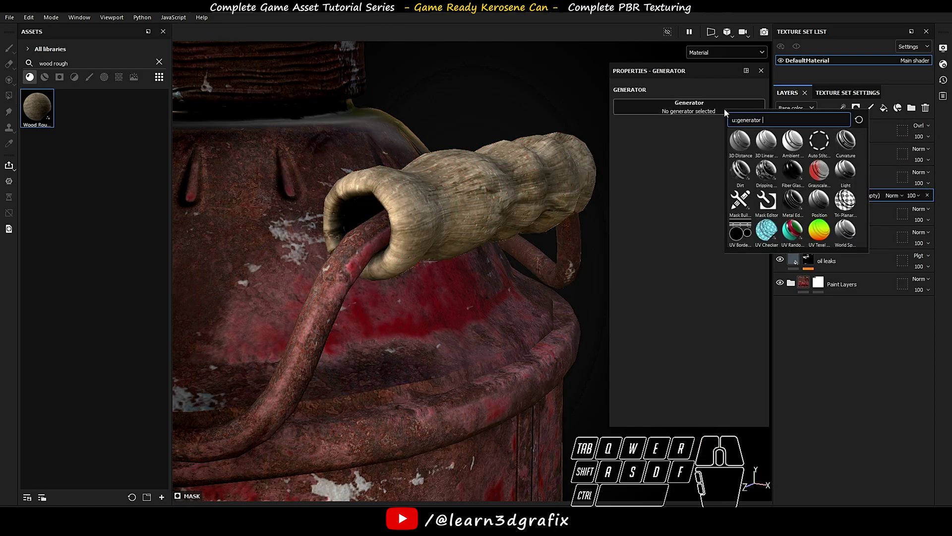
{"action": "left_click", "coordinate": [792, 201]}
Step: Raise the Metal Edge Wear generator's wear contrast to 1 and its grunge amount to 1
{"action": "right_click_drag", "start_coordinate": [477, 286], "coordinate": [430, 264], "text": "shift"}
{"action": "left_click_drag", "start_coordinate": [471, 261], "coordinate": [432, 268], "text": "alt"}
{"action": "middle_click_drag", "start_coordinate": [431, 268], "coordinate": [425, 282], "text": "alt"}
{"action": "left_click_drag", "start_coordinate": [426, 282], "coordinate": [397, 278], "text": "alt"}
{"action": "scroll", "coordinate": [708, 240], "scroll_direction": "down", "scroll_amount": 3}
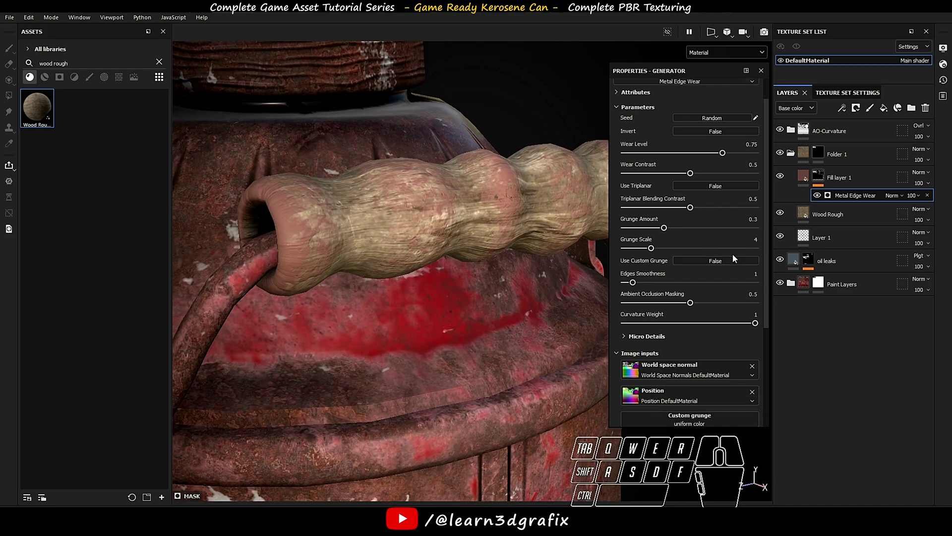
{"action": "scroll", "coordinate": [698, 238], "scroll_direction": "up", "scroll_amount": 3}
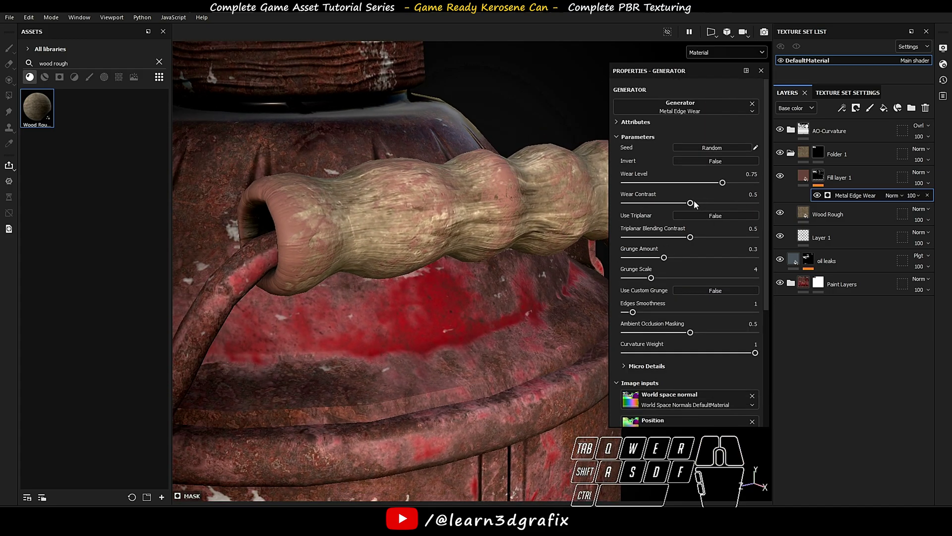
{"action": "left_click_drag", "start_coordinate": [725, 203], "coordinate": [755, 203]}
{"action": "left_click", "coordinate": [734, 257]}
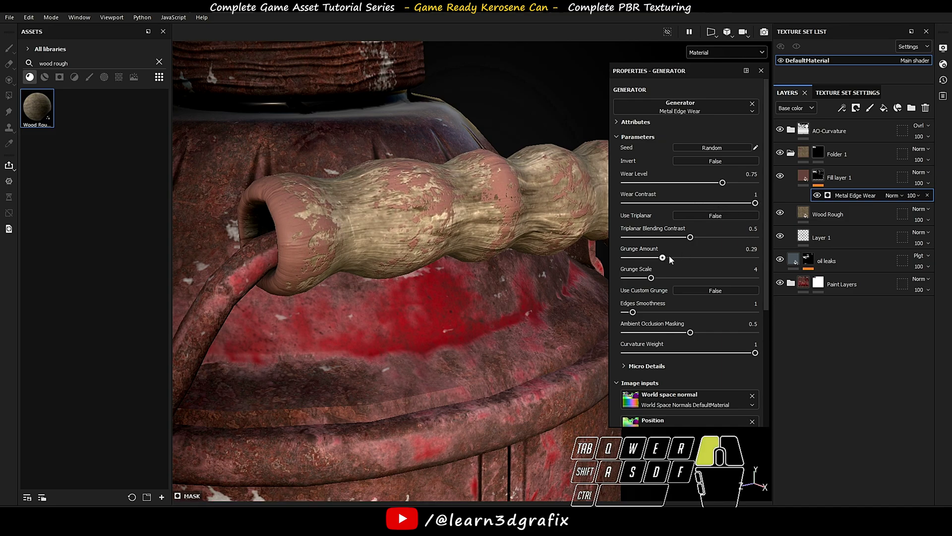
{"action": "left_click_drag", "start_coordinate": [742, 259], "coordinate": [731, 257]}
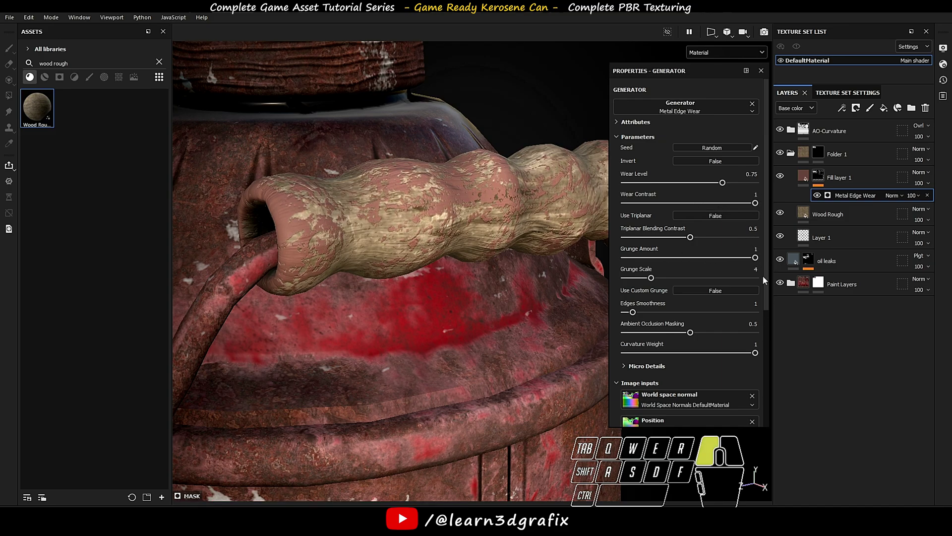
{"action": "scroll", "coordinate": [743, 285], "scroll_direction": "down", "scroll_amount": 3}
{"action": "scroll", "coordinate": [701, 271], "scroll_direction": "up", "scroll_amount": 3}
Step: Add a Blur filter above Metal Edge Wear in the brown fill layer's mask with blur intensity 0.06
{"action": "left_click_drag", "start_coordinate": [426, 238], "coordinate": [393, 224], "text": "alt"}
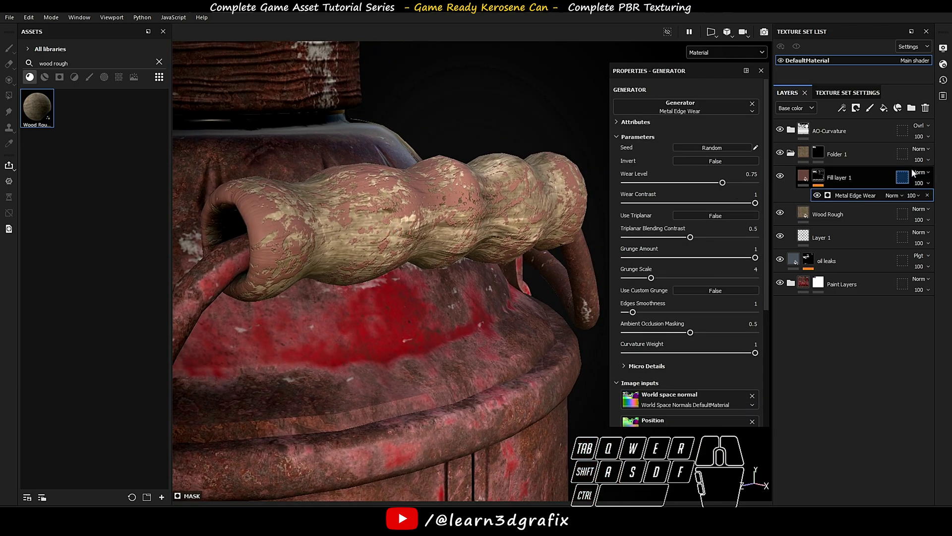
{"action": "left_click", "coordinate": [844, 109]}
{"action": "left_click", "coordinate": [821, 176]}
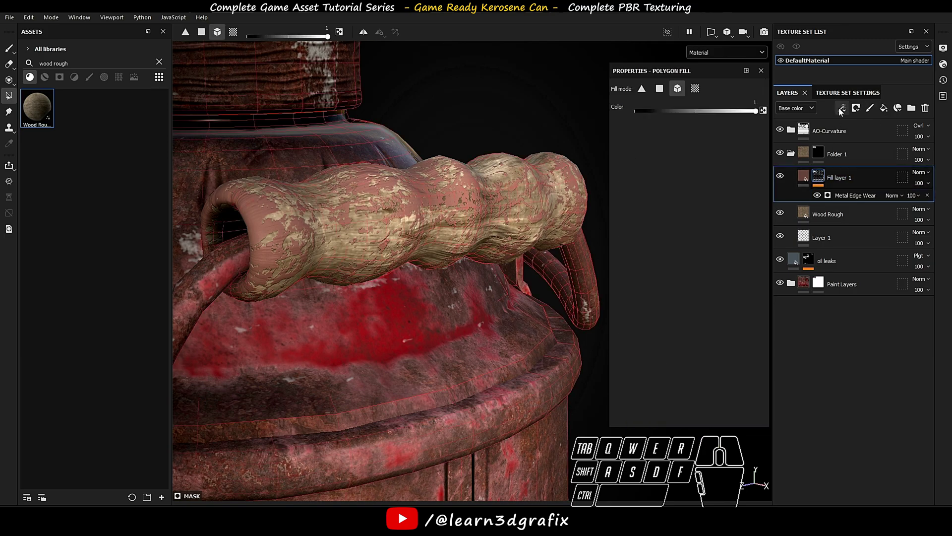
{"action": "left_click", "coordinate": [842, 108]}
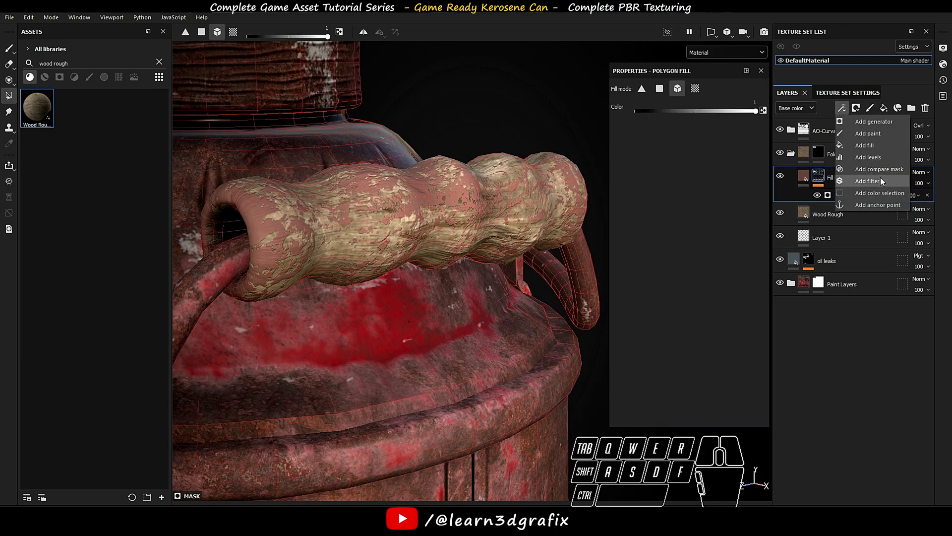
{"action": "left_click", "coordinate": [880, 180]}
{"action": "left_click", "coordinate": [717, 110]}
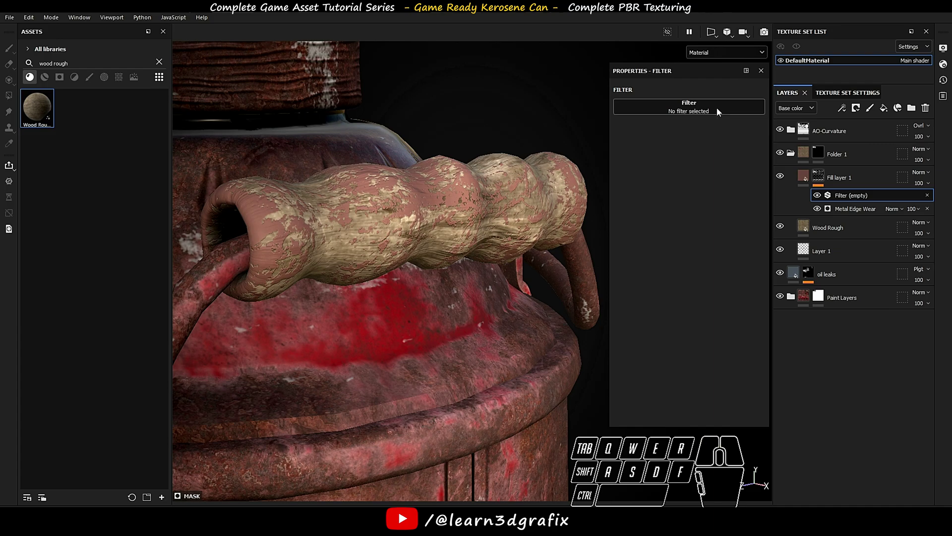
{"action": "left_click", "coordinate": [816, 142]}
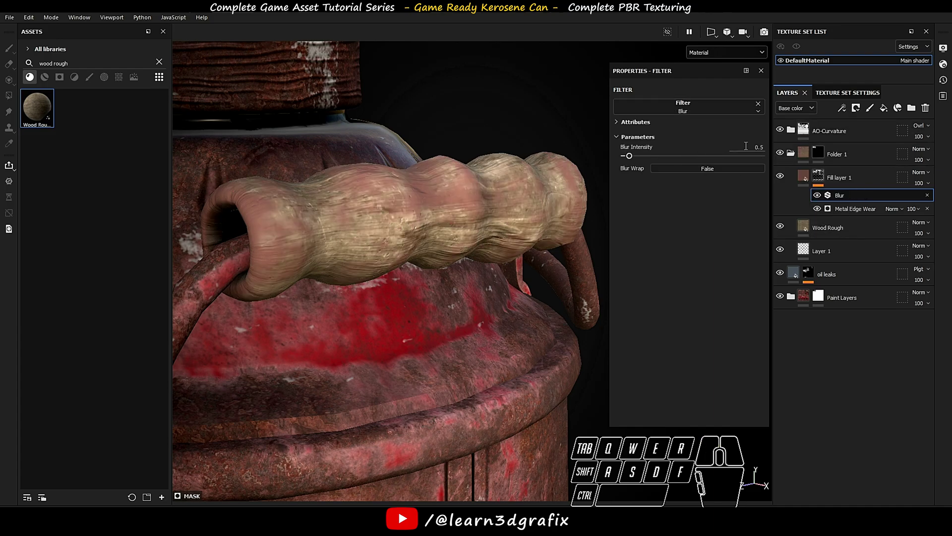
{"action": "left_click_drag", "start_coordinate": [630, 156], "coordinate": [626, 156]}
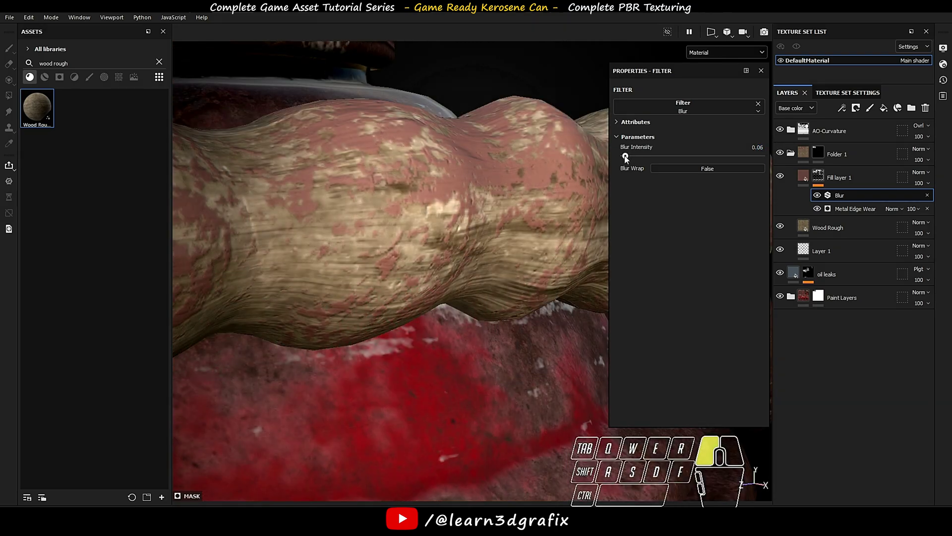
{"action": "scroll", "coordinate": [413, 205], "scroll_direction": "down", "scroll_amount": 3}
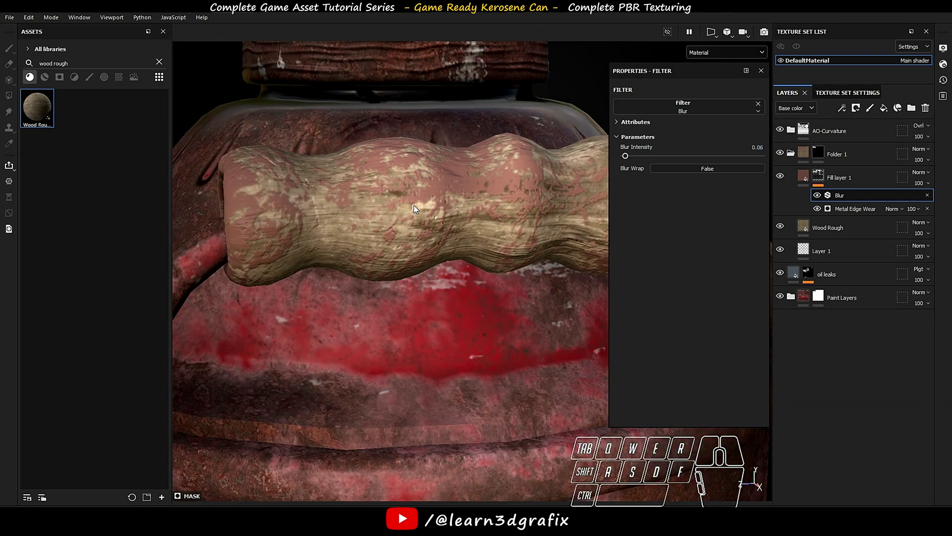
{"action": "left_click_drag", "start_coordinate": [413, 205], "coordinate": [466, 206], "text": "alt"}
{"action": "right_click_drag", "start_coordinate": [466, 206], "coordinate": [519, 207], "text": "shift"}
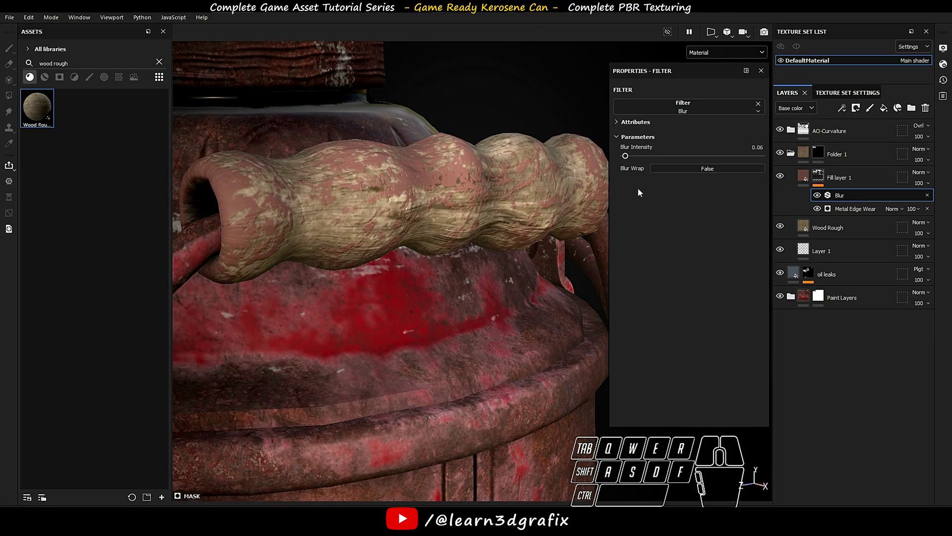
Step: Rename the brown fill layer as dirt and select its fill content
{"action": "left_click", "coordinate": [843, 177]}
{"action": "double_click", "coordinate": [845, 177]}
{"action": "type", "text": "dir"}
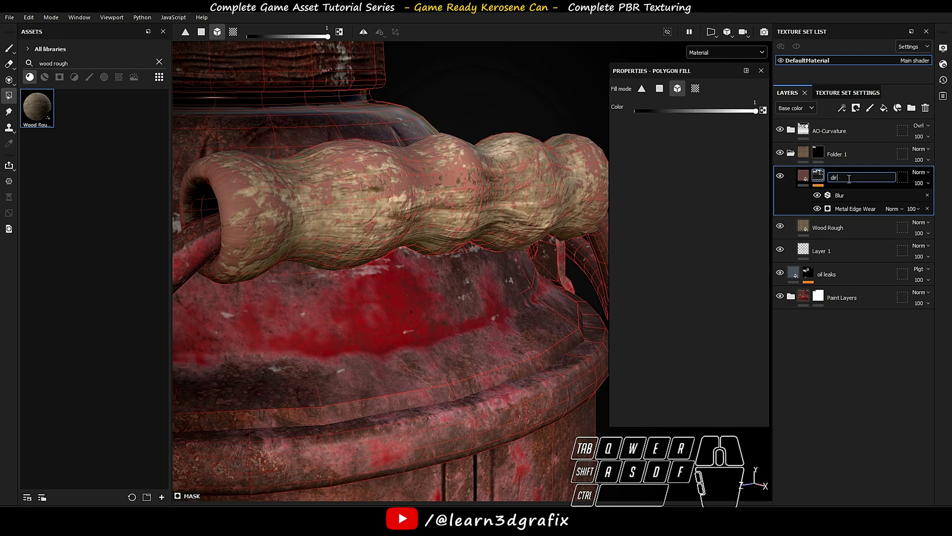
{"action": "type", "text": "t"}
{"action": "key", "text": "Return"}
{"action": "left_click", "coordinate": [804, 177]}
{"action": "scroll", "coordinate": [353, 222], "scroll_direction": "down", "scroll_amount": 3}
{"action": "scroll", "coordinate": [353, 222], "scroll_direction": "up", "scroll_amount": 2}
{"action": "left_click_drag", "start_coordinate": [352, 223], "coordinate": [318, 223], "text": "alt"}
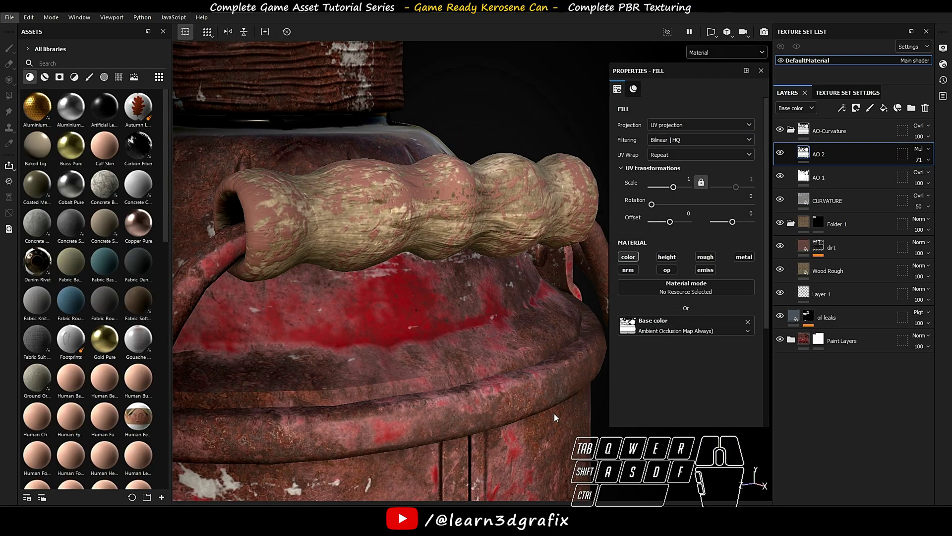
Step: Rename the grip's folder as Handle Grip and collapse the AO-Curvature folder
{"action": "double_click", "coordinate": [840, 224]}
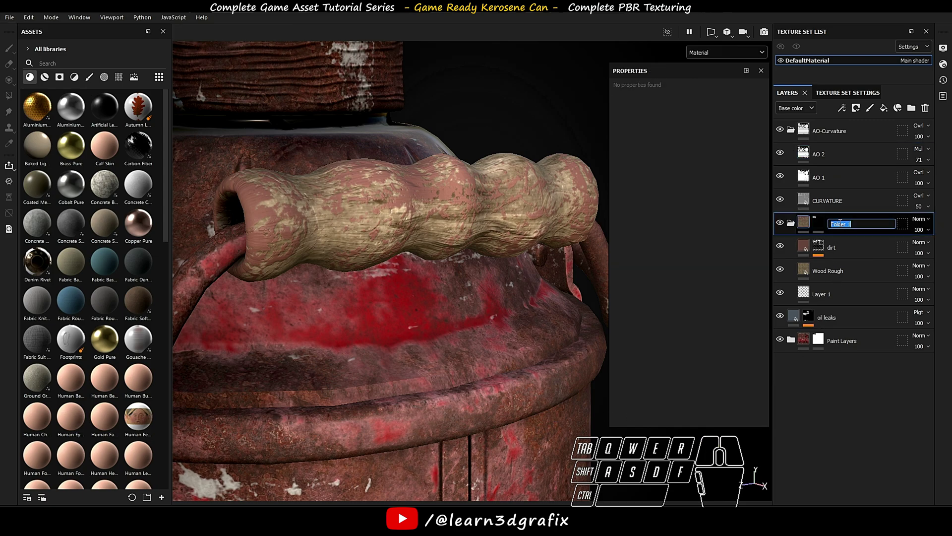
{"action": "type", "text": "Handle Grip"}
{"action": "key", "text": "Return"}
{"action": "left_click", "coordinate": [791, 129]}
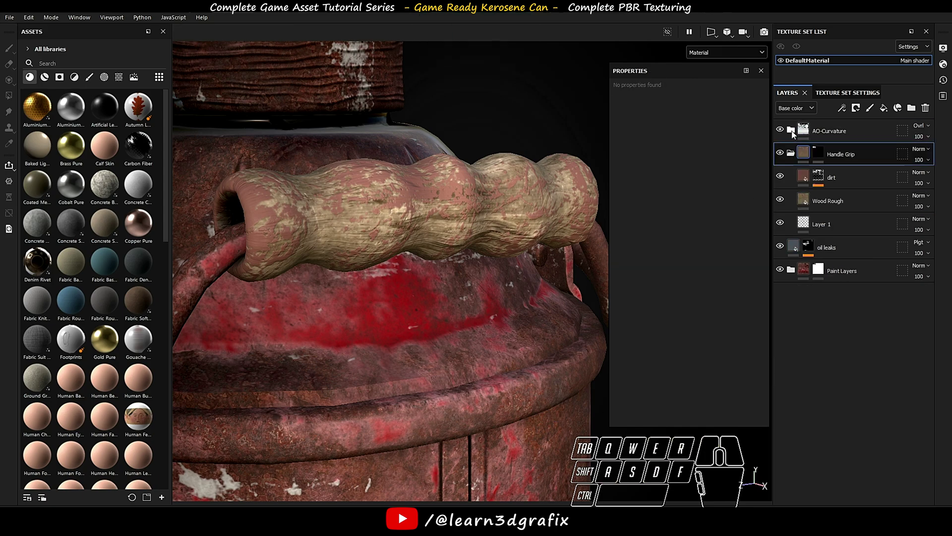
Step: Examine the handle grip's worn wood and the painted surface of the can's body from different angles
{"action": "mouse_move", "coordinate": [802, 156]}
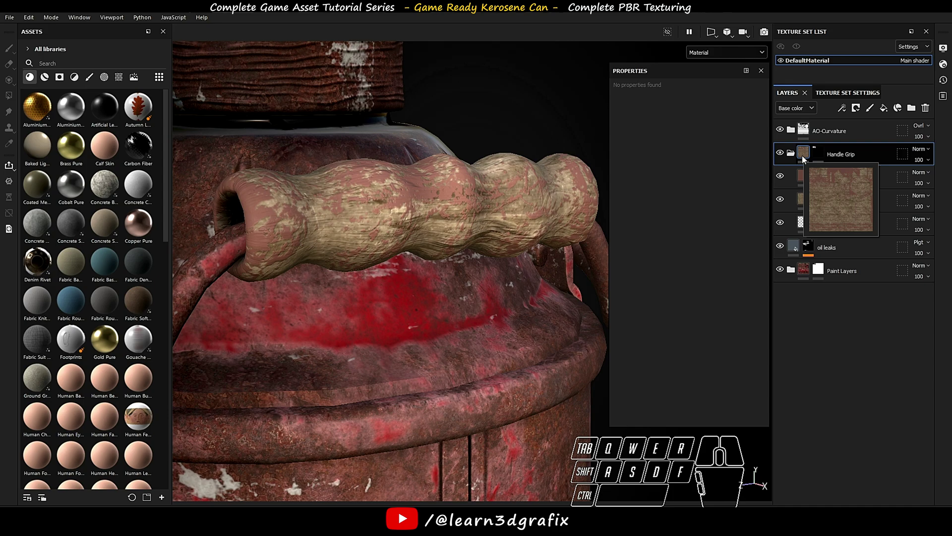
{"action": "scroll", "coordinate": [367, 226], "scroll_direction": "down", "scroll_amount": 10}
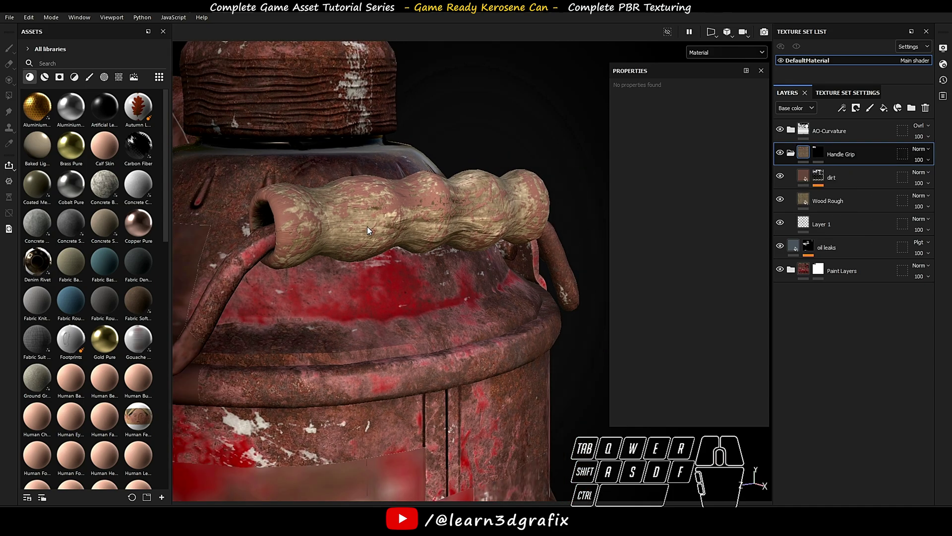
{"action": "scroll", "coordinate": [341, 252], "scroll_direction": "up", "scroll_amount": 4}
{"action": "middle_click_drag", "start_coordinate": [341, 252], "coordinate": [400, 225], "text": "alt"}
{"action": "right_click_drag", "start_coordinate": [400, 225], "coordinate": [433, 225], "text": "shift"}
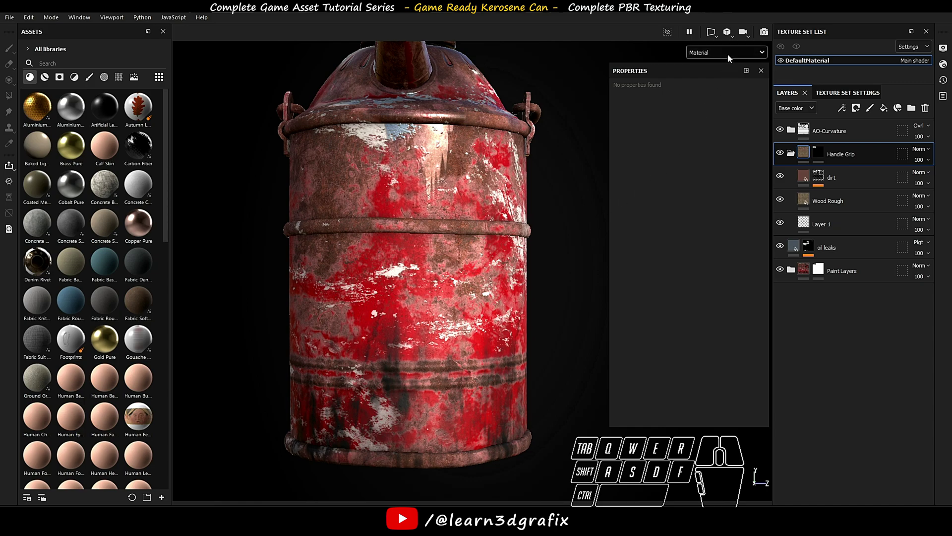
{"action": "scroll", "coordinate": [597, 147], "scroll_direction": "down", "scroll_amount": 3}
{"action": "middle_click_drag", "start_coordinate": [462, 308], "coordinate": [459, 290], "text": "alt"}
{"action": "right_click_drag", "start_coordinate": [436, 290], "coordinate": [459, 290], "text": "alt"}
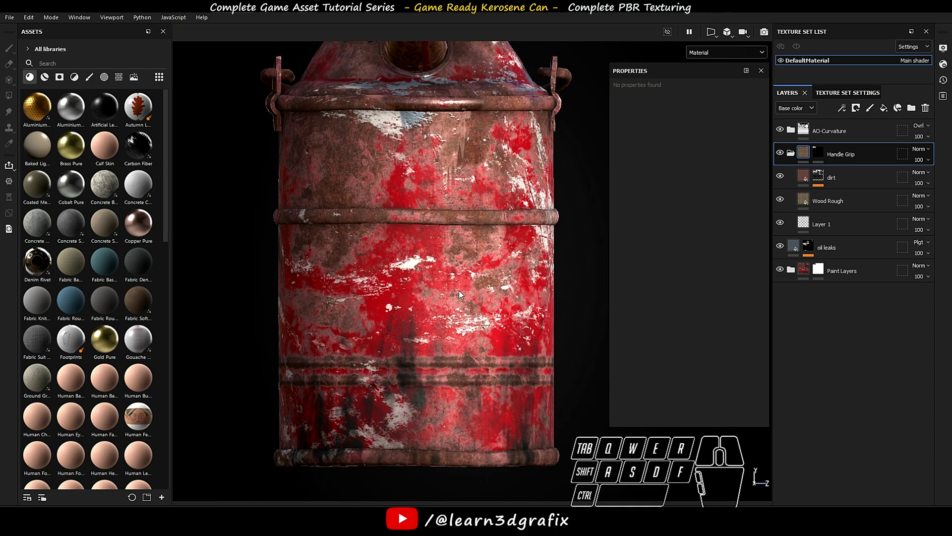
Step: Start importing resources and add the files label1 and label_102302 from the New folder directory
{"action": "left_click_drag", "start_coordinate": [460, 290], "coordinate": [475, 281], "text": "alt"}
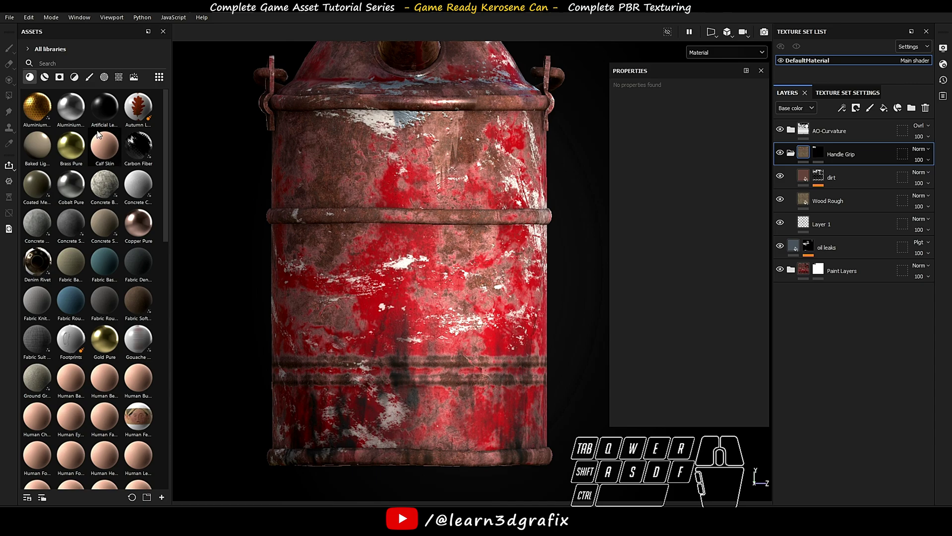
{"action": "left_click", "coordinate": [10, 19]}
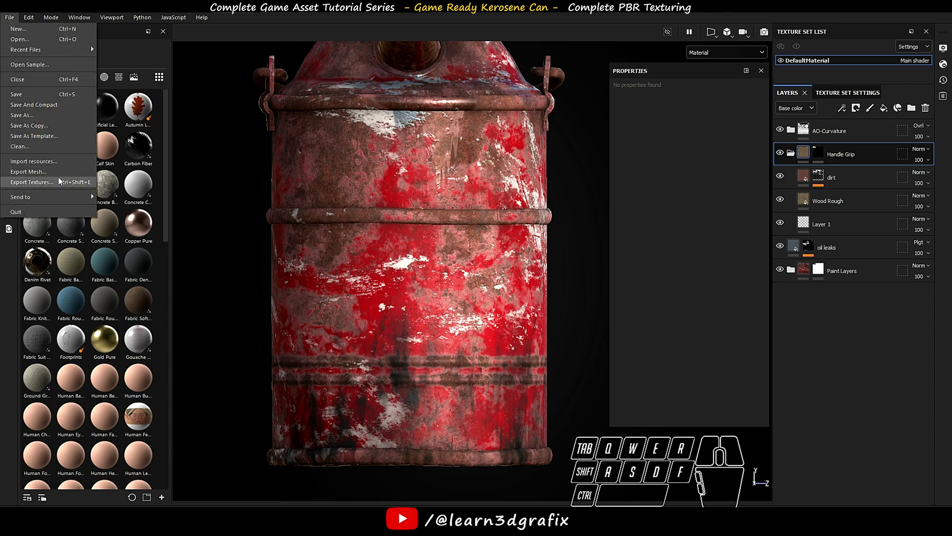
{"action": "left_click", "coordinate": [51, 160]}
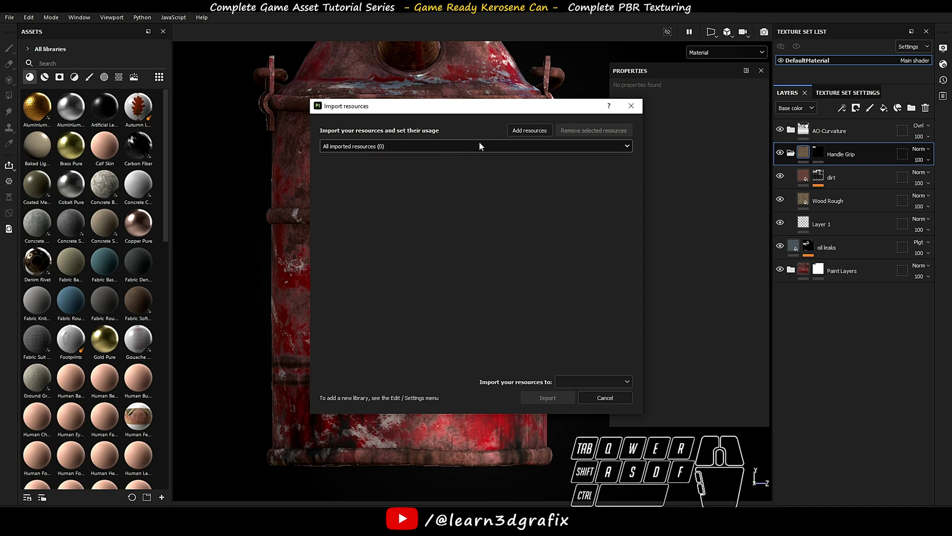
{"action": "left_click", "coordinate": [529, 130]}
{"action": "left_click_drag", "start_coordinate": [645, 250], "coordinate": [569, 190]}
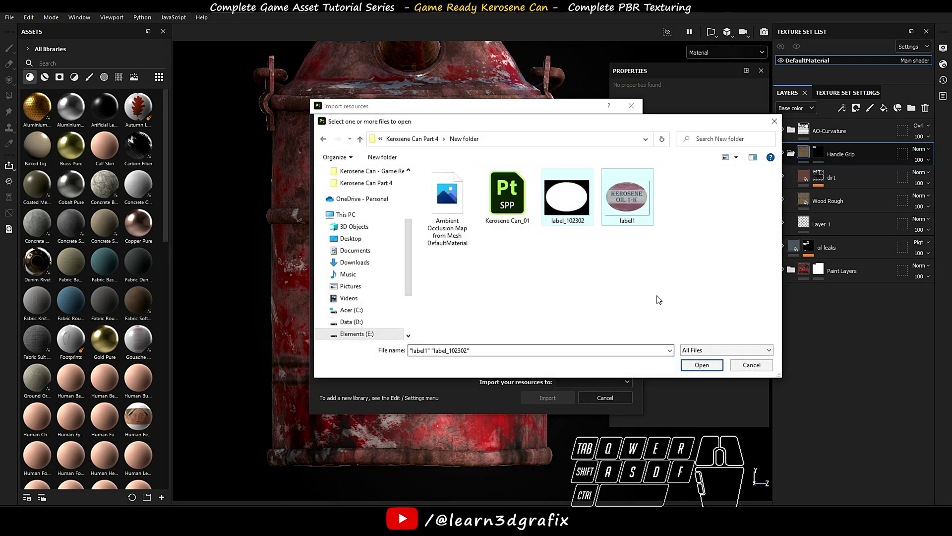
{"action": "left_click", "coordinate": [702, 365]}
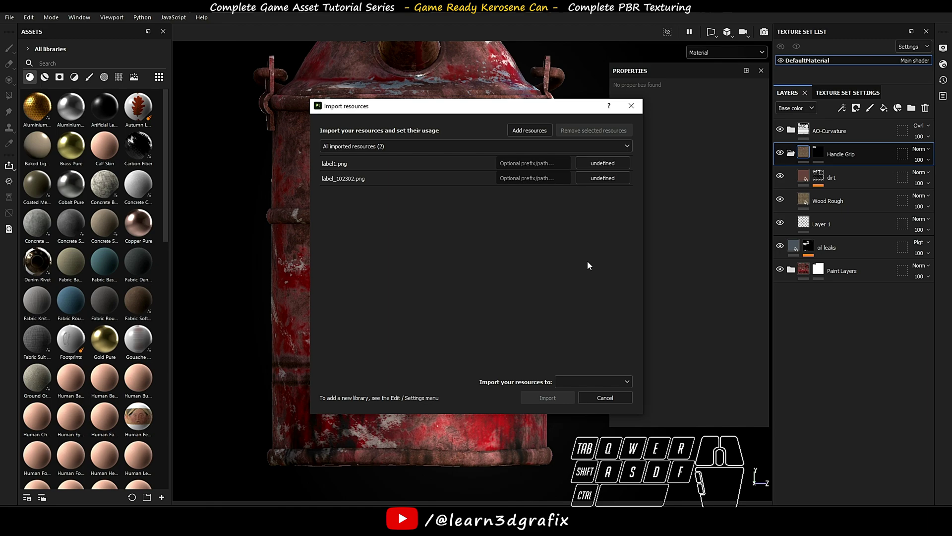
Step: Set the usage of label1.png to texture and label_102302.png to alpha, and import both
{"action": "left_click", "coordinate": [627, 163]}
{"action": "left_click", "coordinate": [639, 196]}
{"action": "left_click", "coordinate": [606, 178]}
{"action": "left_click", "coordinate": [614, 183]}
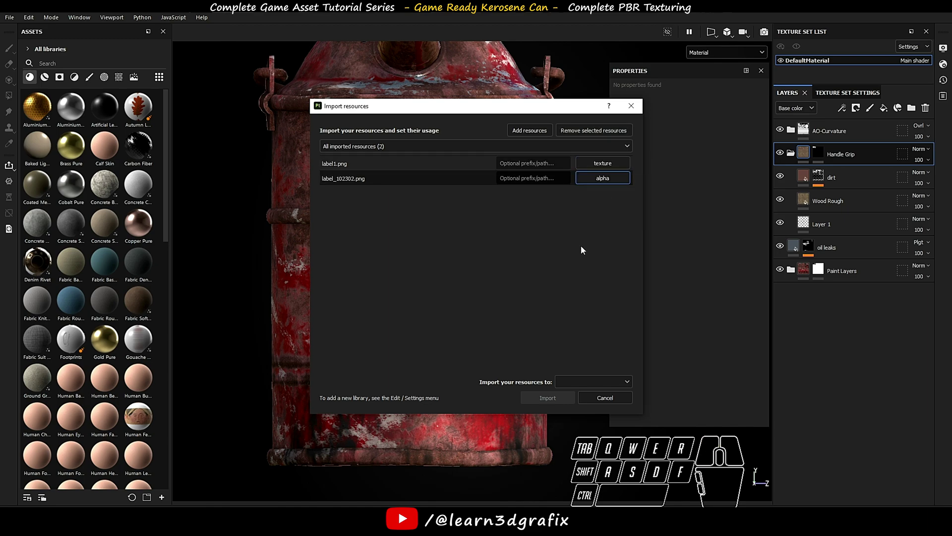
{"action": "left_click", "coordinate": [593, 381]}
{"action": "left_click", "coordinate": [584, 404]}
{"action": "left_click", "coordinate": [546, 397]}
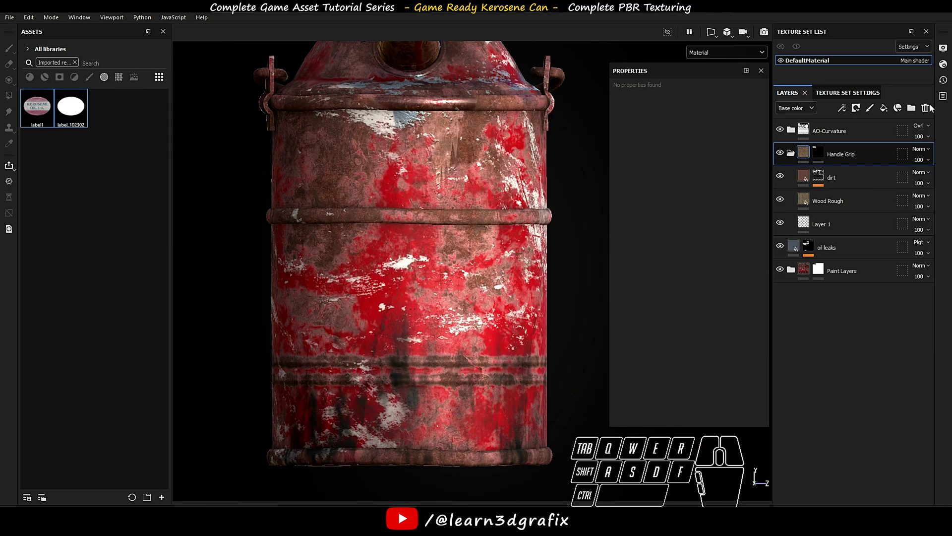
Step: Add a paint layer above the Handle Grip folder and set the Projection tool's material height to 0.02
{"action": "left_click", "coordinate": [870, 110]}
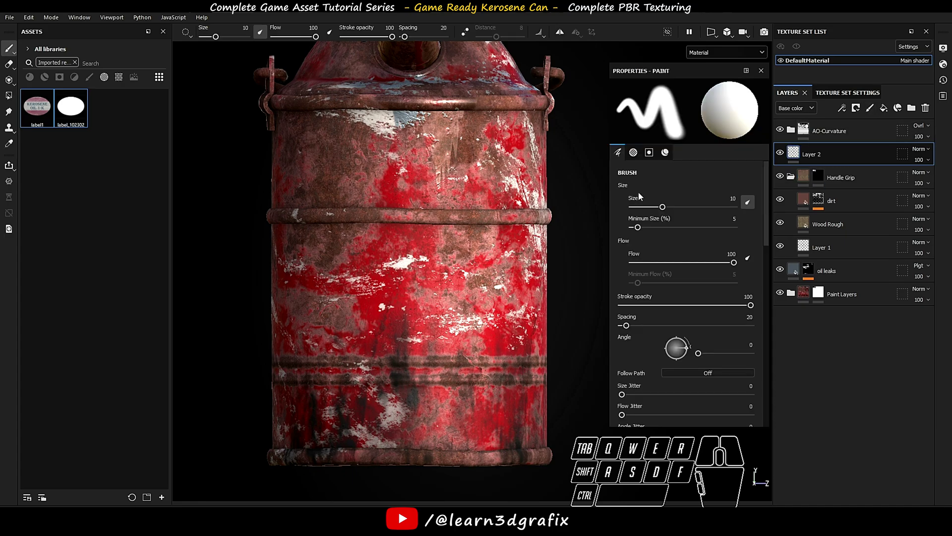
{"action": "left_click", "coordinate": [9, 80]}
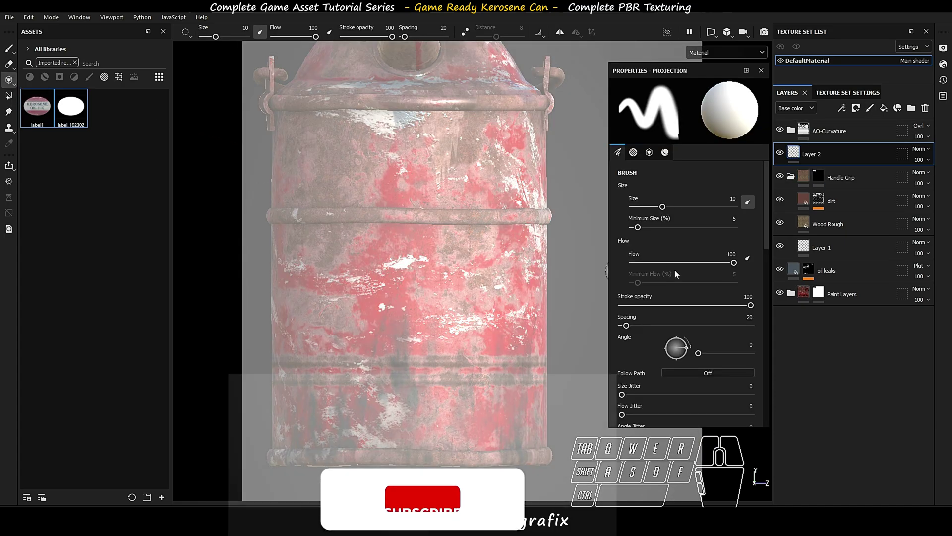
{"action": "scroll", "coordinate": [452, 252], "scroll_direction": "down", "scroll_amount": 2}
{"action": "scroll", "coordinate": [454, 252], "scroll_direction": "up", "scroll_amount": 3}
{"action": "middle_click_drag", "start_coordinate": [457, 253], "coordinate": [510, 250], "text": "alt"}
{"action": "scroll", "coordinate": [511, 250], "scroll_direction": "down", "scroll_amount": 2}
{"action": "scroll", "coordinate": [511, 250], "scroll_direction": "up", "scroll_amount": 2}
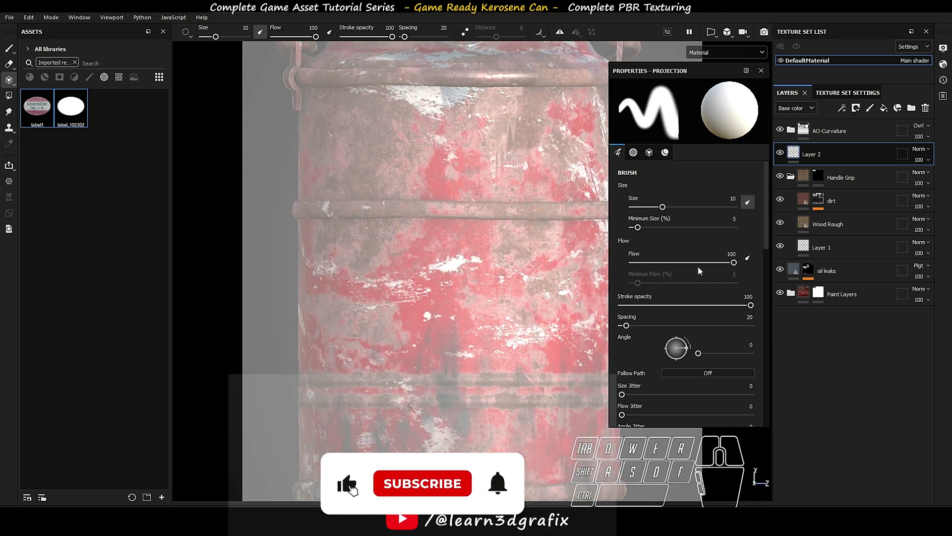
{"action": "scroll", "coordinate": [701, 263], "scroll_direction": "down", "scroll_amount": 5}
{"action": "scroll", "coordinate": [700, 268], "scroll_direction": "down", "scroll_amount": 5}
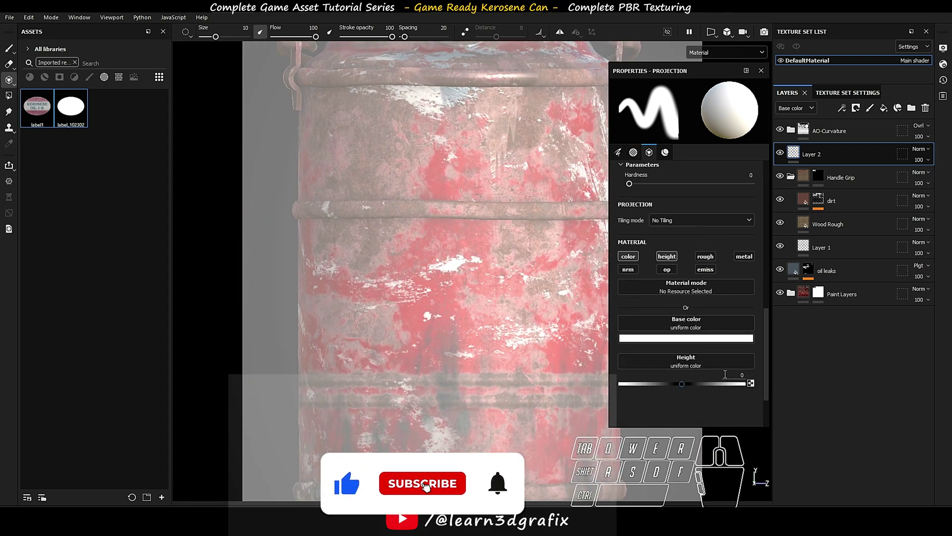
{"action": "left_click", "coordinate": [730, 374]}
{"action": "type", "text": ".02"}
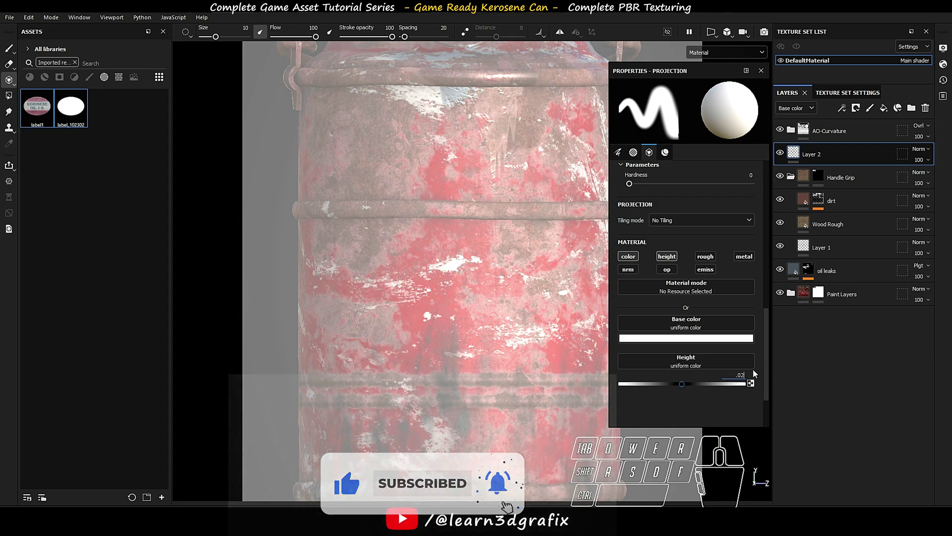
{"action": "key", "text": "Return"}
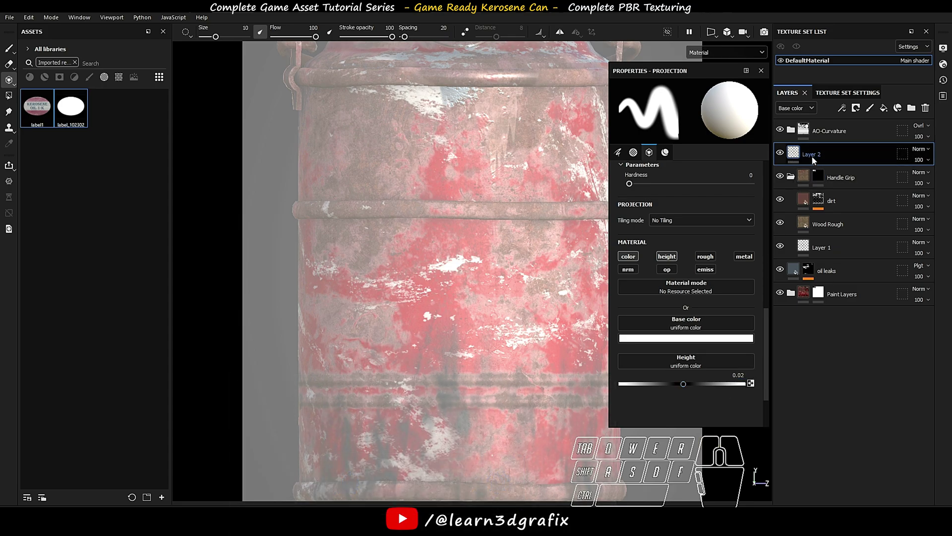
Step: Rename the new paint layer as label
{"action": "double_click", "coordinate": [812, 154]}
{"action": "type", "text": "label"}
{"action": "key", "text": "Return"}
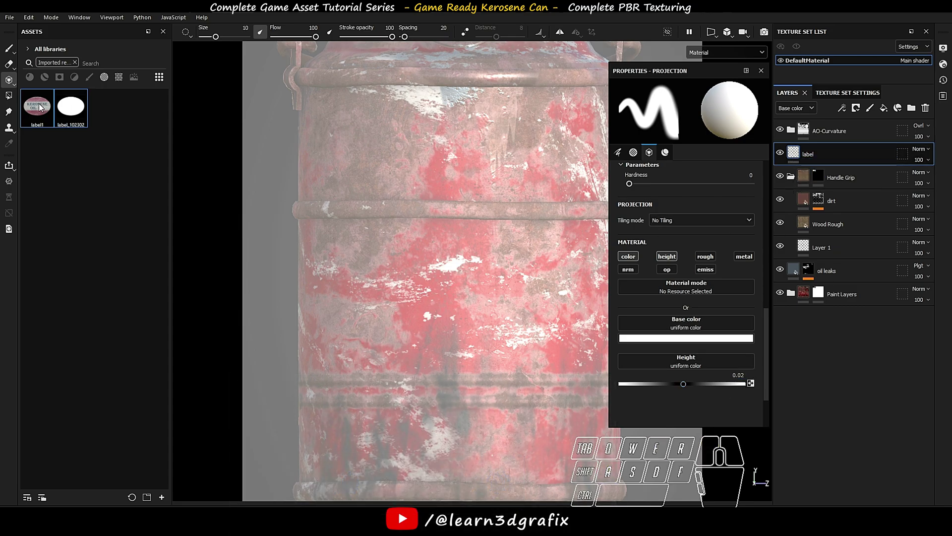
Step: Assign label1 as the projection's base color, fit the can's front body behind the label and set the brush hardness to 1
{"action": "left_click_drag", "start_coordinate": [37, 106], "coordinate": [686, 322]}
{"action": "scroll", "coordinate": [420, 229], "scroll_direction": "up", "scroll_amount": 2}
{"action": "right_click_drag", "start_coordinate": [421, 229], "coordinate": [446, 258], "text": "alt"}
{"action": "middle_click_drag", "start_coordinate": [446, 258], "coordinate": [444, 235], "text": "alt"}
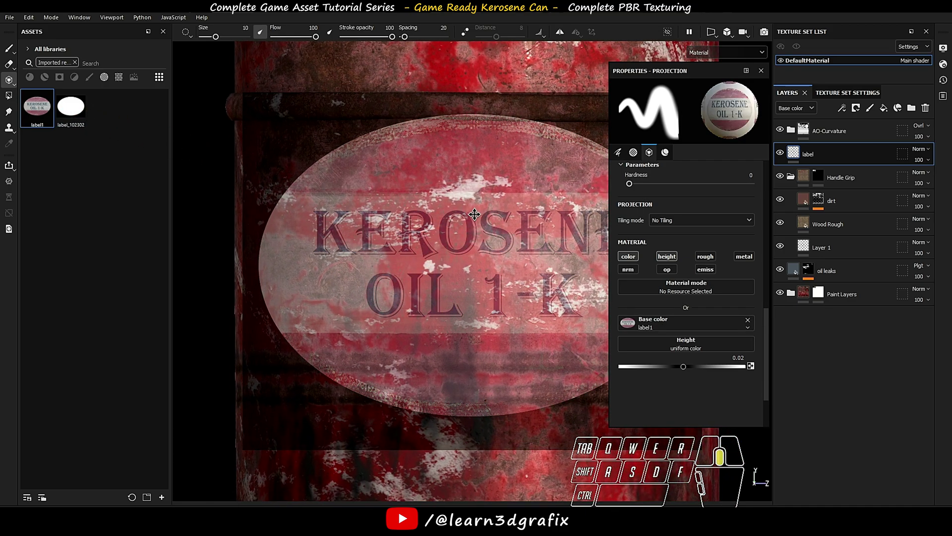
{"action": "key", "text": "Tab"}
{"action": "mouse_move", "coordinate": [444, 235]}
{"action": "right_mouse_down", "text": "alt"}
{"action": "mouse_move", "coordinate": [510, 228]}
{"action": "mouse_move", "coordinate": [524, 334]}
{"action": "mouse_move", "coordinate": [533, 322]}
{"action": "right_mouse_up", "text": "alt"}
{"action": "middle_click_drag", "start_coordinate": [533, 323], "coordinate": [530, 308], "text": "alt"}
{"action": "right_click_drag", "start_coordinate": [486, 214], "coordinate": [502, 221], "text": "ctrl"}
Step: Dock the floating Properties panel beneath the layer stack to clear the viewport
{"action": "key", "text": "Tab"}
{"action": "left_click_drag", "start_coordinate": [659, 70], "coordinate": [783, 343]}
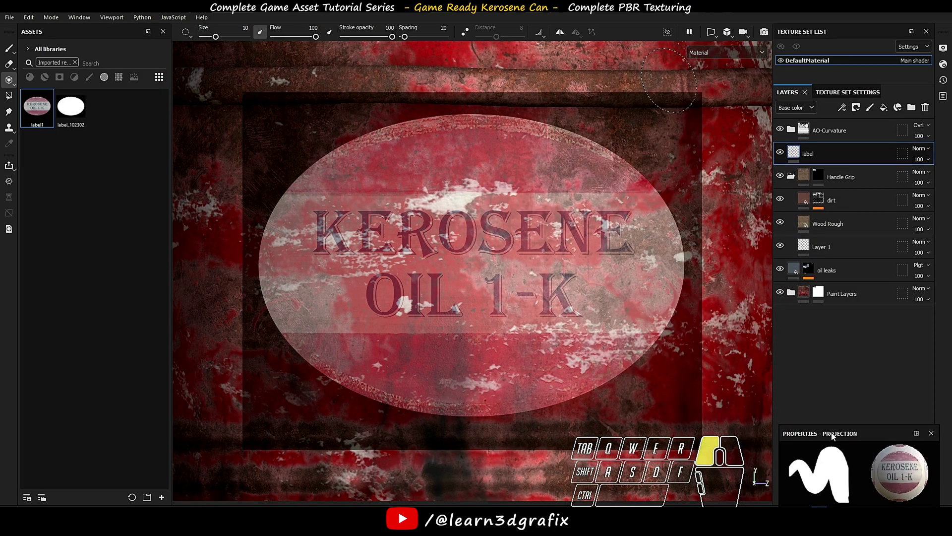
{"action": "left_click_drag", "start_coordinate": [862, 389], "coordinate": [847, 235]}
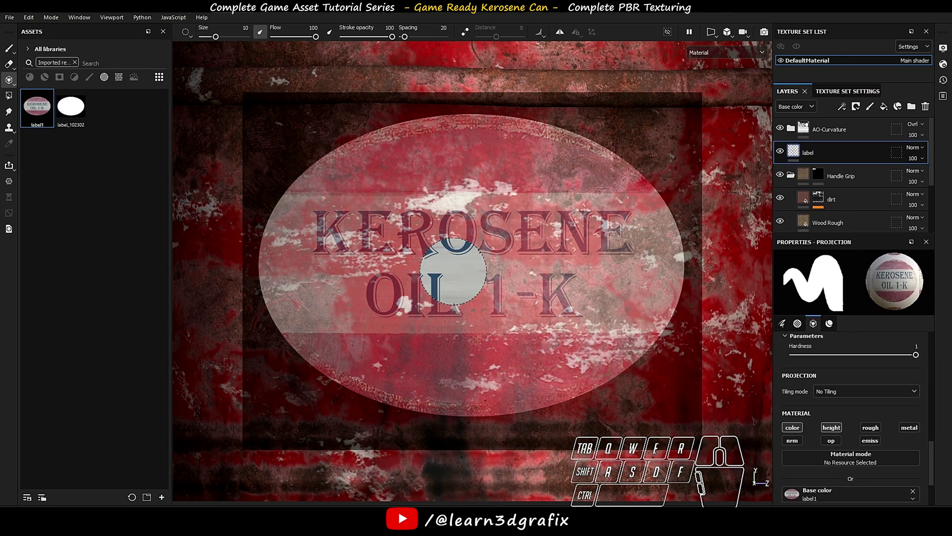
Step: Paint the whole projected Kerosene Oil 1-K label onto the can's body and add a black mask to the label layer
{"action": "left_click_drag", "start_coordinate": [458, 240], "coordinate": [460, 242]}
{"action": "mouse_move", "coordinate": [494, 273]}
{"action": "left_mouse_down"}
{"action": "mouse_move", "coordinate": [307, 149]}
{"action": "mouse_move", "coordinate": [615, 347]}
{"action": "mouse_move", "coordinate": [453, 144]}
{"action": "mouse_move", "coordinate": [567, 407]}
{"action": "mouse_move", "coordinate": [583, 198]}
{"action": "mouse_move", "coordinate": [624, 214]}
{"action": "mouse_move", "coordinate": [555, 252]}
{"action": "left_mouse_up"}
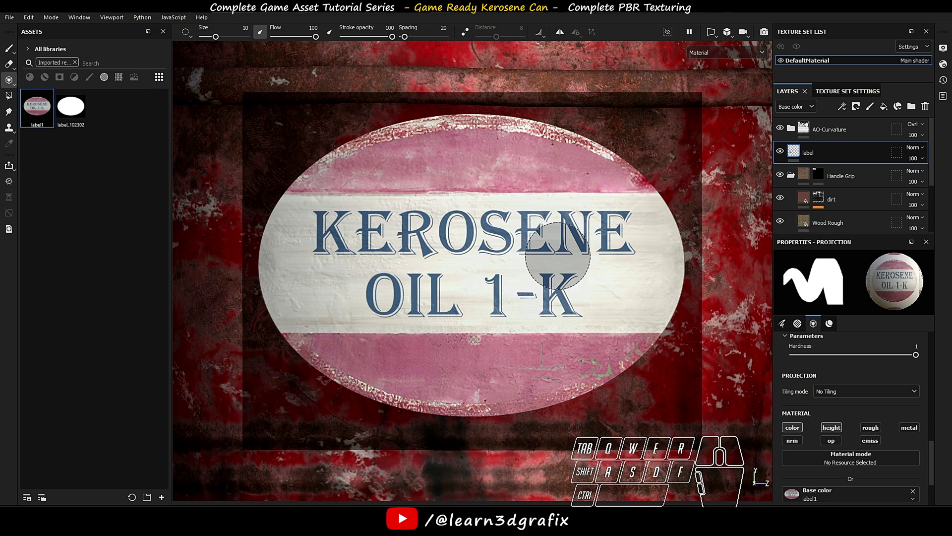
{"action": "right_click", "coordinate": [794, 154]}
{"action": "left_click", "coordinate": [823, 164]}
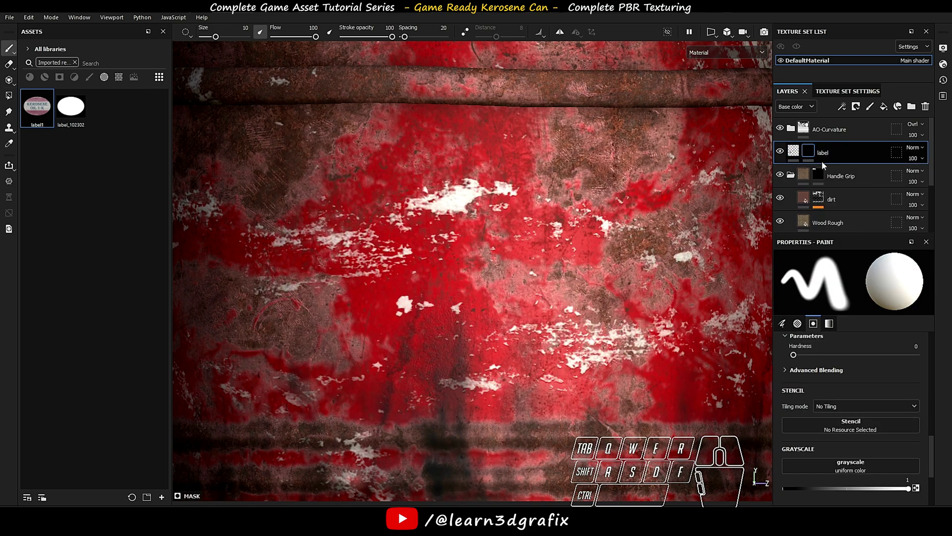
Step: Project label_102302 as grayscale into the label layer's mask, painting over the whole oval, and return to the Paint tool
{"action": "left_click", "coordinate": [8, 81]}
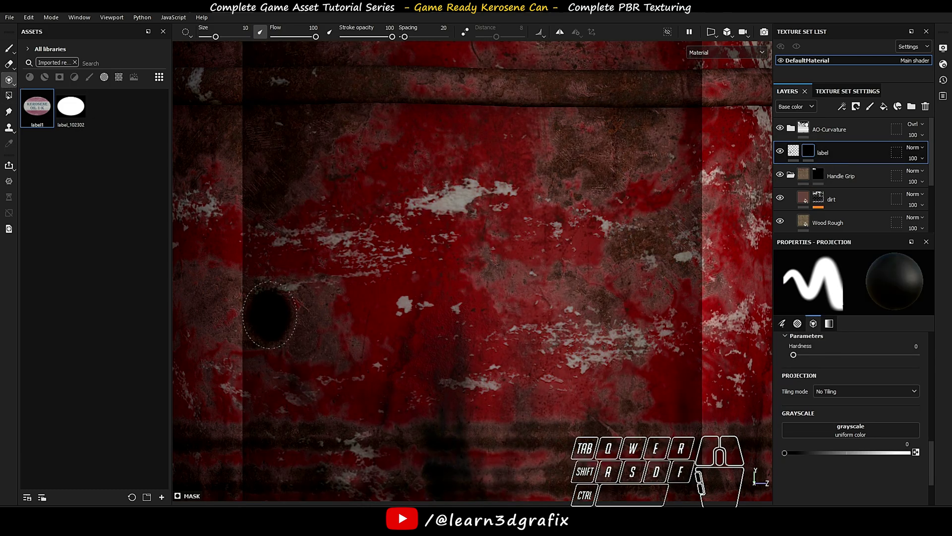
{"action": "left_click_drag", "start_coordinate": [70, 106], "coordinate": [863, 440]}
{"action": "right_click_drag", "start_coordinate": [483, 227], "coordinate": [483, 198], "text": "ctrl"}
{"action": "mouse_move", "coordinate": [483, 226]}
{"action": "left_mouse_down"}
{"action": "mouse_move", "coordinate": [586, 185]}
{"action": "mouse_move", "coordinate": [392, 342]}
{"action": "mouse_move", "coordinate": [645, 308]}
{"action": "mouse_move", "coordinate": [618, 192]}
{"action": "mouse_move", "coordinate": [599, 264]}
{"action": "mouse_move", "coordinate": [457, 174]}
{"action": "left_mouse_up"}
{"action": "left_click_drag", "start_coordinate": [452, 251], "coordinate": [612, 186]}
{"action": "left_click", "coordinate": [9, 48]}
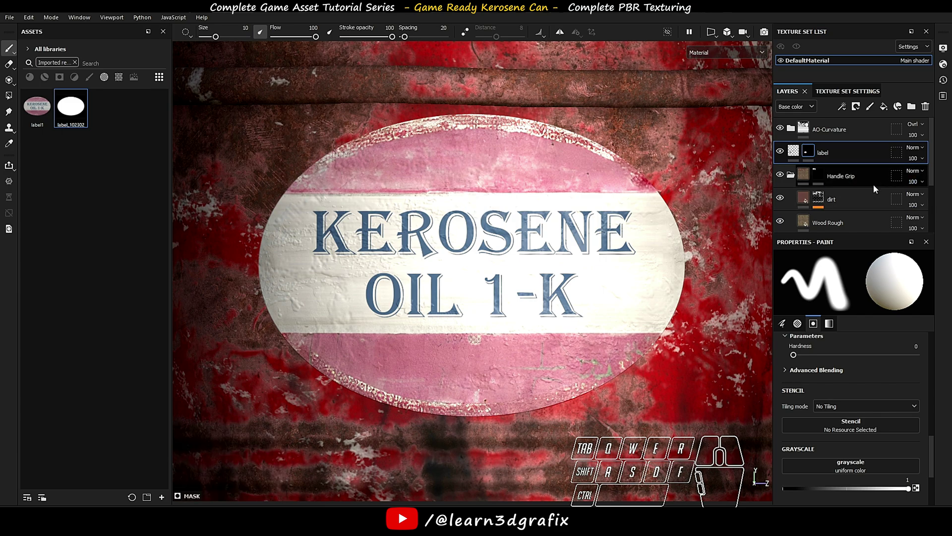
Step: Add an anchor point to the label layer's mask and place the layer in a folder named label
{"action": "left_click", "coordinate": [842, 107]}
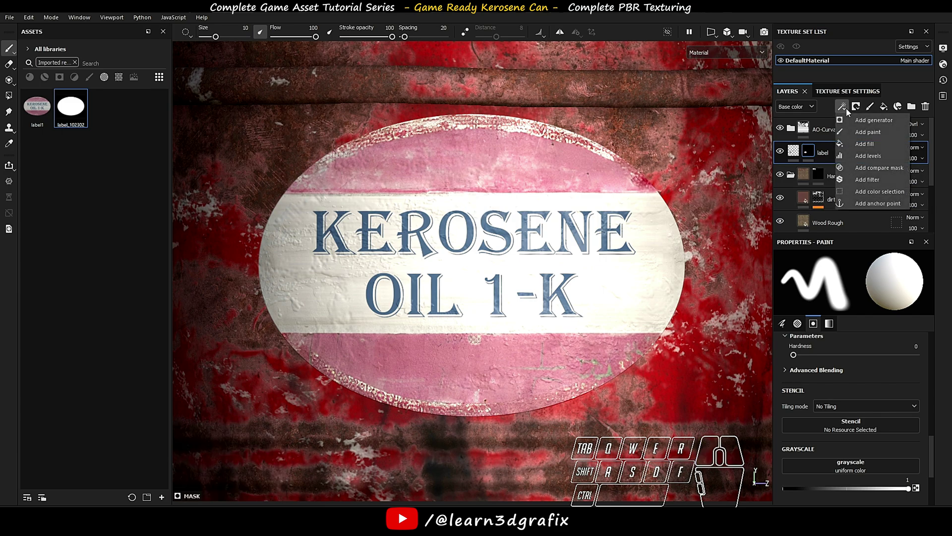
{"action": "left_click", "coordinate": [898, 203]}
{"action": "key", "text": "ctrl+g"}
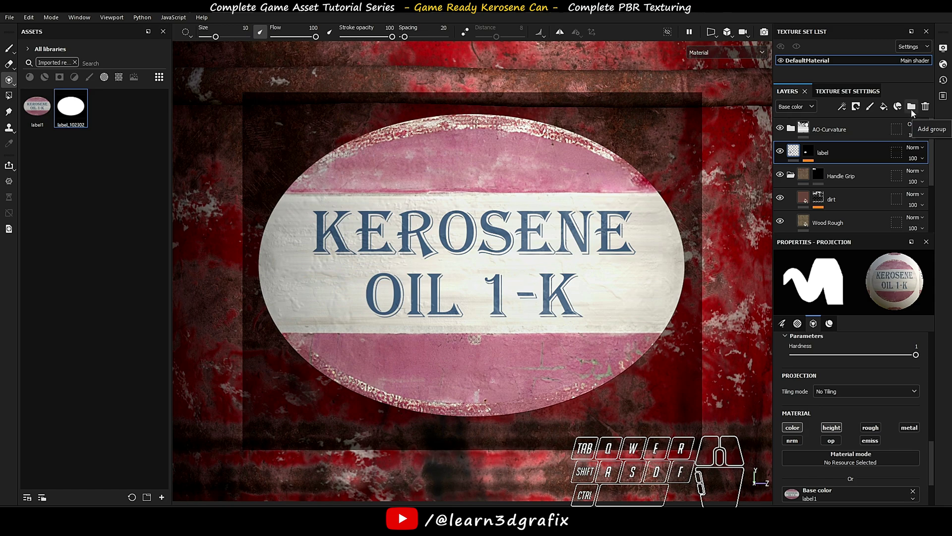
{"action": "left_click_drag", "start_coordinate": [810, 161], "coordinate": [819, 153]}
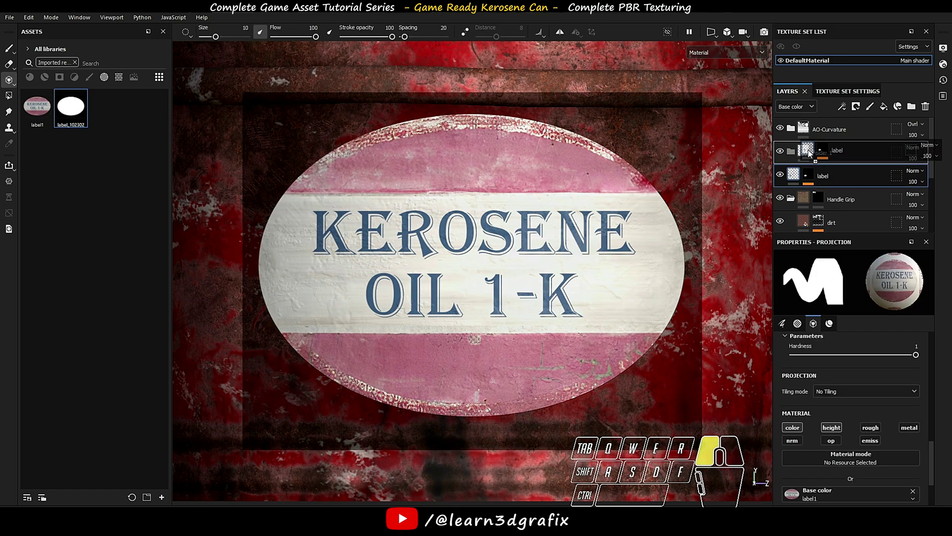
{"action": "double_click", "coordinate": [823, 152]}
{"action": "type", "text": "label"}
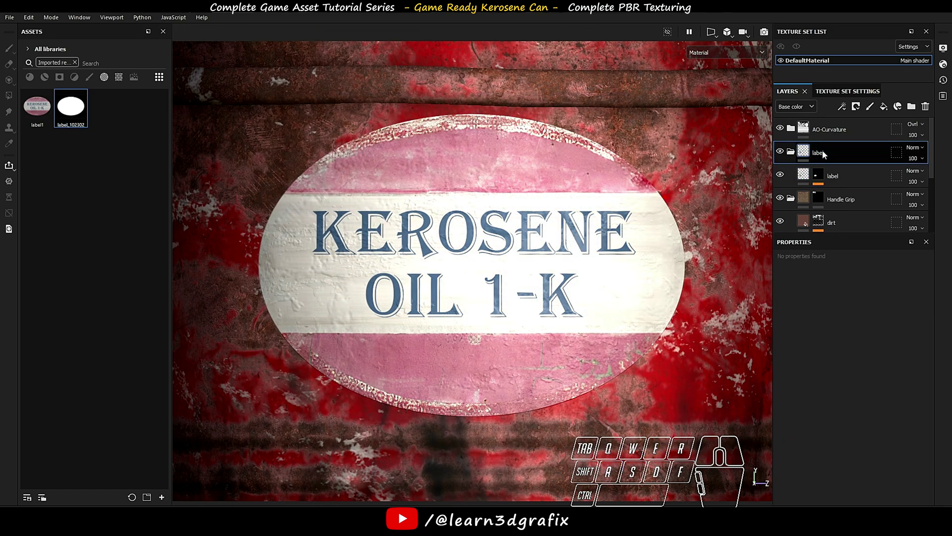
Step: Give the label folder a black mask with a fill that uses the label mask anchor point as grayscale
{"action": "right_click", "coordinate": [806, 153]}
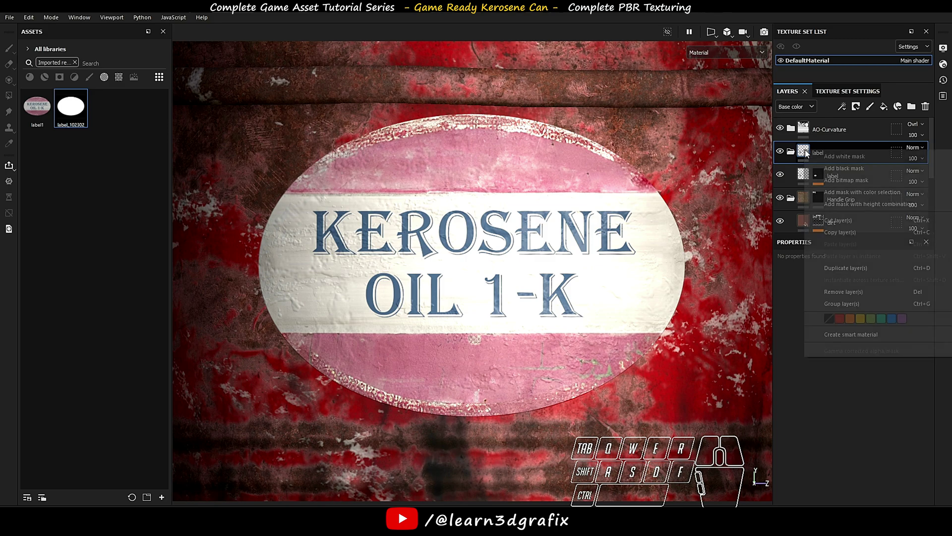
{"action": "left_click", "coordinate": [843, 165]}
{"action": "right_click", "coordinate": [817, 149]}
{"action": "right_click", "coordinate": [817, 150]}
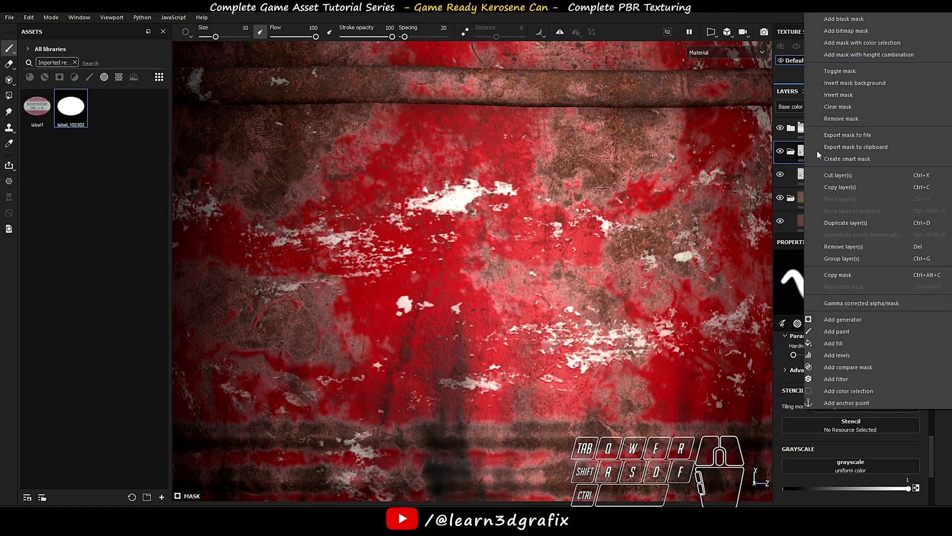
{"action": "left_click", "coordinate": [866, 343]}
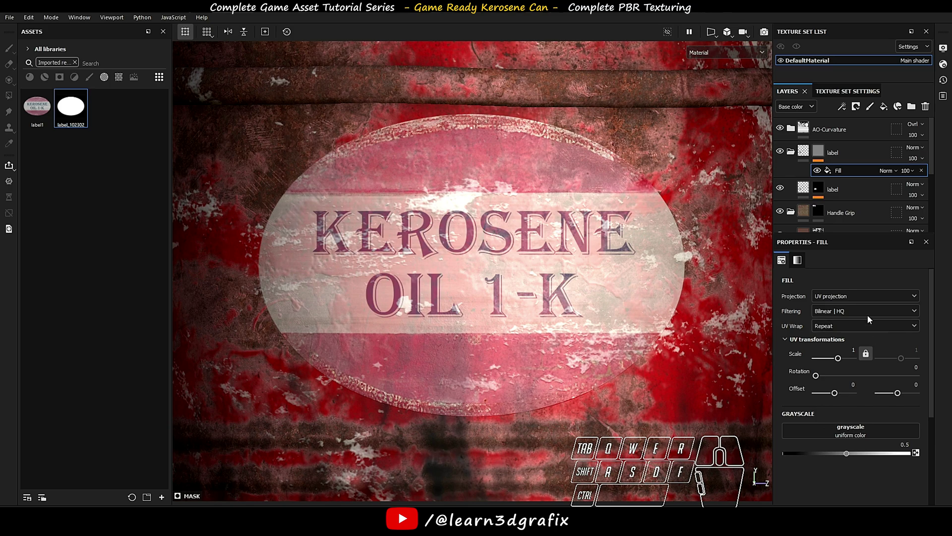
{"action": "left_click", "coordinate": [883, 429]}
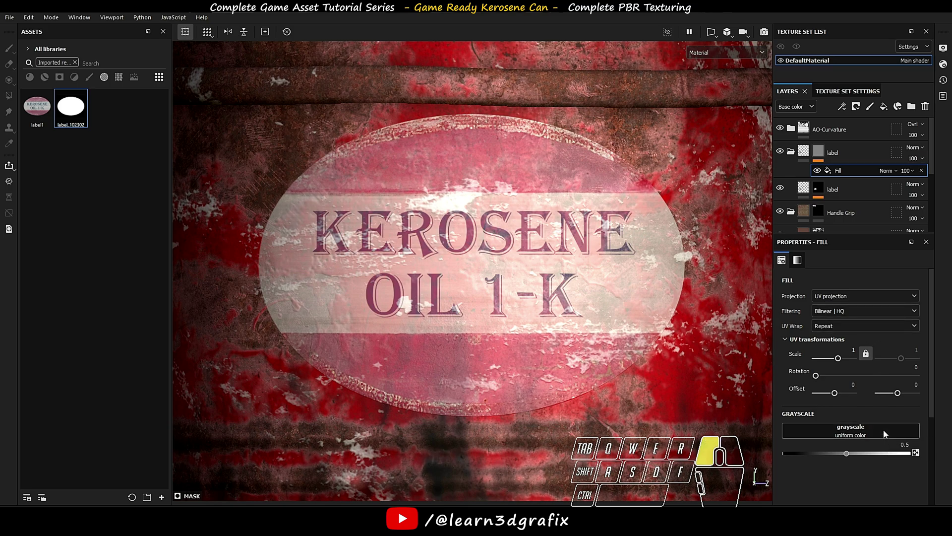
{"action": "left_click", "coordinate": [875, 284]}
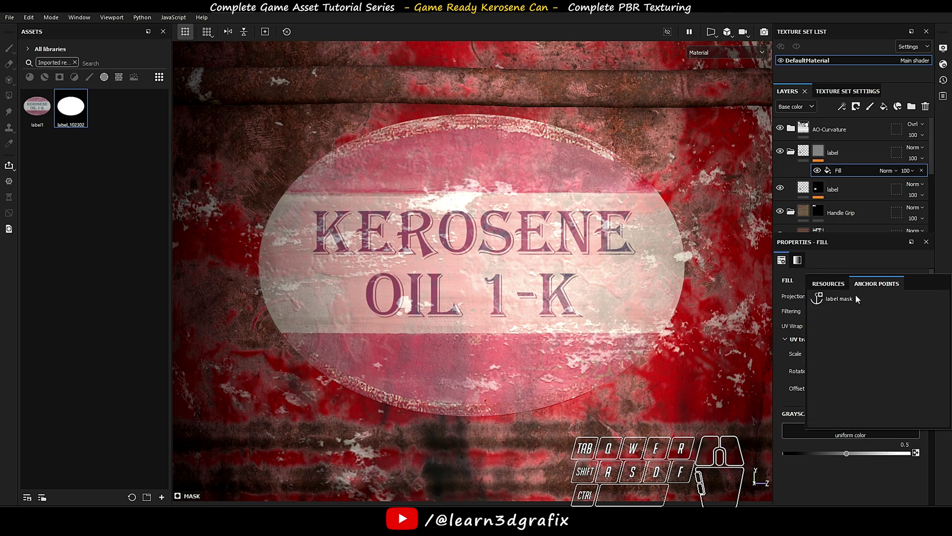
{"action": "left_click", "coordinate": [856, 298]}
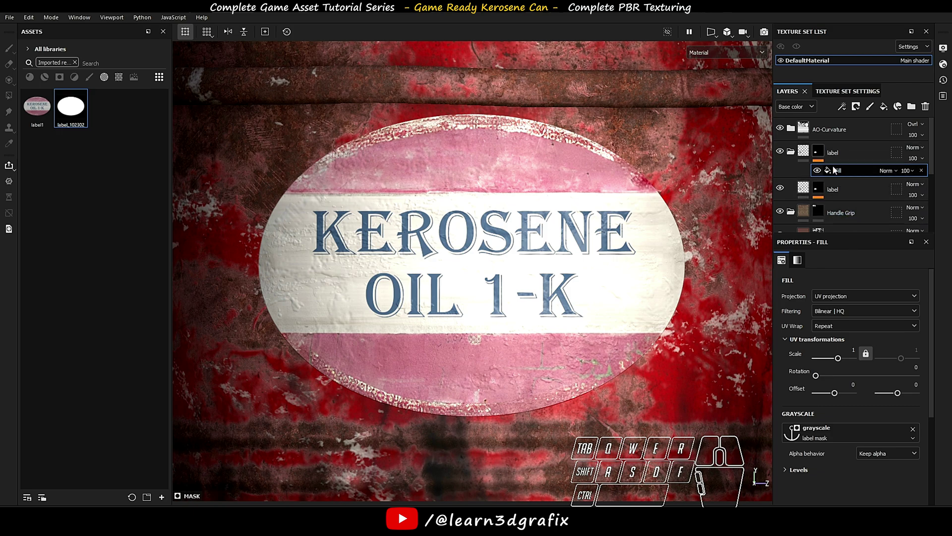
Step: Add a second fill to the label folder's mask and set its blend mode to Multiply
{"action": "right_click", "coordinate": [820, 161]}
{"action": "left_click", "coordinate": [848, 215]}
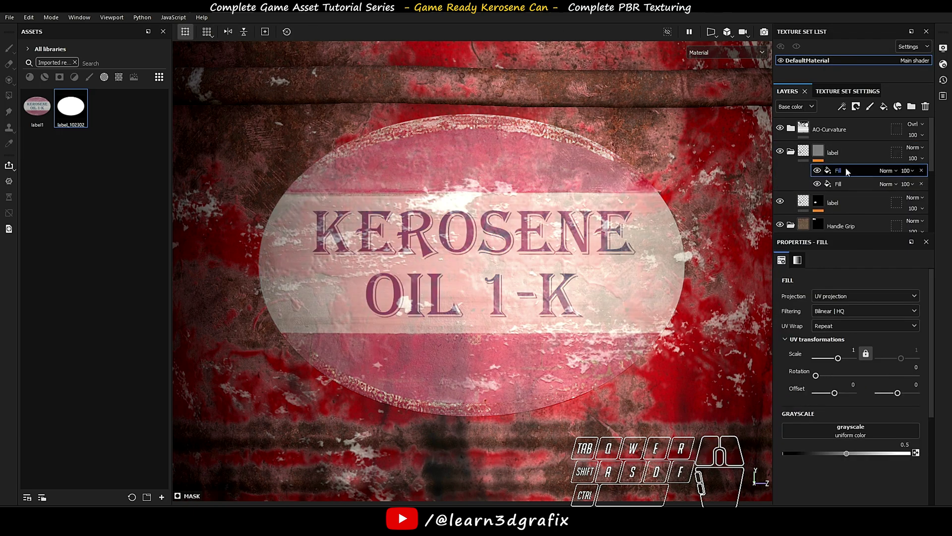
{"action": "left_click", "coordinate": [892, 171]}
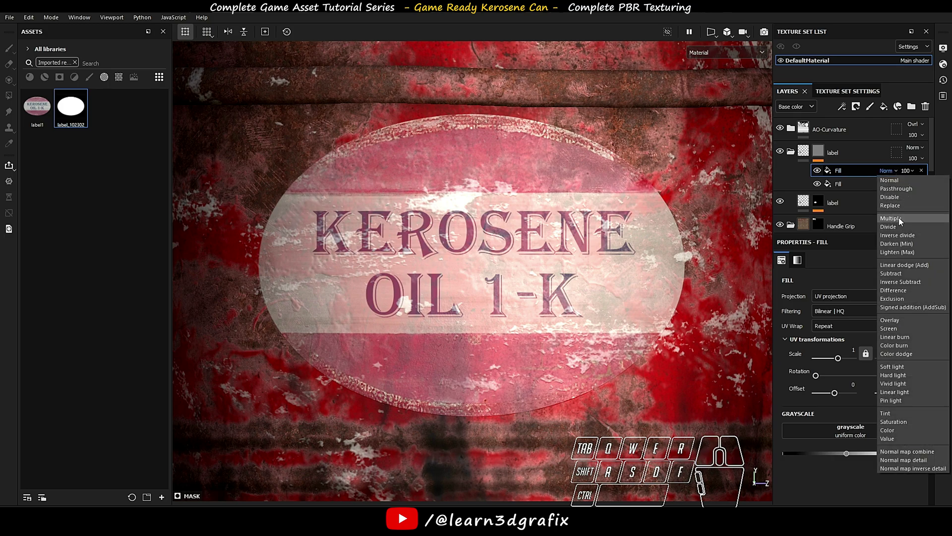
{"action": "left_click", "coordinate": [899, 219]}
Step: Assign the Grunge Dirt Splats texture as grayscale to the Multiply fill in the label folder's mask
{"action": "left_click", "coordinate": [873, 429]}
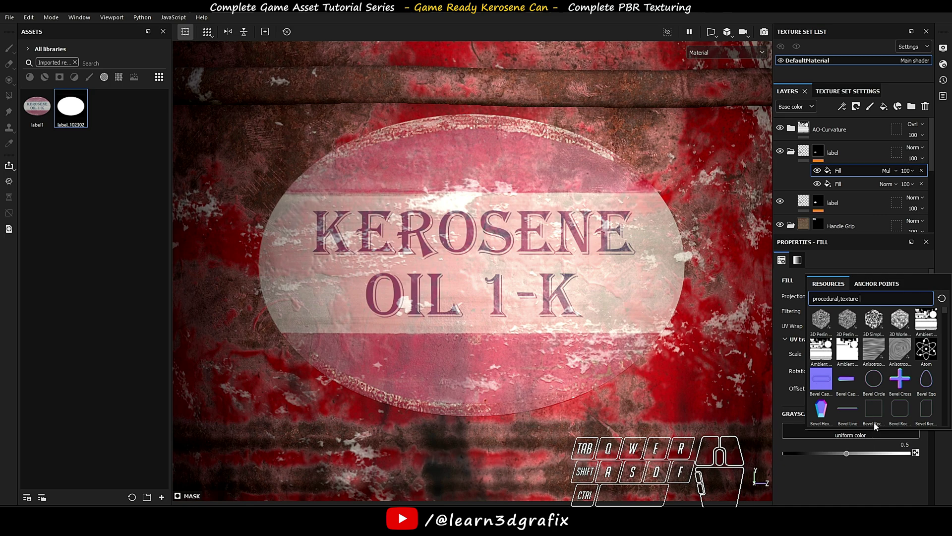
{"action": "left_click", "coordinate": [873, 299]}
{"action": "type", "text": "grunge dirt"}
{"action": "key", "text": "BackSpace"}
{"action": "key", "text": "BackSpace"}
{"action": "key", "text": "BackSpace"}
{"action": "key", "text": "BackSpace"}
{"action": "key", "text": "BackSpace"}
{"action": "key", "text": "BackSpace"}
{"action": "key", "text": "BackSpace"}
{"action": "key", "text": "BackSpace"}
{"action": "key", "text": "BackSpace"}
{"action": "key", "text": "BackSpace"}
{"action": "key", "text": "BackSpace"}
{"action": "key", "text": "BackSpace"}
{"action": "key", "text": "BackSpace"}
{"action": "key", "text": "BackSpace"}
{"action": "key", "text": "BackSpace"}
{"action": "key", "text": "BackSpace"}
{"action": "key", "text": "BackSpace"}
{"action": "key", "text": "BackSpace"}
{"action": "key", "text": "BackSpace"}
{"action": "key", "text": "BackSpace"}
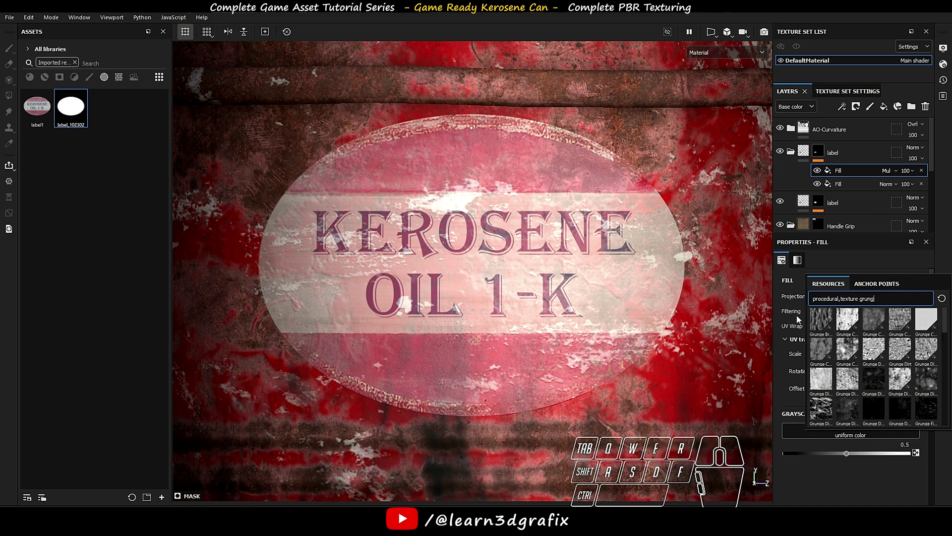
{"action": "type", "text": "grunge dirt splat"}
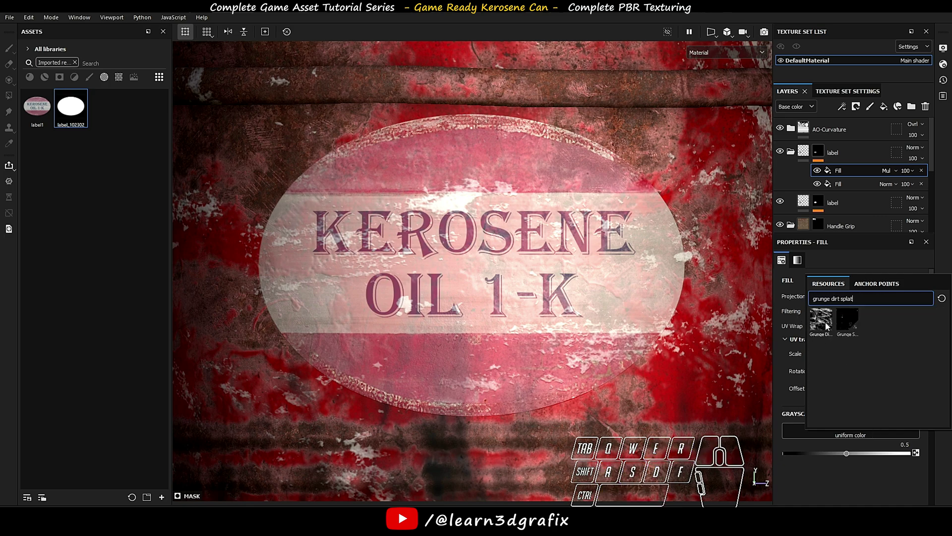
{"action": "left_click", "coordinate": [825, 322]}
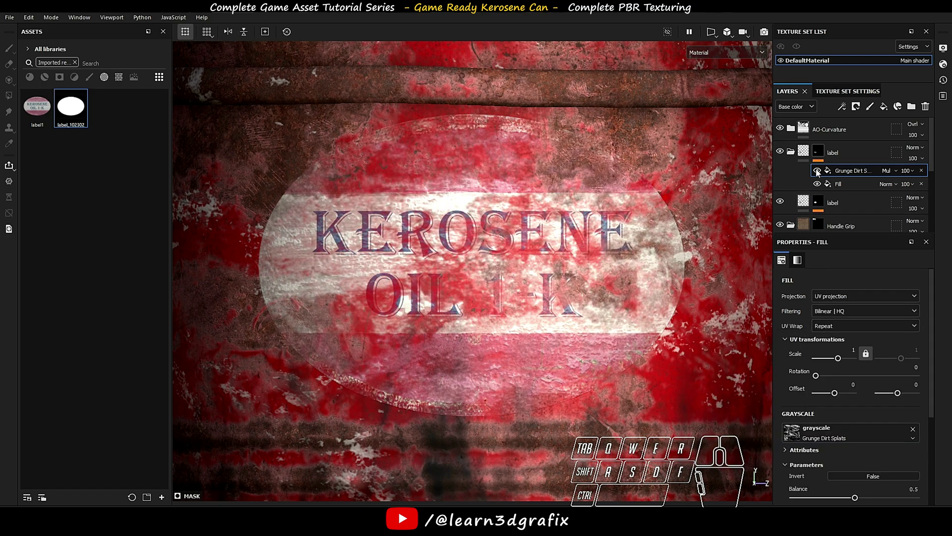
Step: Switch the grunge fill to tri-planar projection and set its balance to 0.8
{"action": "left_click", "coordinate": [850, 293]}
{"action": "left_click", "coordinate": [859, 317]}
{"action": "scroll", "coordinate": [881, 418], "scroll_direction": "down", "scroll_amount": 3}
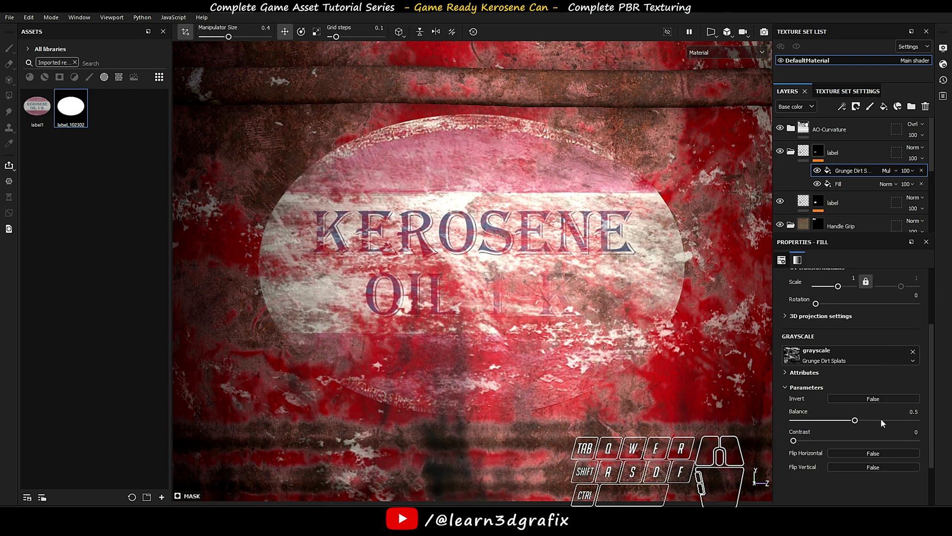
{"action": "left_click_drag", "start_coordinate": [881, 419], "coordinate": [892, 420]}
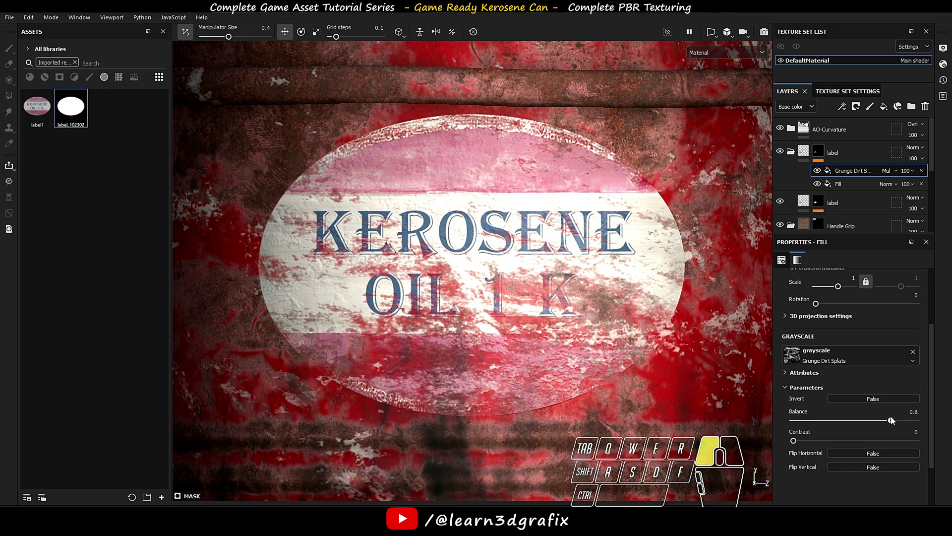
{"action": "left_click_drag", "start_coordinate": [931, 395], "coordinate": [936, 333]}
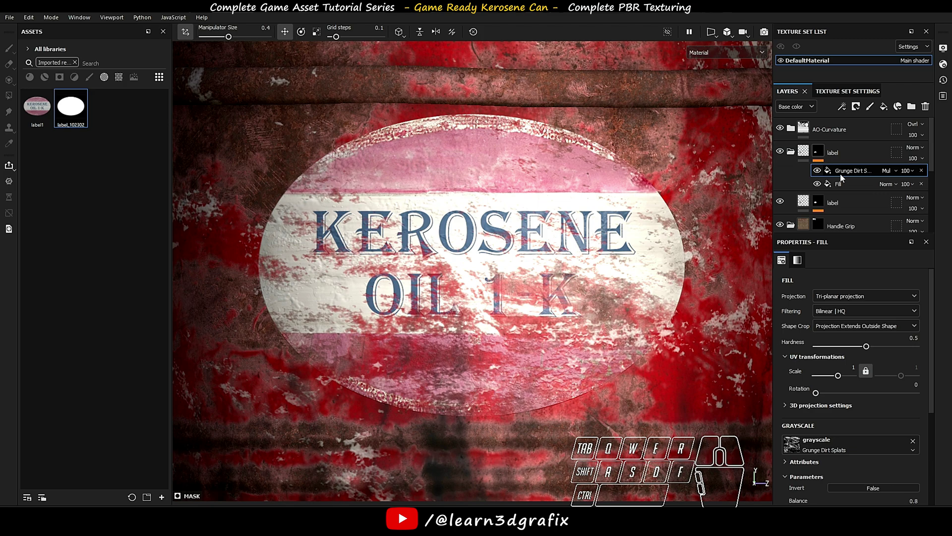
Step: Add a paint effect to the label folder's mask and place it between the grunge fill and the anchor-point fill
{"action": "right_click", "coordinate": [824, 155]}
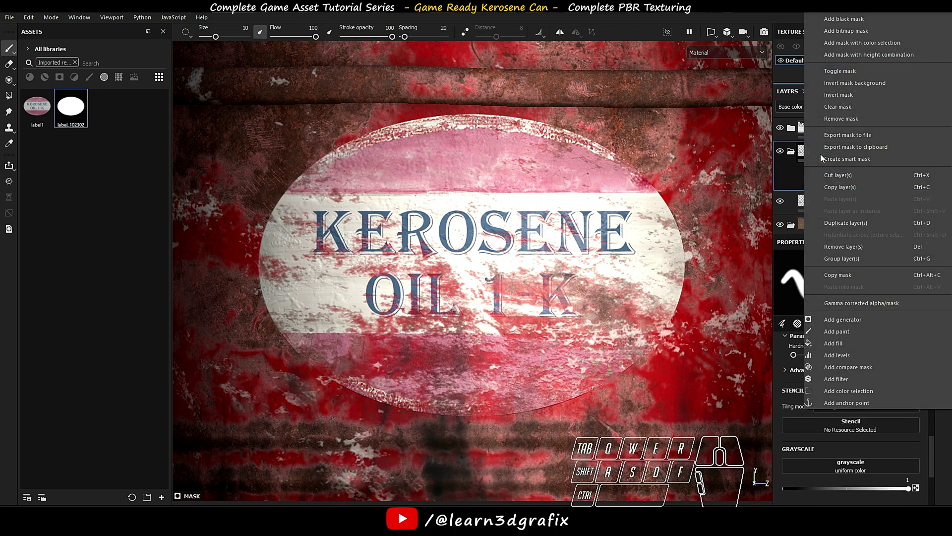
{"action": "left_click", "coordinate": [873, 326]}
{"action": "left_click_drag", "start_coordinate": [854, 193], "coordinate": [854, 190]}
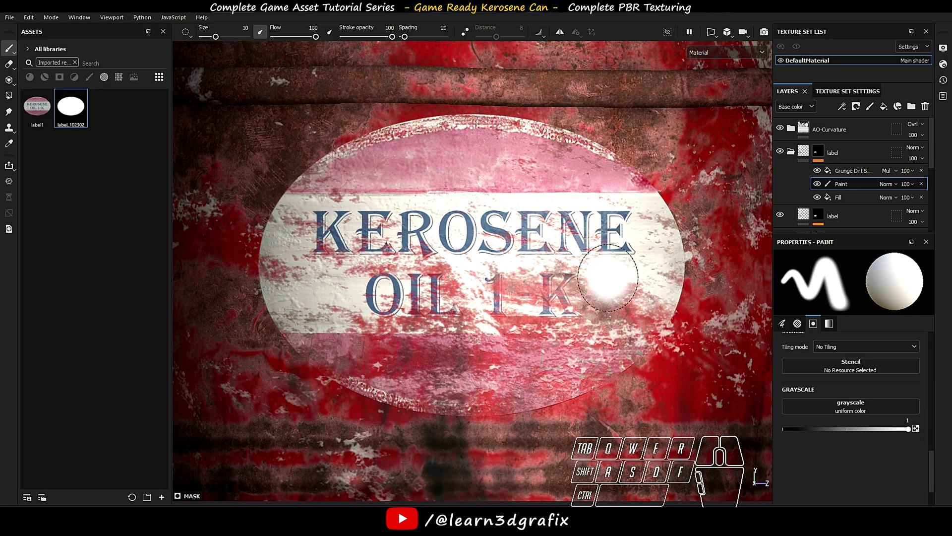
Step: Find the Dirt 1 brush in the asset library and select it for the mask painting
{"action": "left_click", "coordinate": [90, 76]}
{"action": "left_click", "coordinate": [74, 62]}
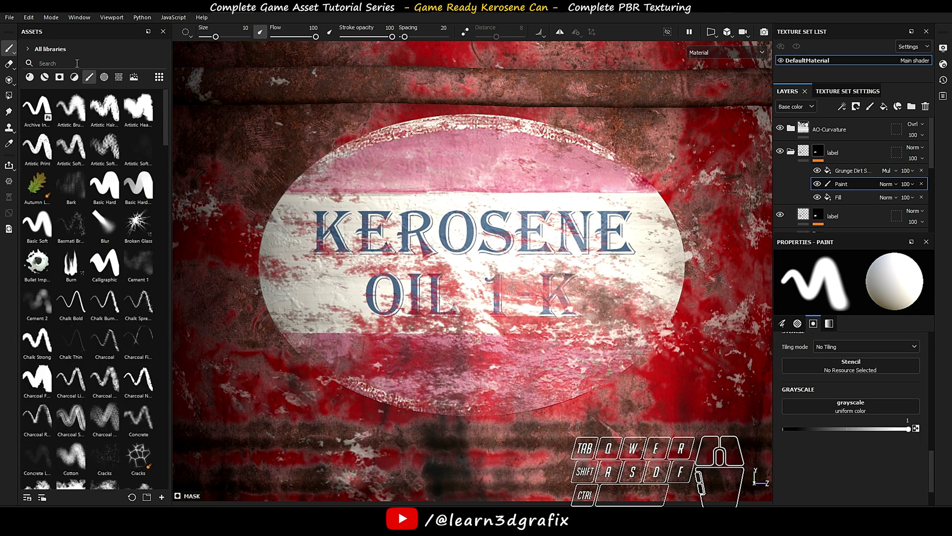
{"action": "type", "text": "dirt 1"}
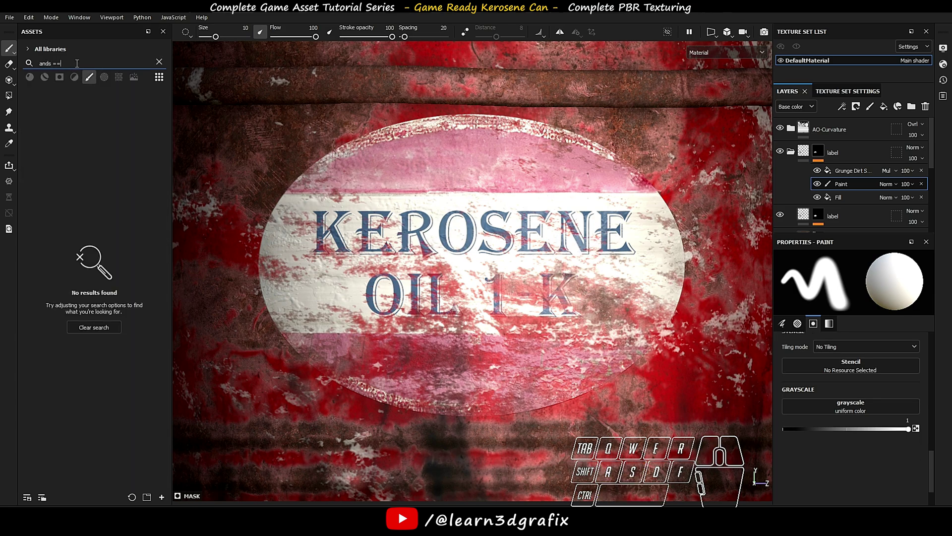
{"action": "left_click", "coordinate": [74, 96]}
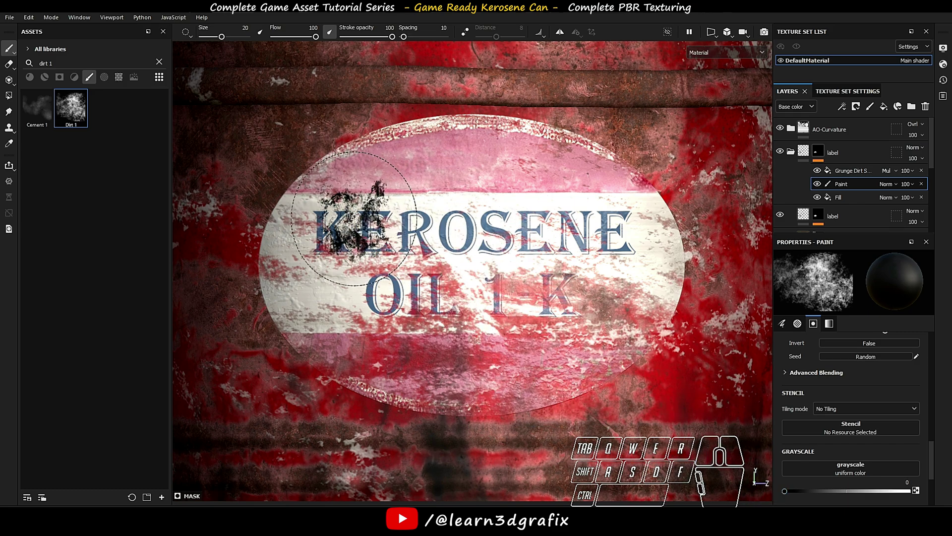
Step: Undo the test dab and wear away the oval label's edges in black with the Dirt 1 brush, reducing its size to about 10
{"action": "key", "text": "ctrl+z"}
{"action": "mouse_move", "coordinate": [347, 102]}
{"action": "left_mouse_down"}
{"action": "mouse_move", "coordinate": [546, 119]}
{"action": "mouse_move", "coordinate": [698, 156]}
{"action": "left_mouse_up"}
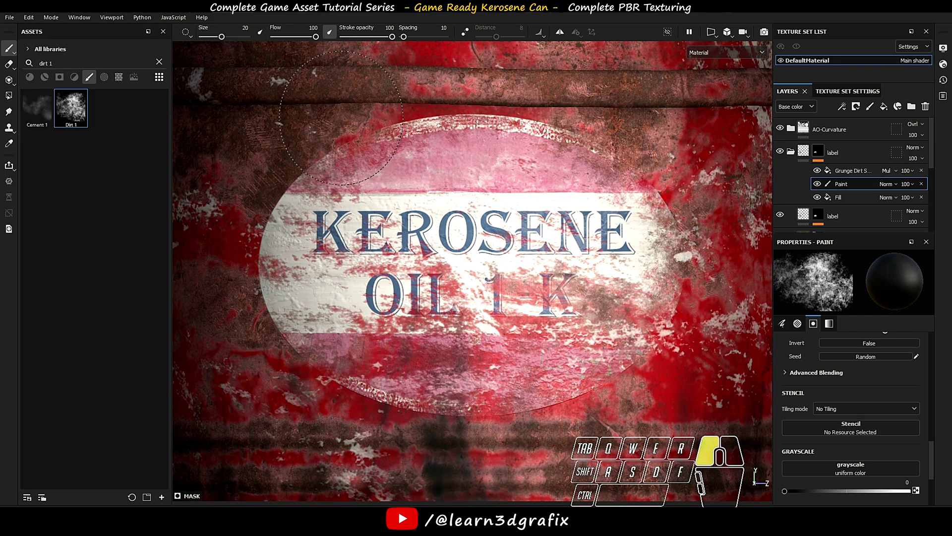
{"action": "left_click_drag", "start_coordinate": [341, 118], "coordinate": [266, 226]}
{"action": "right_click_drag", "start_coordinate": [265, 224], "coordinate": [231, 224], "text": "ctrl"}
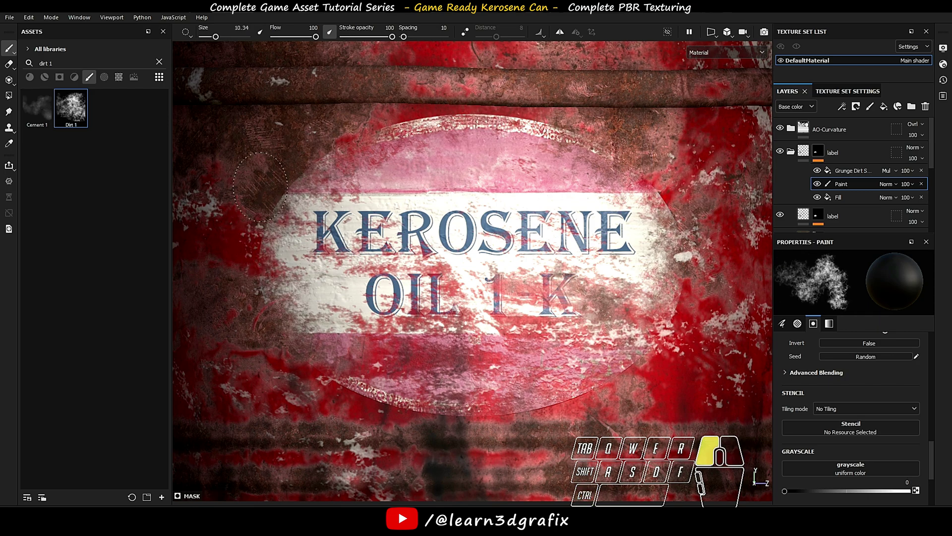
{"action": "left_click_drag", "start_coordinate": [331, 388], "coordinate": [588, 399]}
{"action": "key", "text": "ctrl+z"}
{"action": "key", "text": "ctrl+z"}
{"action": "left_click", "coordinate": [669, 198]}
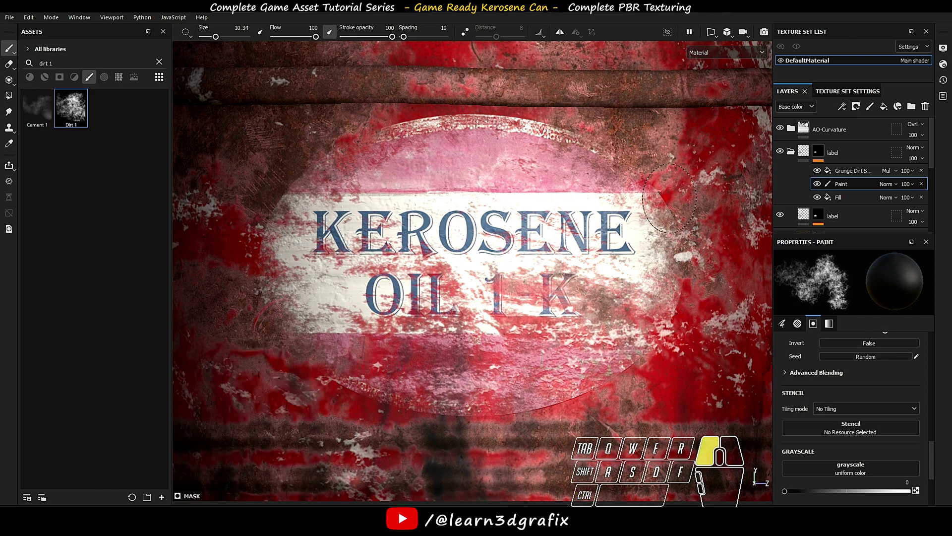
Step: Examine how the worn label looks on the whole can from different angles and distances
{"action": "scroll", "coordinate": [347, 179], "scroll_direction": "down", "scroll_amount": 5}
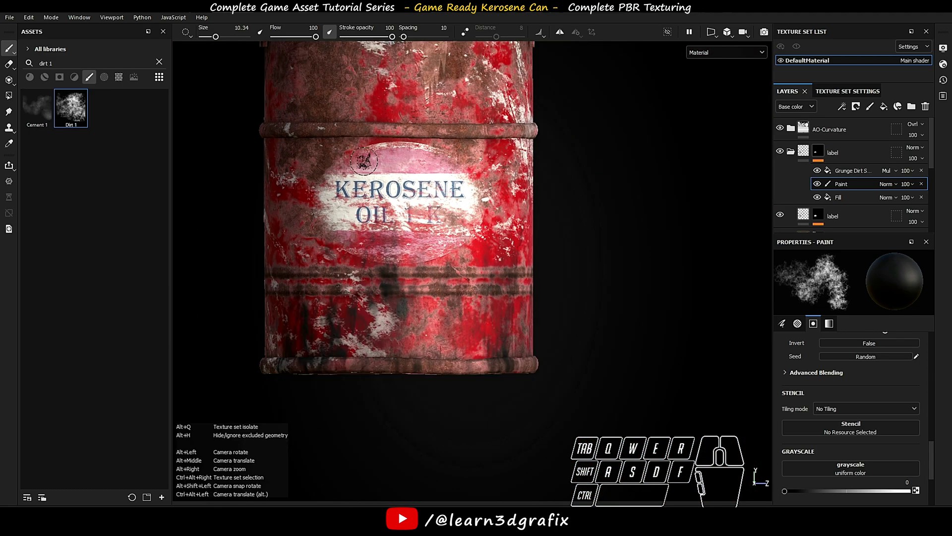
{"action": "left_click_drag", "start_coordinate": [437, 223], "coordinate": [400, 228], "text": "alt"}
{"action": "middle_click_drag", "start_coordinate": [400, 228], "coordinate": [401, 289], "text": "alt"}
{"action": "scroll", "coordinate": [407, 256], "scroll_direction": "up", "scroll_amount": 2}
{"action": "left_click_drag", "start_coordinate": [407, 256], "coordinate": [488, 273], "text": "alt"}
{"action": "scroll", "coordinate": [488, 273], "scroll_direction": "down", "scroll_amount": 3}
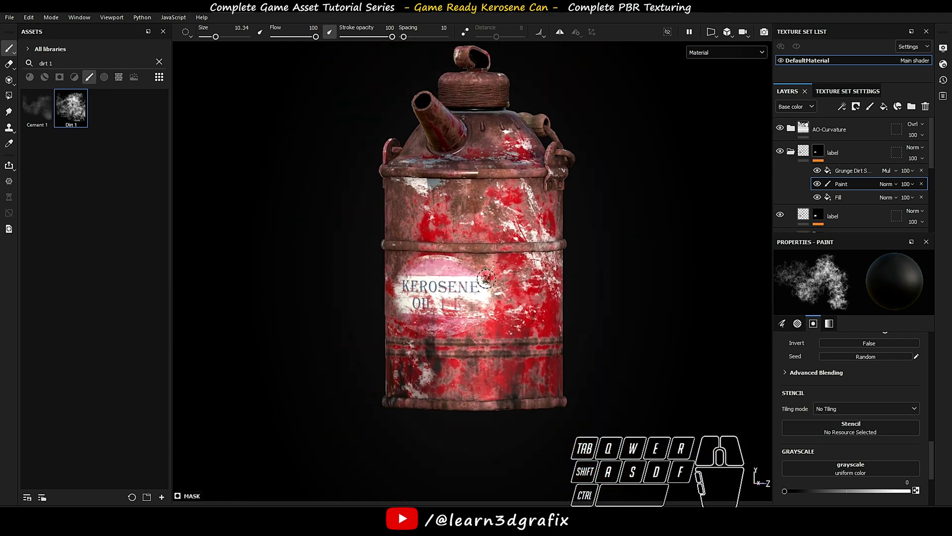
{"action": "scroll", "coordinate": [483, 131], "scroll_direction": "up", "scroll_amount": 2}
{"action": "right_click_drag", "start_coordinate": [489, 319], "coordinate": [511, 324], "text": "alt"}
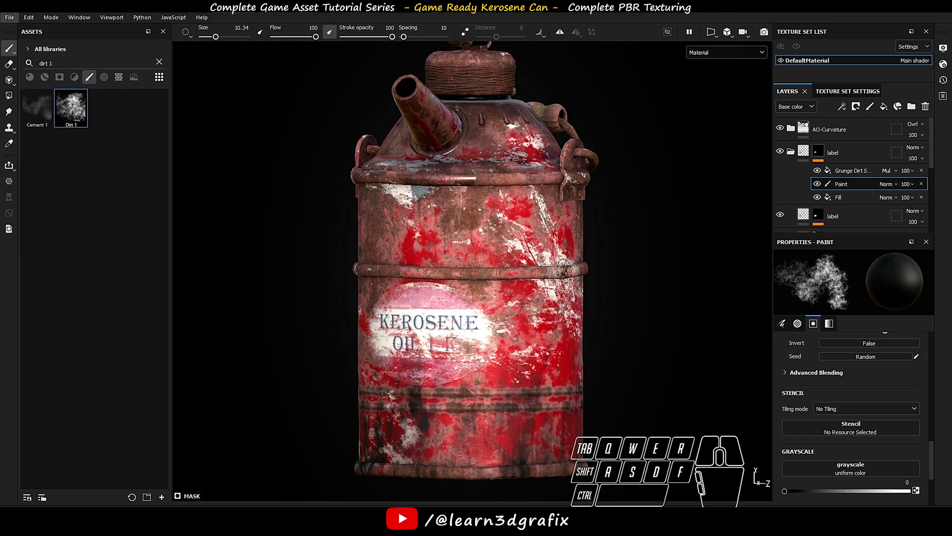
{"action": "scroll", "coordinate": [813, 189], "scroll_direction": "down", "scroll_amount": 1}
Step: Add an HSL Perceptive filter to the label layer's content with hue 0.534, saturation 0.581 and lightness 0.484
{"action": "key", "text": "3"}
{"action": "right_click", "coordinate": [807, 185]}
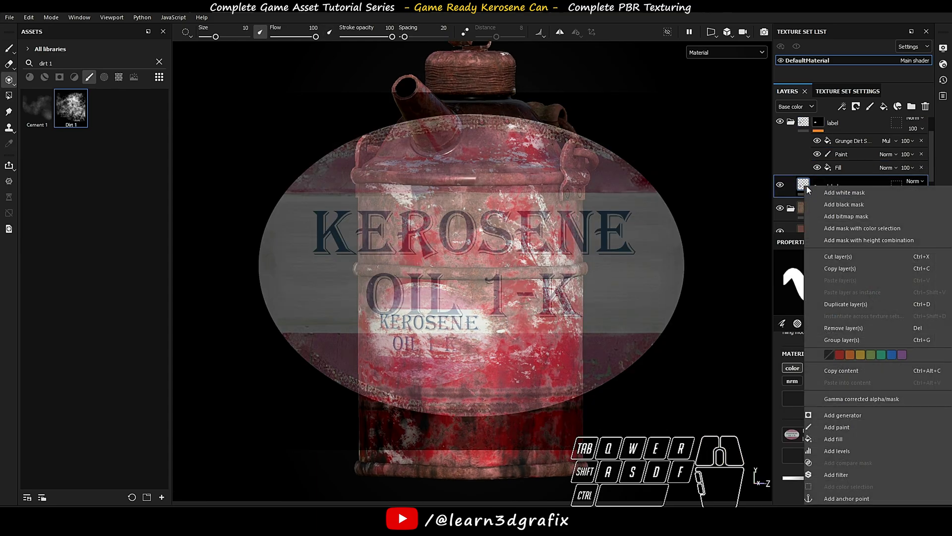
{"action": "left_click", "coordinate": [807, 186]}
{"action": "left_click", "coordinate": [842, 108]}
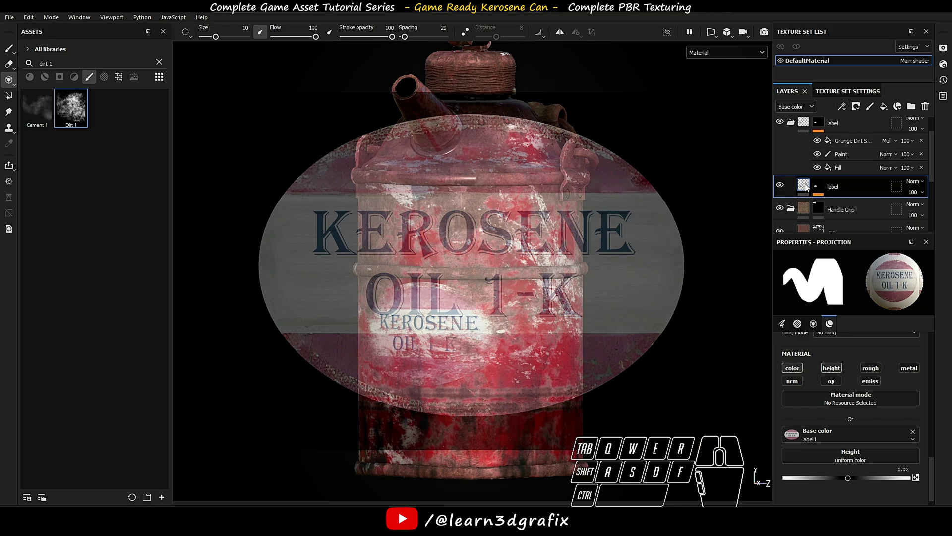
{"action": "right_click", "coordinate": [806, 184]}
{"action": "left_click", "coordinate": [865, 469]}
{"action": "left_click", "coordinate": [877, 306]}
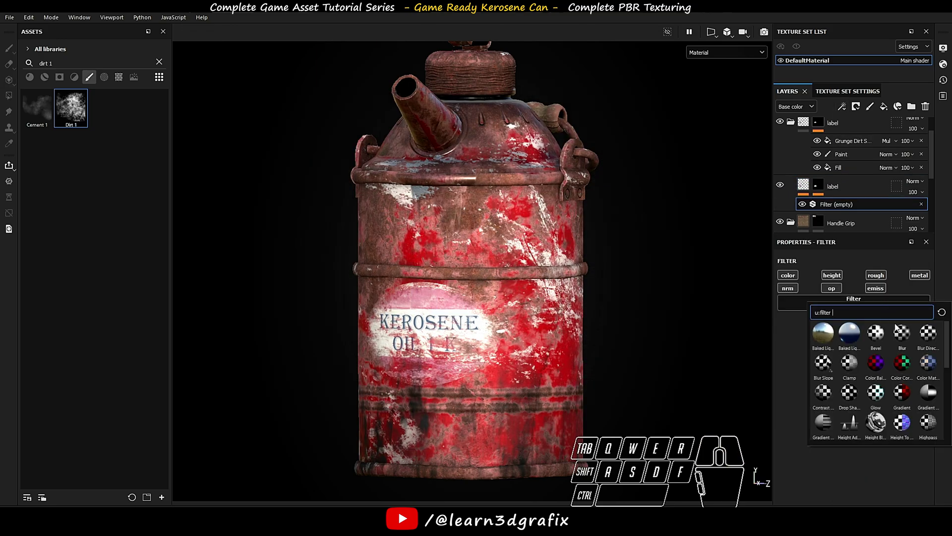
{"action": "left_click", "coordinate": [863, 370]}
{"action": "scroll", "coordinate": [435, 353], "scroll_direction": "up", "scroll_amount": 5}
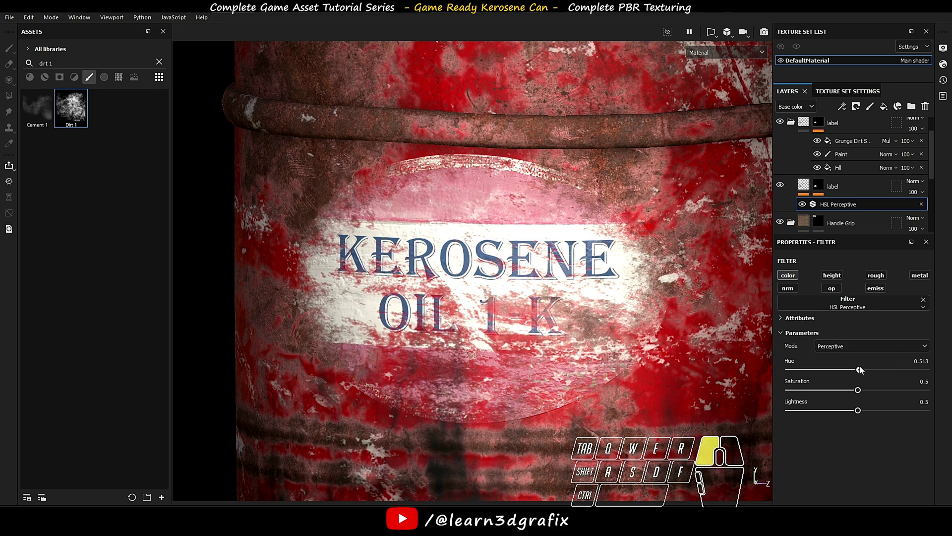
{"action": "left_click_drag", "start_coordinate": [861, 370], "coordinate": [862, 370]}
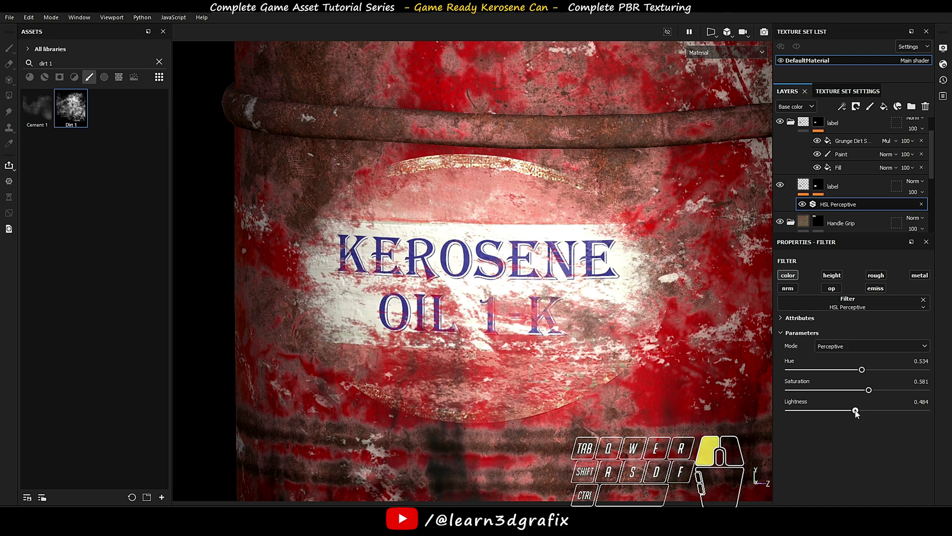
Step: Examine the recolored label and the can's front, side and back while rotating the environment lighting
{"action": "scroll", "coordinate": [593, 318], "scroll_direction": "down", "scroll_amount": 5}
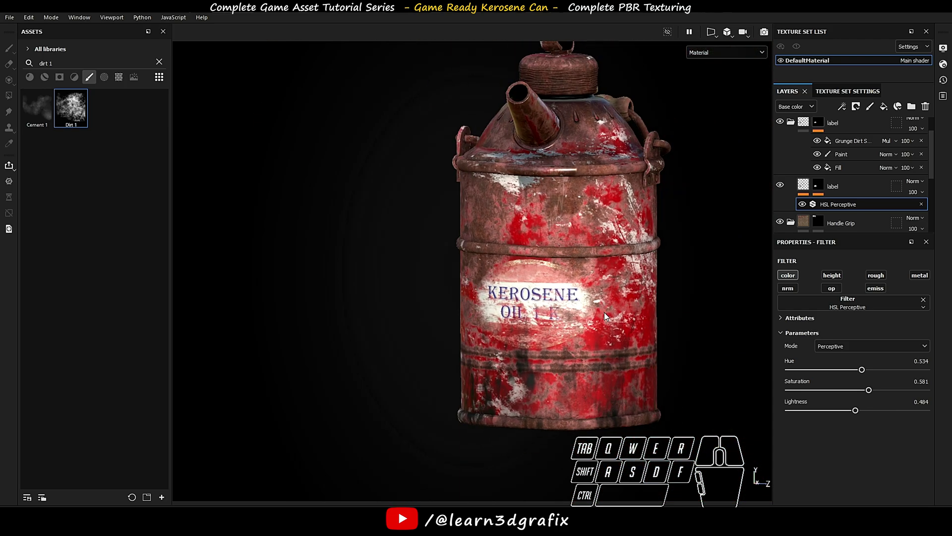
{"action": "middle_click_drag", "start_coordinate": [604, 316], "coordinate": [521, 339], "text": "alt"}
{"action": "left_click_drag", "start_coordinate": [522, 339], "coordinate": [517, 333], "text": "alt"}
{"action": "middle_click_drag", "start_coordinate": [517, 333], "coordinate": [511, 338], "text": "alt"}
{"action": "right_click_drag", "start_coordinate": [596, 286], "coordinate": [662, 300], "text": "shift"}
{"action": "scroll", "coordinate": [550, 273], "scroll_direction": "up", "scroll_amount": 5}
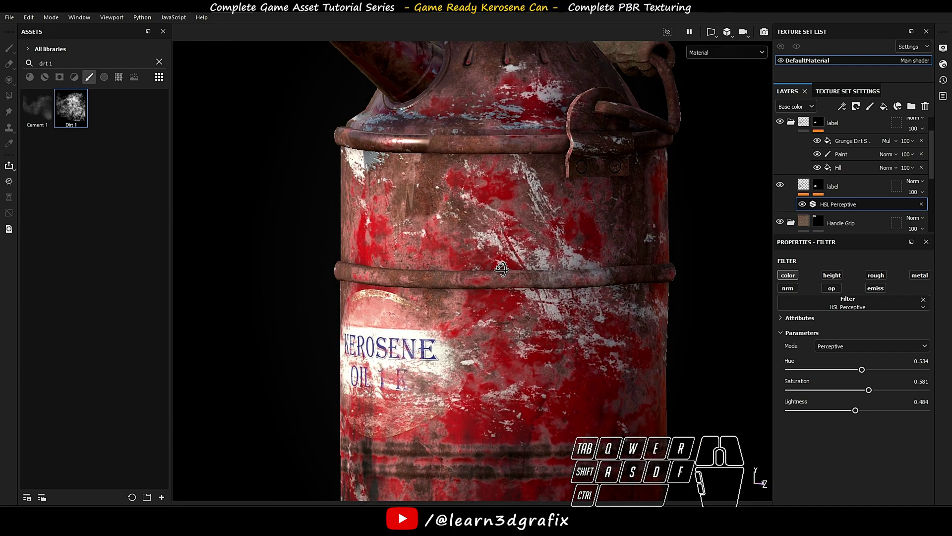
{"action": "scroll", "coordinate": [501, 269], "scroll_direction": "down", "scroll_amount": 5}
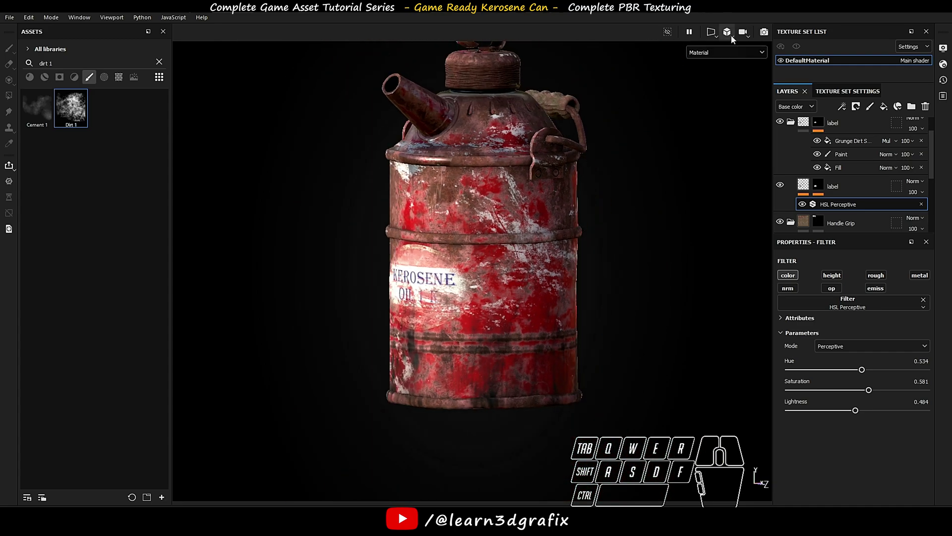
{"action": "scroll", "coordinate": [502, 287], "scroll_direction": "up", "scroll_amount": 3}
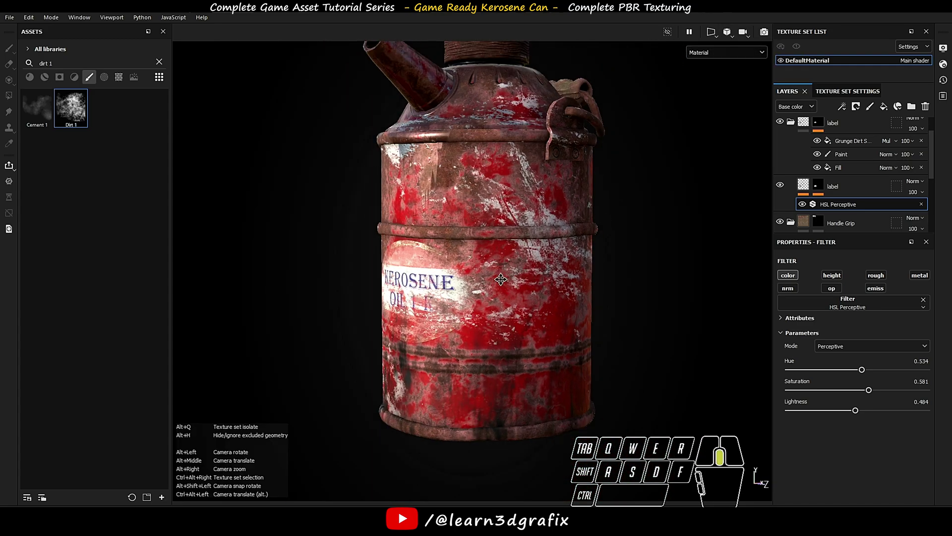
{"action": "scroll", "coordinate": [501, 279], "scroll_direction": "down", "scroll_amount": 3}
{"action": "right_click_drag", "start_coordinate": [588, 290], "coordinate": [509, 294], "text": "shift"}
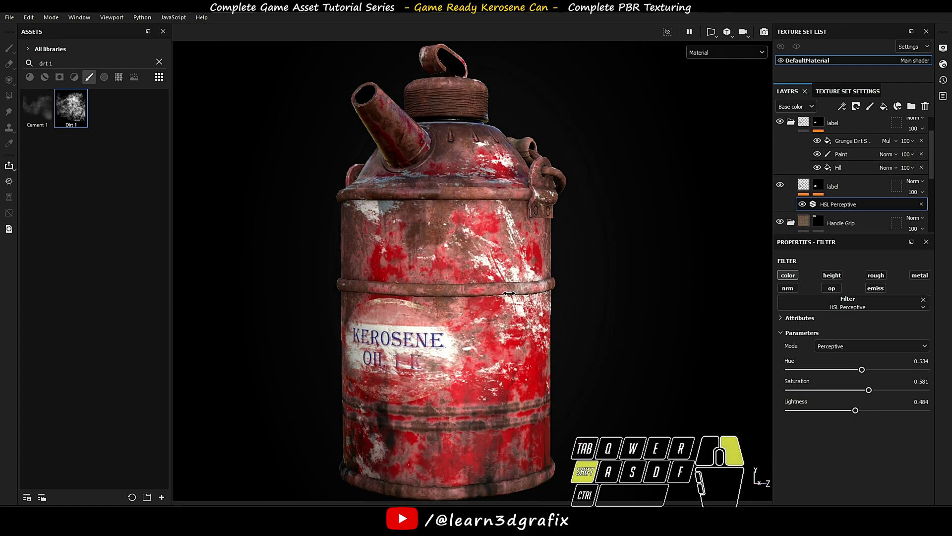
{"action": "left_click_drag", "start_coordinate": [532, 305], "coordinate": [478, 300], "text": "alt"}
{"action": "middle_click_drag", "start_coordinate": [555, 293], "coordinate": [481, 291], "text": "alt"}
{"action": "scroll", "coordinate": [481, 291], "scroll_direction": "down", "scroll_amount": 2}
{"action": "left_click_drag", "start_coordinate": [481, 291], "coordinate": [412, 289], "text": "alt"}
{"action": "right_click_drag", "start_coordinate": [591, 283], "coordinate": [623, 283], "text": "shift"}
{"action": "left_click_drag", "start_coordinate": [623, 284], "coordinate": [456, 300], "text": "alt"}
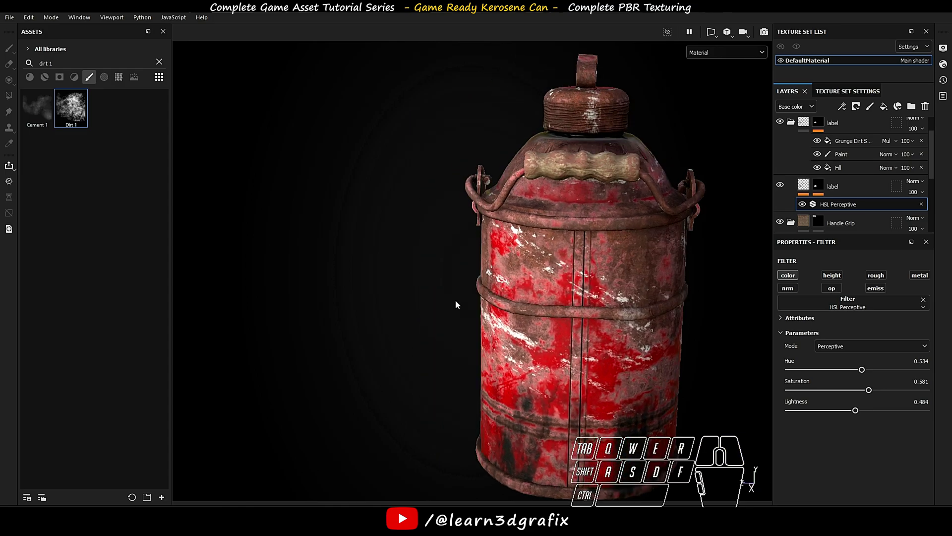
{"action": "left_click_drag", "start_coordinate": [550, 281], "coordinate": [483, 273], "text": "alt"}
Step: Hide the interface panels to review the finished can from all around under changing lighting, and restore the panels
{"action": "key", "text": "Tab"}
{"action": "left_click_drag", "start_coordinate": [567, 302], "coordinate": [614, 303], "text": "alt"}
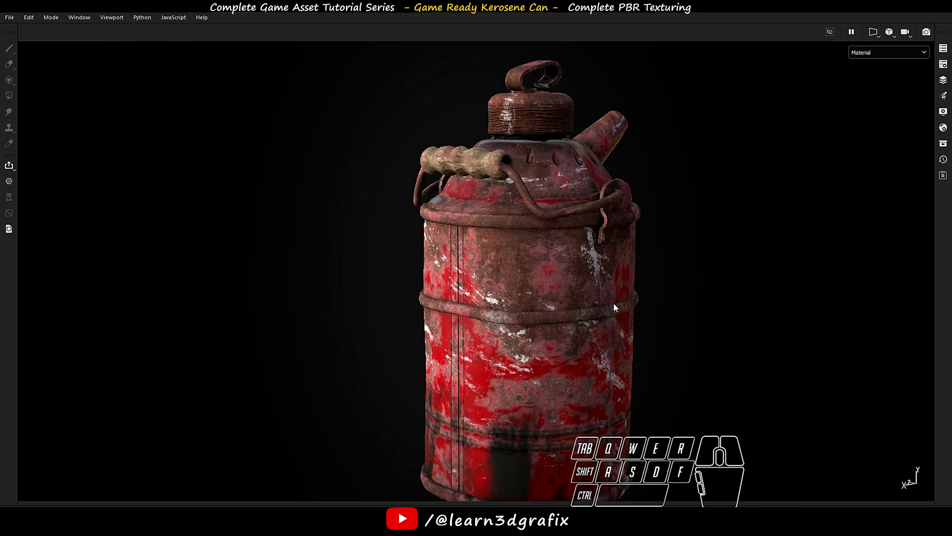
{"action": "right_click_drag", "start_coordinate": [614, 303], "coordinate": [506, 259], "text": "shift"}
{"action": "left_click_drag", "start_coordinate": [659, 290], "coordinate": [557, 282], "text": "alt"}
{"action": "middle_click_drag", "start_coordinate": [613, 287], "coordinate": [525, 288], "text": "alt"}
{"action": "left_click_drag", "start_coordinate": [632, 284], "coordinate": [595, 283], "text": "alt"}
{"action": "mouse_move", "coordinate": [595, 283]}
{"action": "right_mouse_down", "text": "shift"}
{"action": "mouse_move", "coordinate": [600, 269]}
{"action": "mouse_move", "coordinate": [592, 270]}
{"action": "right_mouse_up", "text": "shift"}
{"action": "left_click_drag", "start_coordinate": [694, 273], "coordinate": [657, 278], "text": "alt"}
{"action": "right_click_drag", "start_coordinate": [657, 278], "coordinate": [602, 280], "text": "shift"}
{"action": "left_click_drag", "start_coordinate": [670, 290], "coordinate": [611, 290], "text": "alt"}
{"action": "middle_click_drag", "start_coordinate": [690, 277], "coordinate": [655, 316], "text": "alt"}
{"action": "left_click_drag", "start_coordinate": [656, 317], "coordinate": [676, 304], "text": "alt"}
{"action": "middle_click_drag", "start_coordinate": [676, 303], "coordinate": [661, 298], "text": "alt"}
{"action": "right_click_drag", "start_coordinate": [661, 297], "coordinate": [664, 298], "text": "alt"}
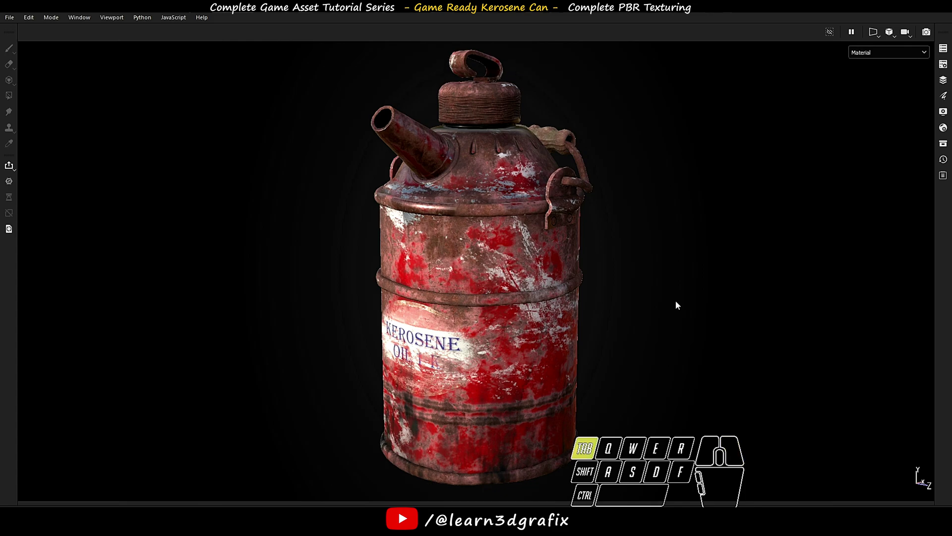
{"action": "key", "text": "Tab"}
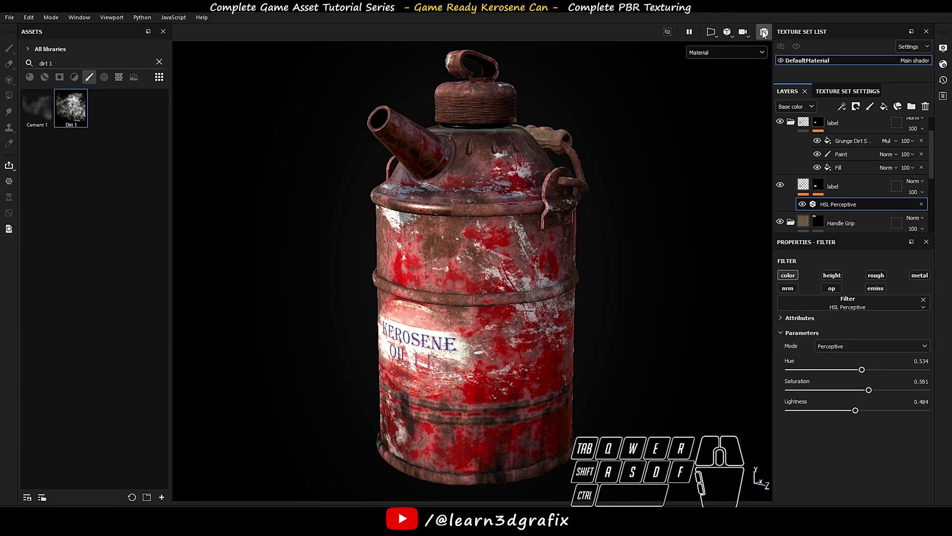